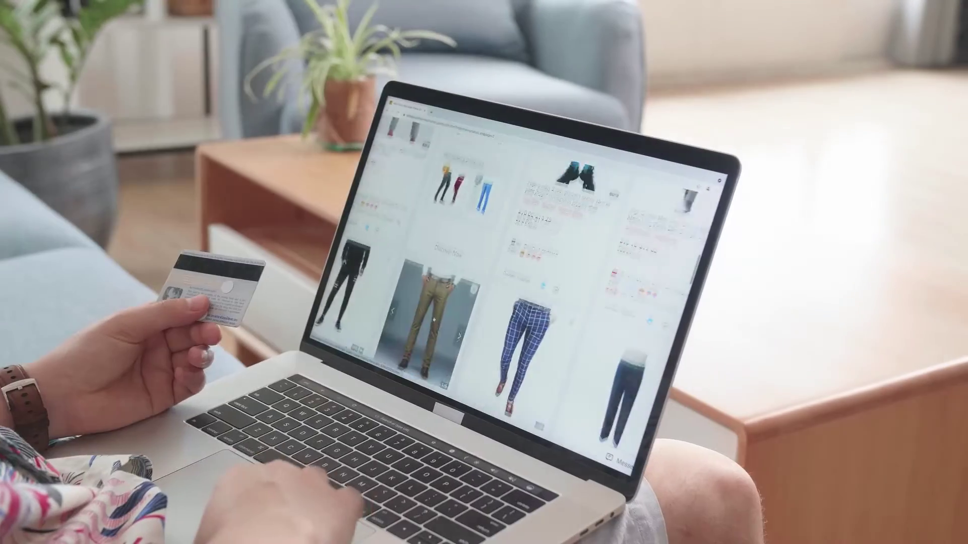
- Add a full-width one-column section with a white FFFFFF background
scroll(434, 319, "down", 10)
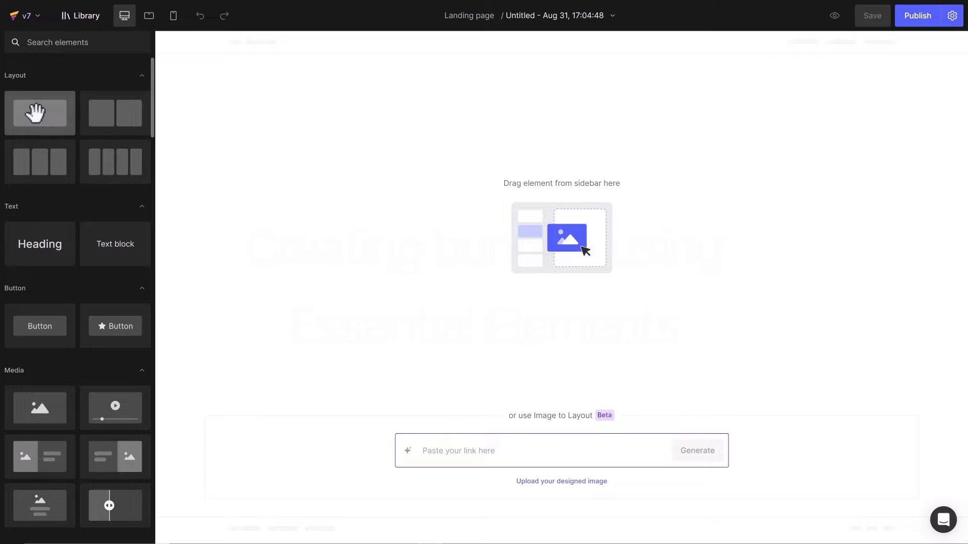
left_click_drag(32, 108, 399, 230)
left_click(851, 47)
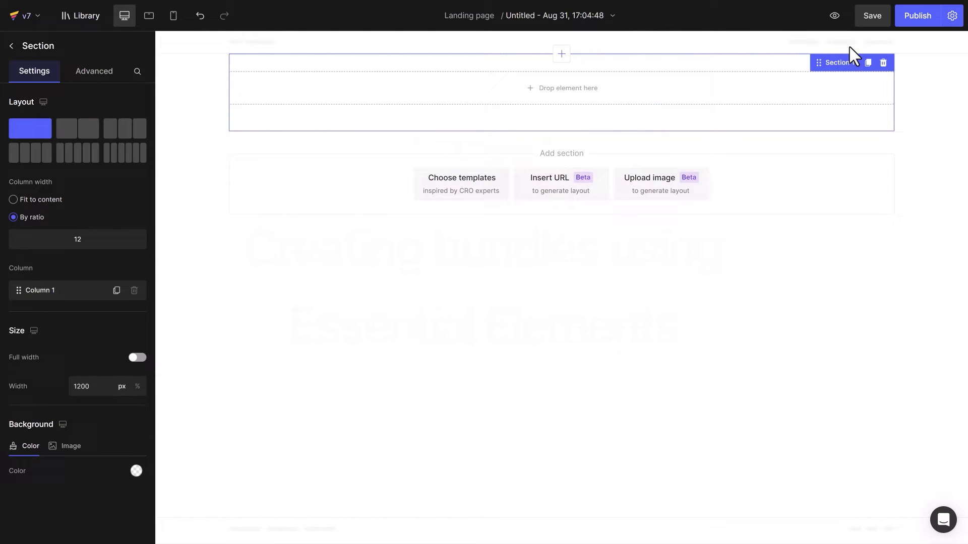
left_click(139, 358)
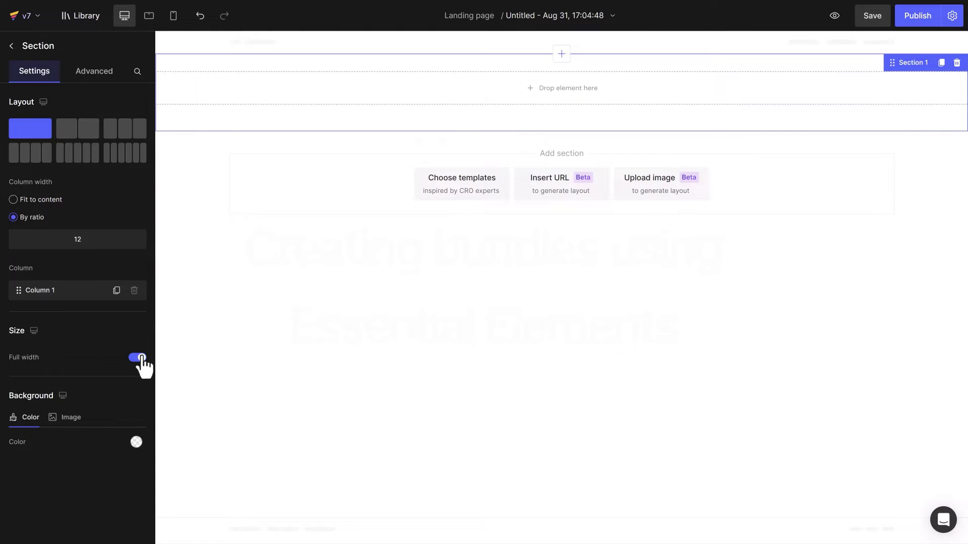
left_click(136, 443)
left_click(86, 351)
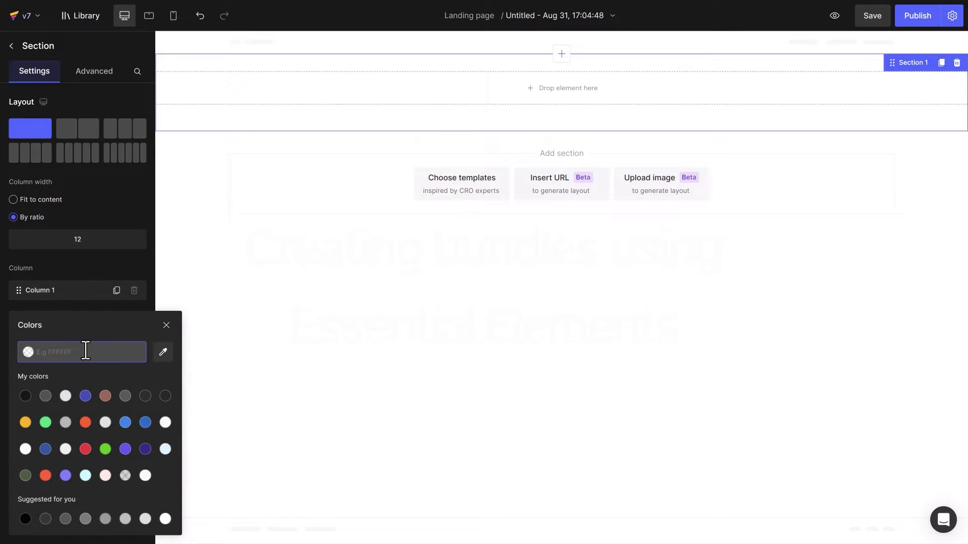
type("FFFFFF")
left_click(166, 325)
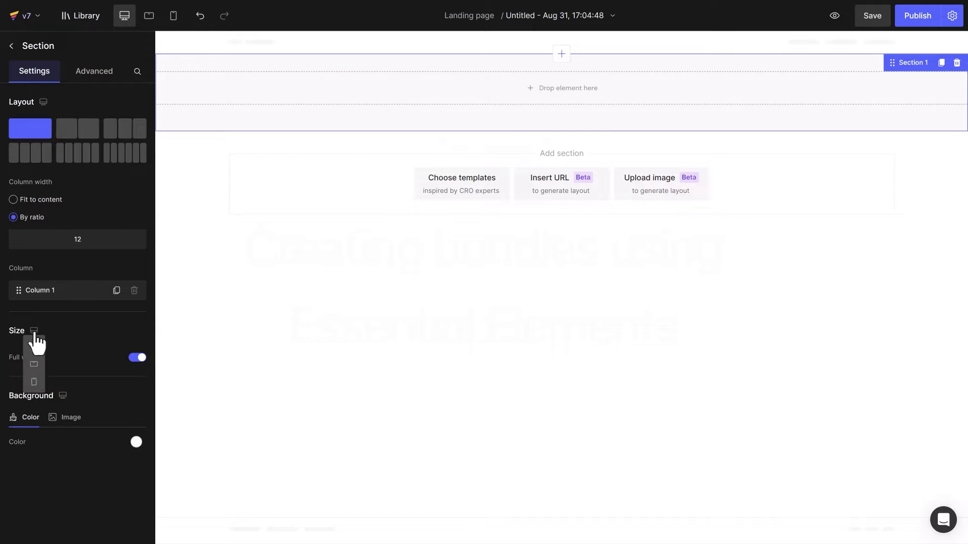
- Apply the section's full-width setting to the tablet and mobile layouts too
left_click(135, 334)
left_click(33, 306)
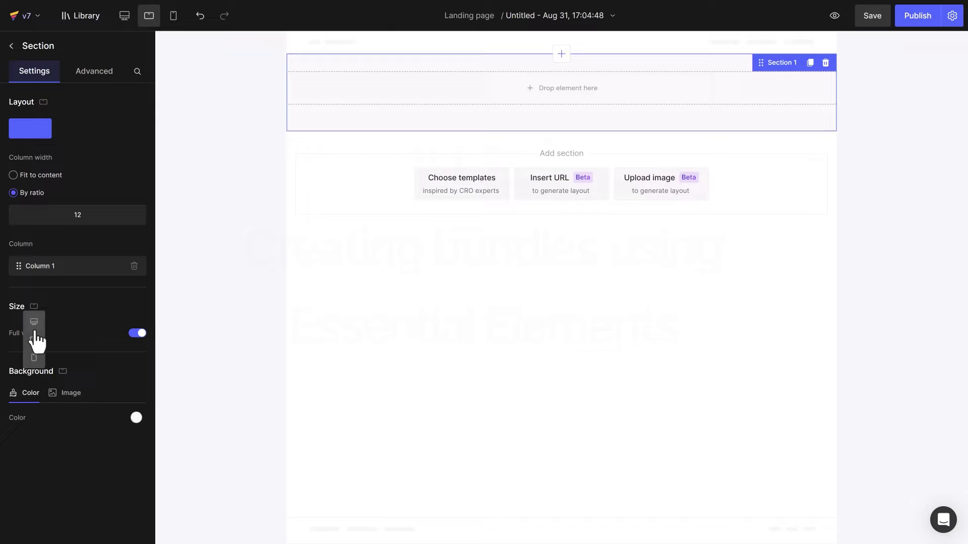
left_click(34, 359)
left_click(136, 334)
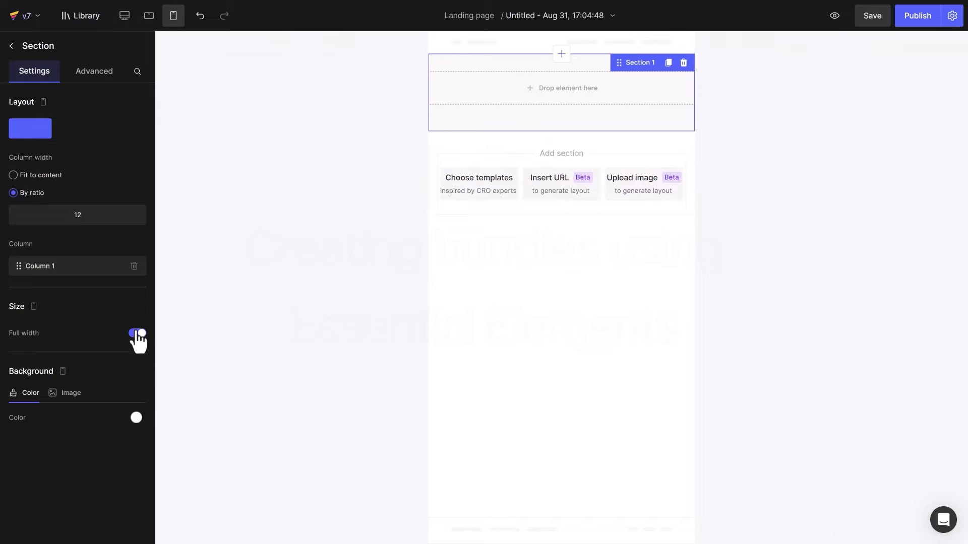
left_click(34, 307)
left_click(34, 318)
- Give the row 48 px top and bottom spacing and 16 px left and right padding
left_click(169, 75)
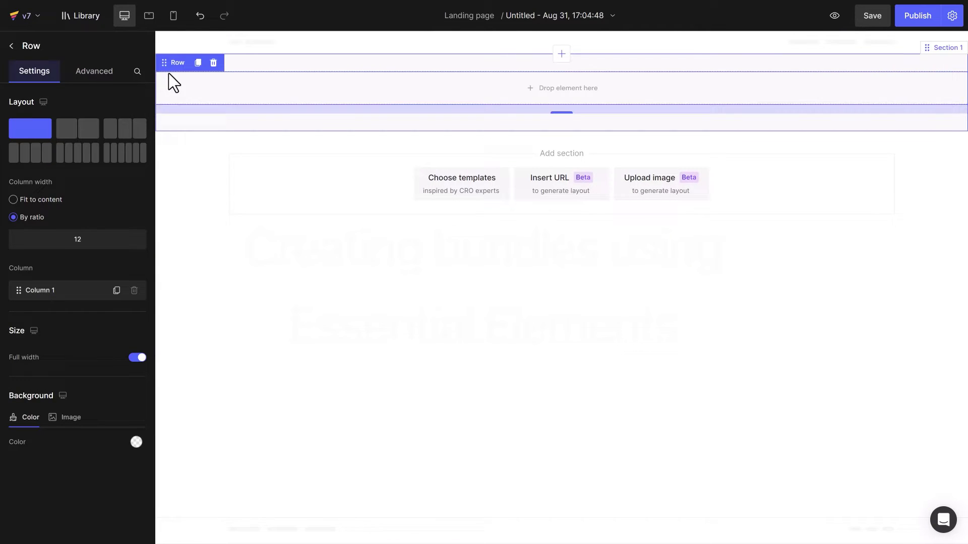
left_click(95, 71)
left_click(78, 239)
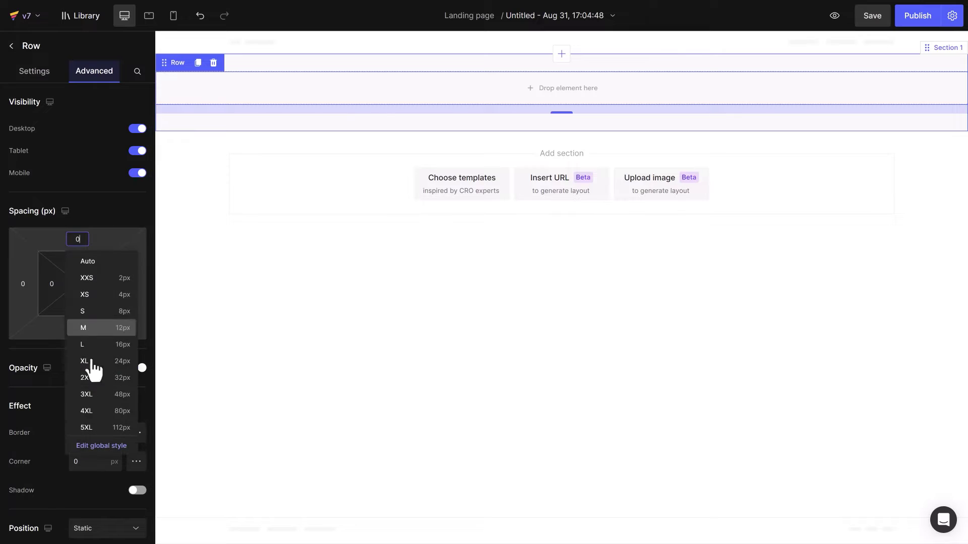
left_click(92, 376)
left_click(77, 328)
left_click(97, 470)
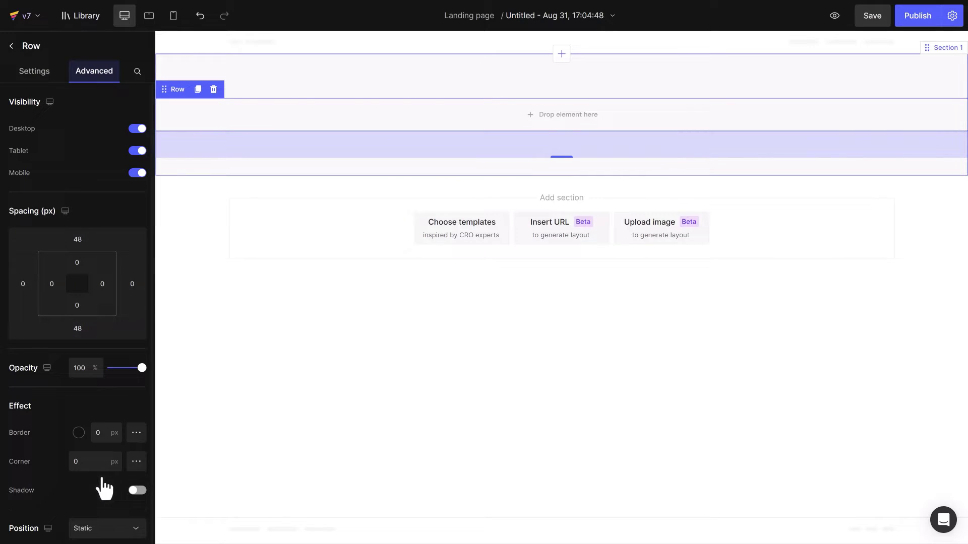
left_click(102, 284)
left_click(114, 390)
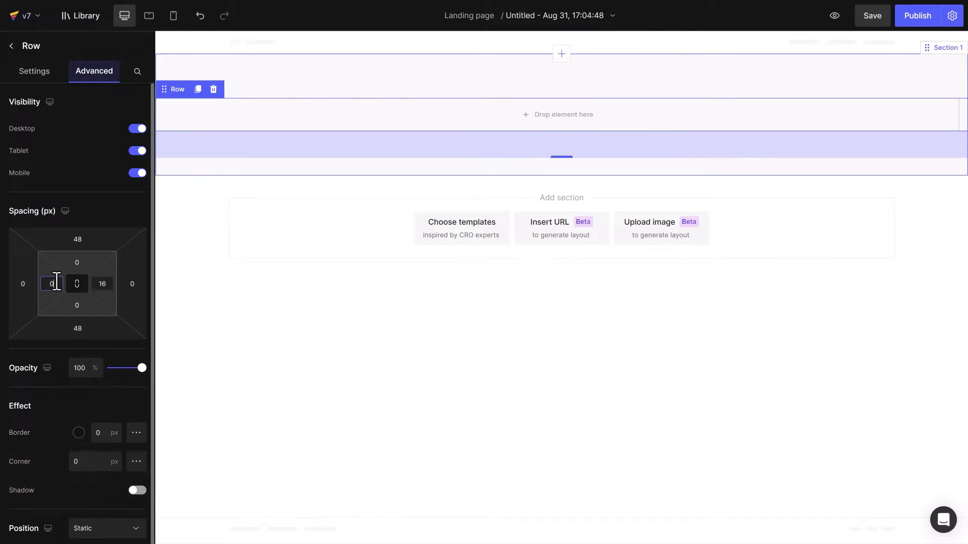
left_click(52, 283)
left_click(59, 388)
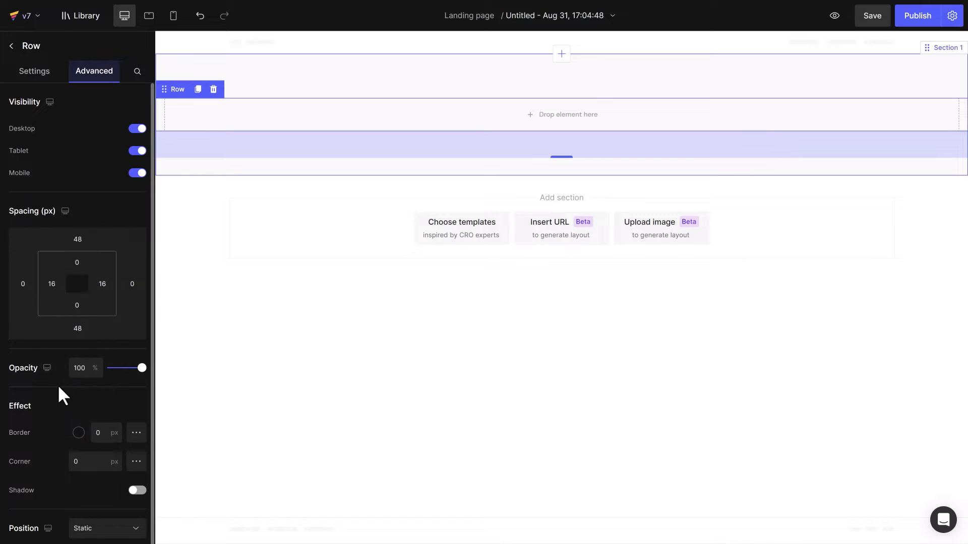
left_click(10, 46)
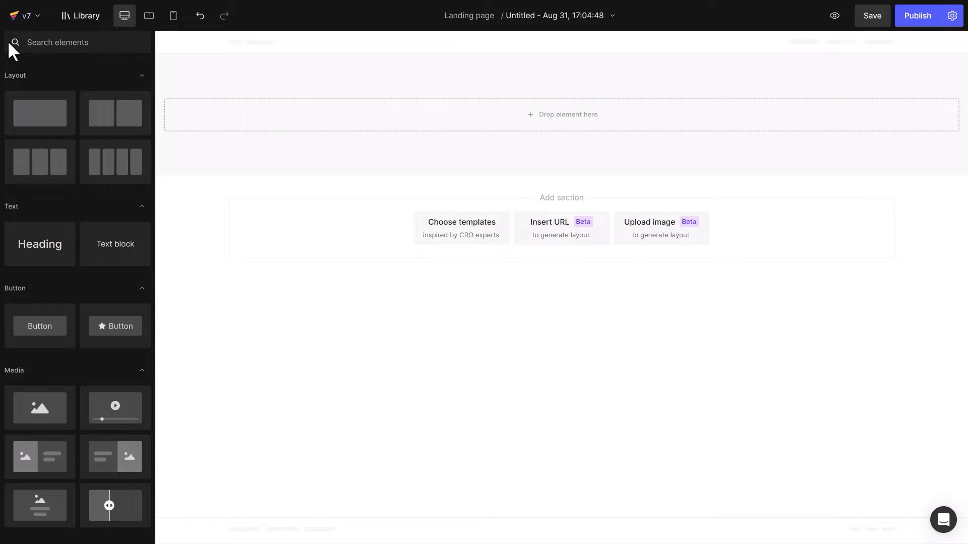
- Add a Heading to the row, sized 33, bold and centre-aligned
left_click_drag(30, 227, 366, 109)
left_click(79, 186)
left_click(79, 187)
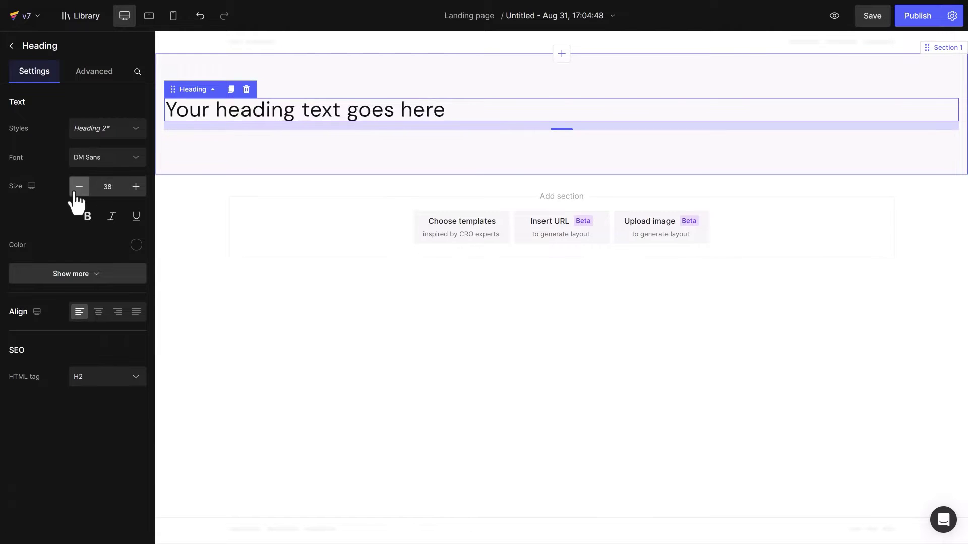
left_click(79, 187)
left_click(79, 186)
left_click(79, 186)
left_click(79, 186)
left_click(79, 186)
left_click(136, 245)
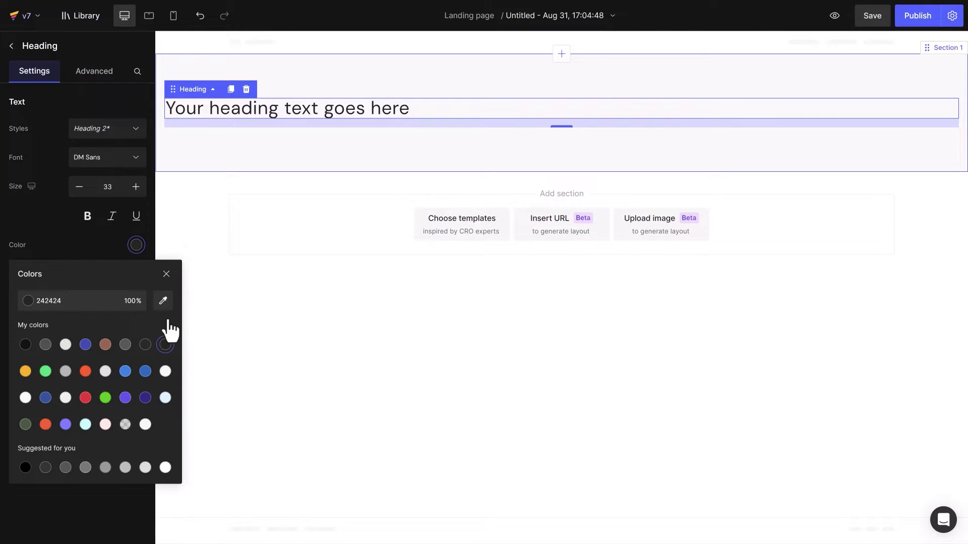
left_click(124, 275)
left_click(124, 275)
left_click(119, 420)
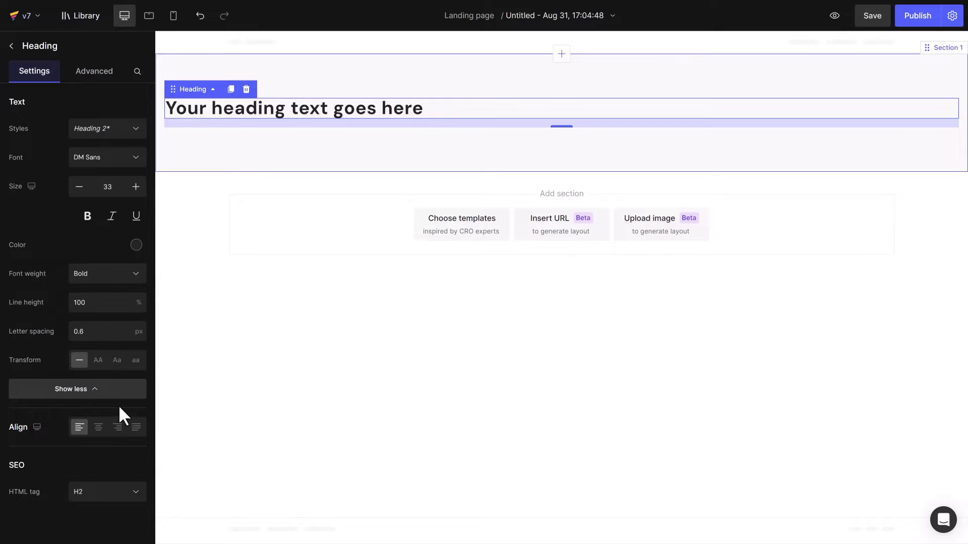
left_click(113, 304)
left_click(104, 393)
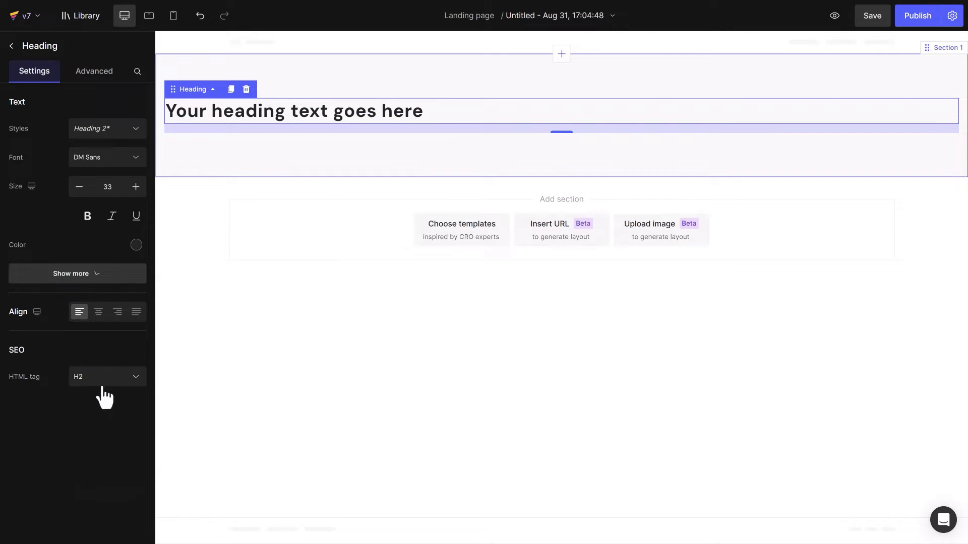
left_click(98, 312)
- Replace the heading text with 'Special Deal For Back To School Day's Only' and clear its formatting
triple_click(637, 108)
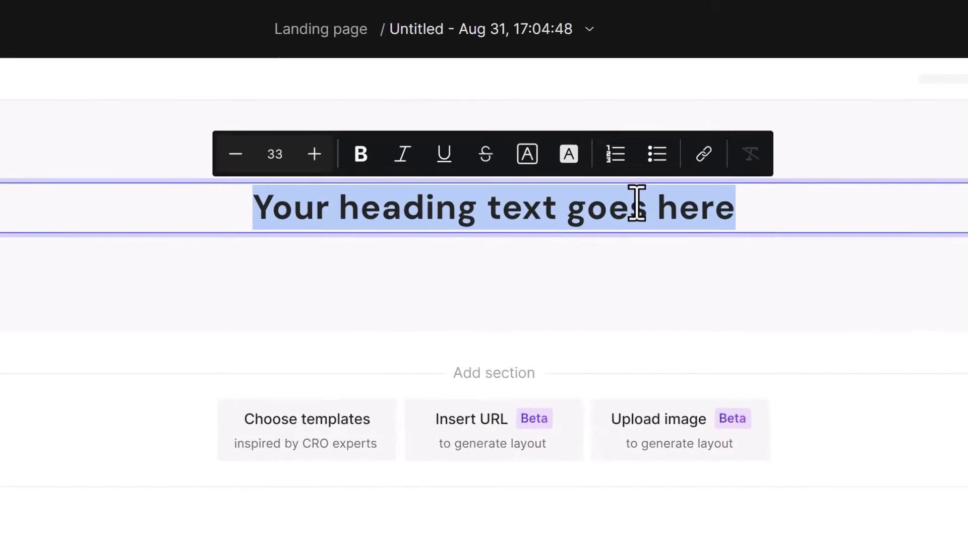
type("Special Deal For Back To School Day’s Only")
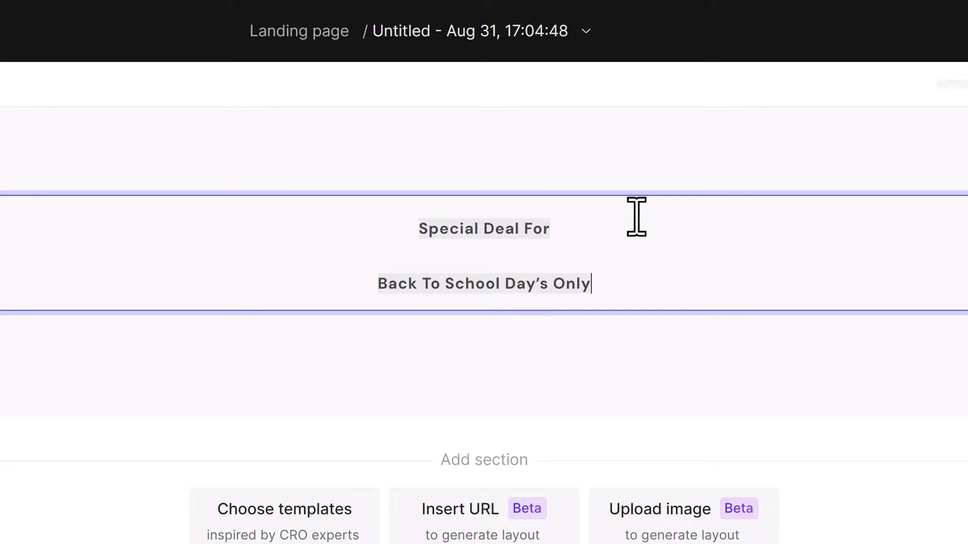
left_click_drag(426, 228, 607, 285)
left_click(758, 189)
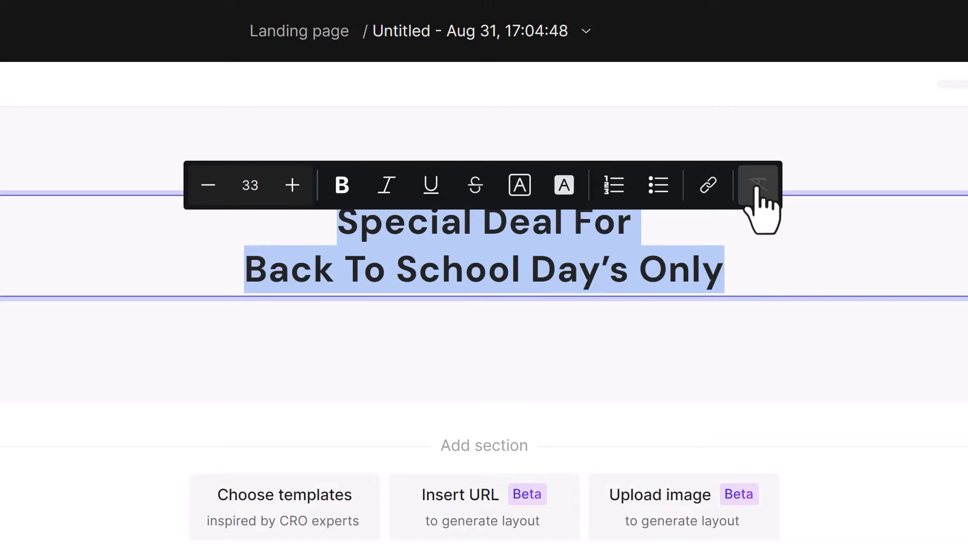
left_click(738, 278)
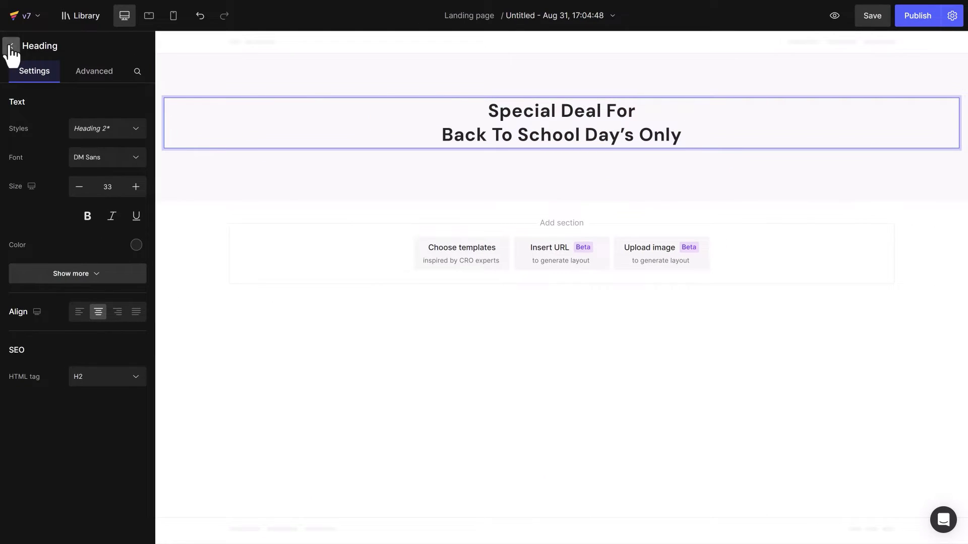
- Add a centred 19 px subtitle 'Buy more, save more with our combos.' with a larger bottom gap
left_click(11, 46)
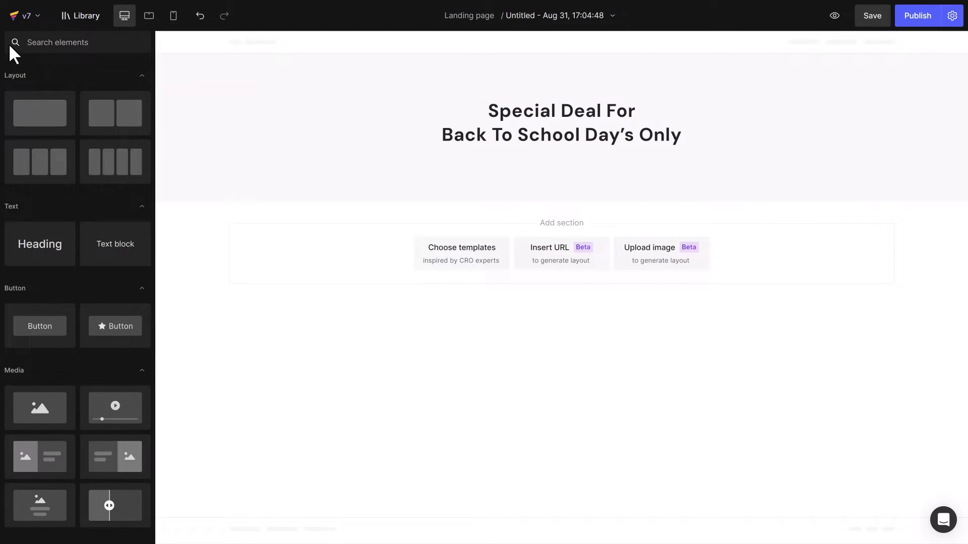
left_click_drag(121, 244, 499, 152)
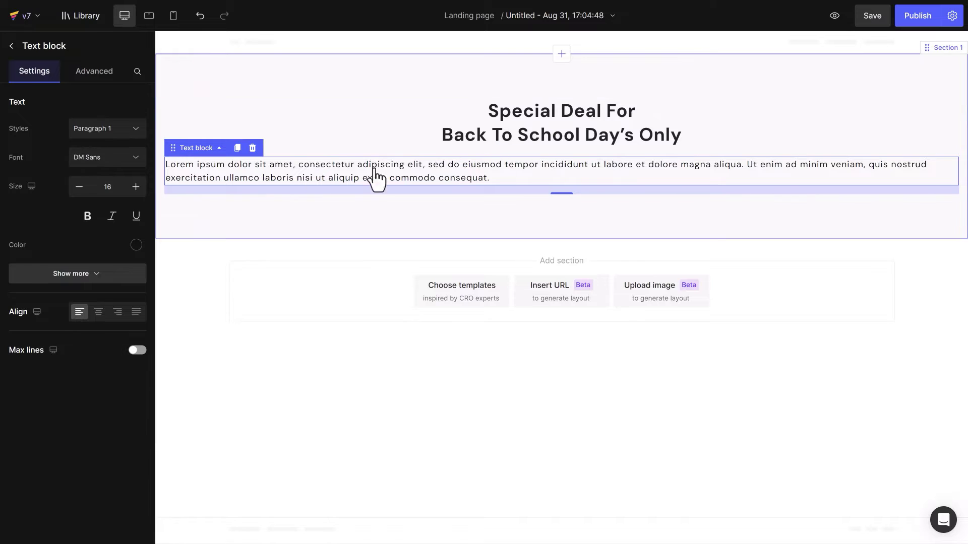
left_click(136, 186)
left_click(136, 186)
left_click(135, 187)
left_click(98, 312)
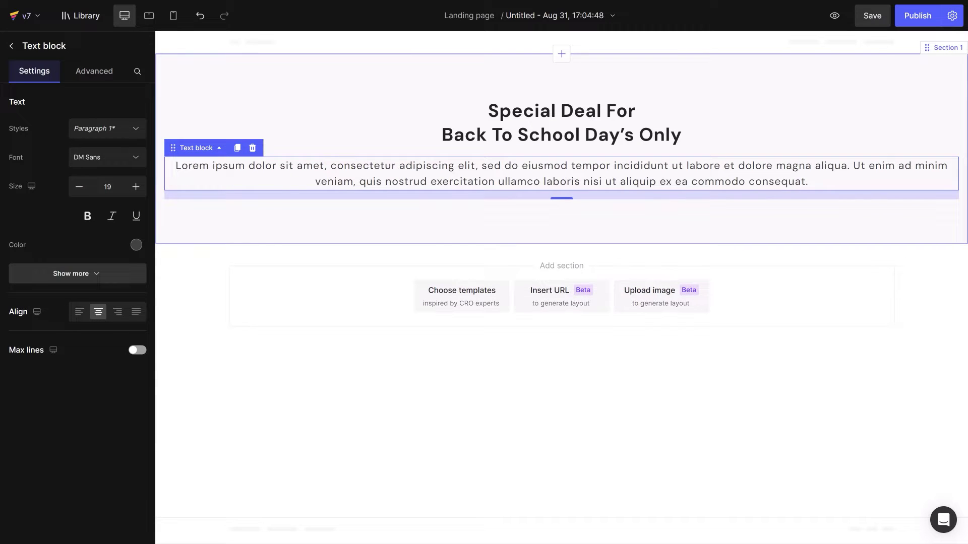
triple_click(596, 179)
type("Buy more, save more with our combos.")
triple_click(622, 166)
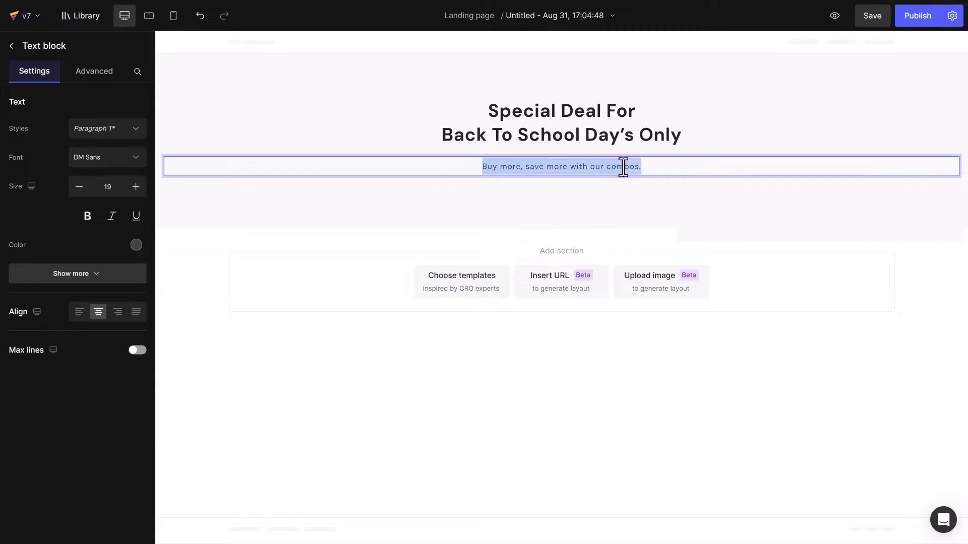
left_click(698, 144)
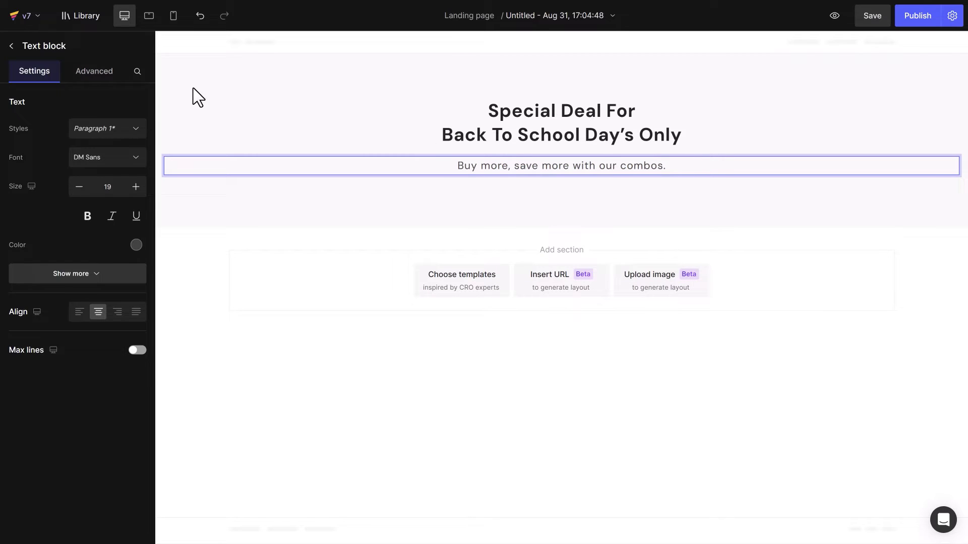
left_click(94, 70)
left_click(78, 328)
left_click(93, 451)
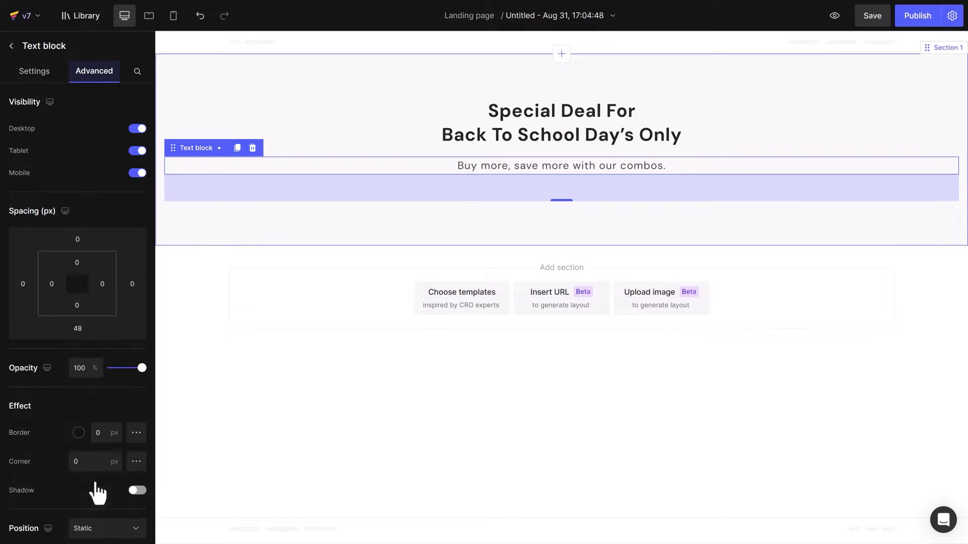
- Shrink the heading to size 28 in the mobile layout
left_click(178, 58)
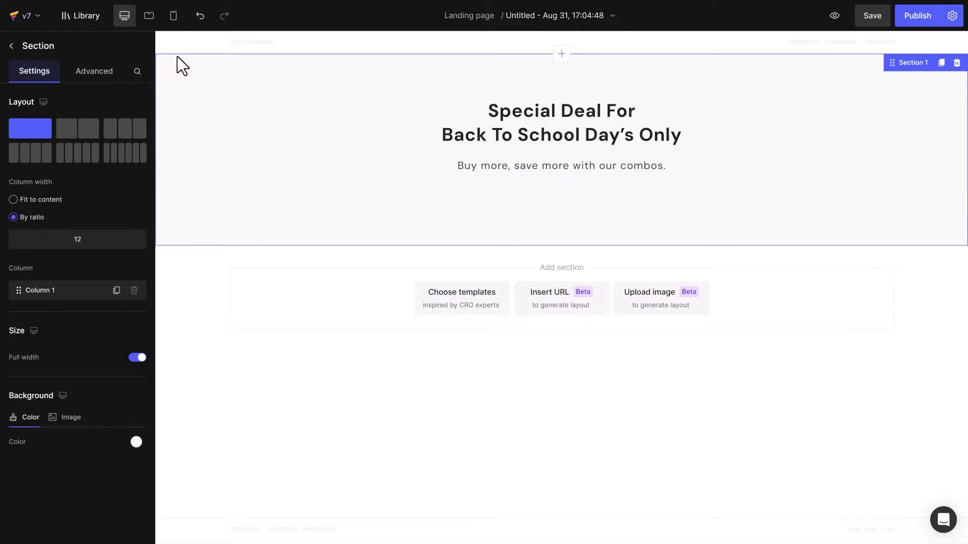
left_click(150, 18)
left_click(172, 18)
left_click(519, 117)
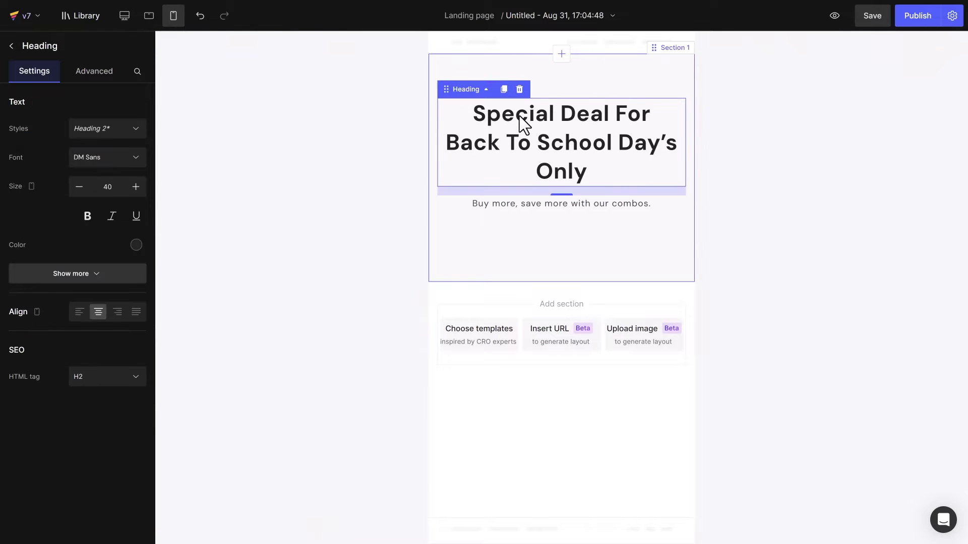
left_click(79, 186)
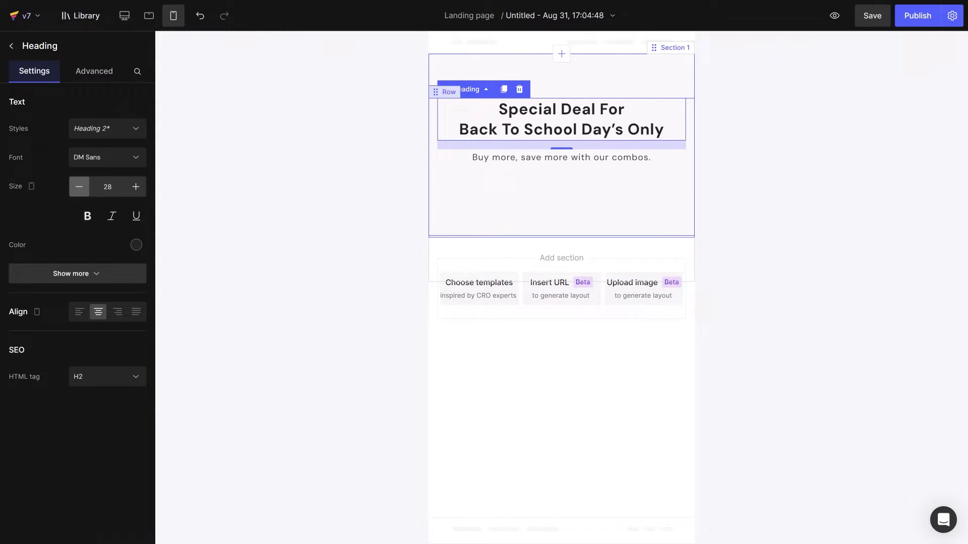
left_click(124, 15)
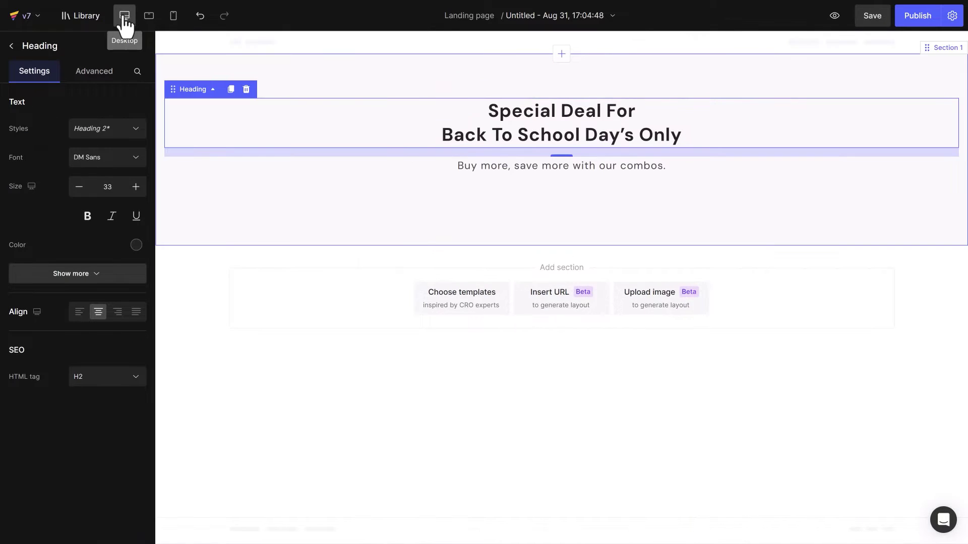
- Add a three-column row with full width off and a 30 px column gap
left_click(12, 45)
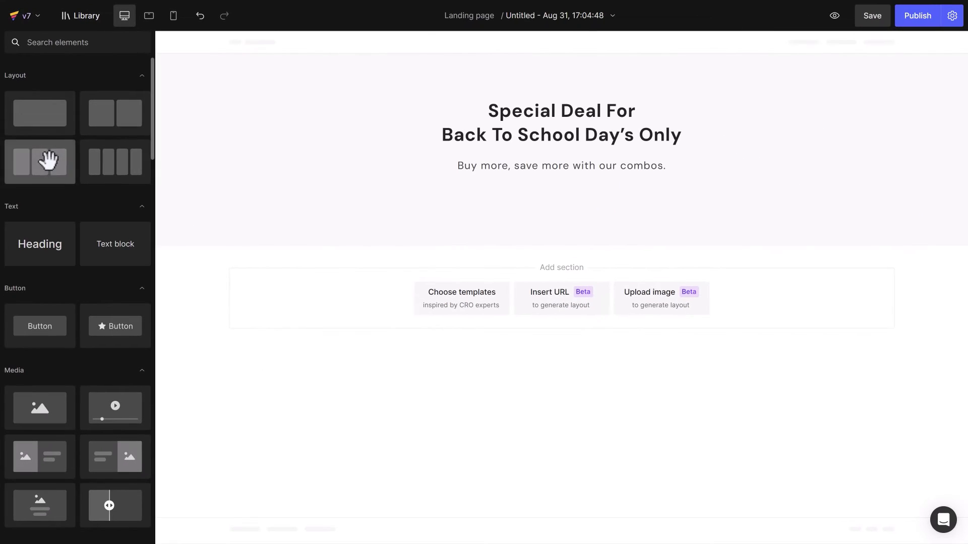
left_click_drag(47, 158, 387, 194)
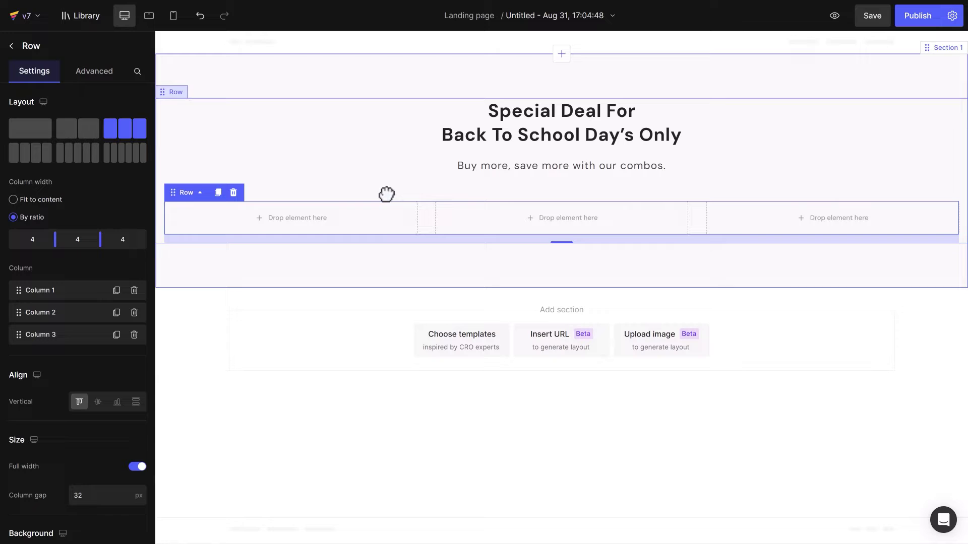
left_click(137, 466)
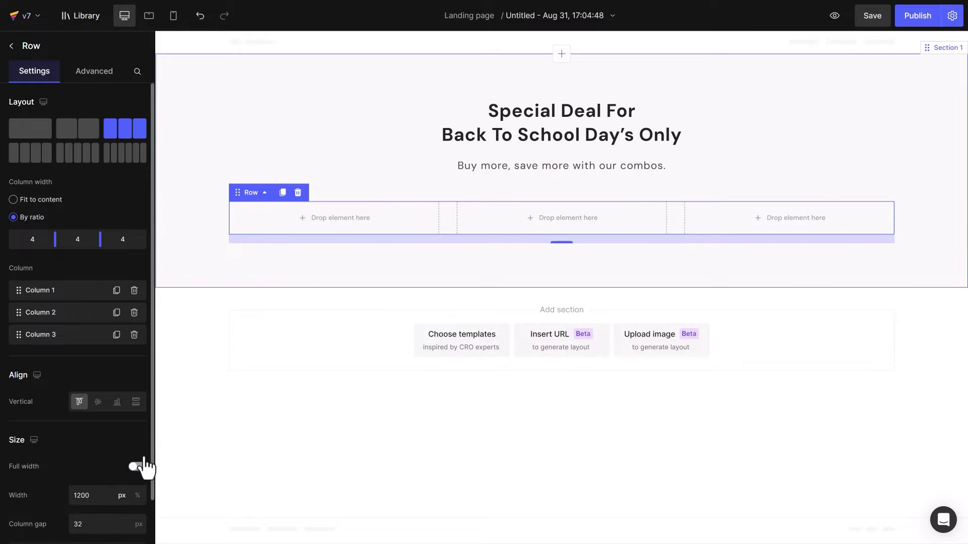
scroll(149, 494, "down", 1)
scroll(151, 501, "down", 1)
left_click(97, 452)
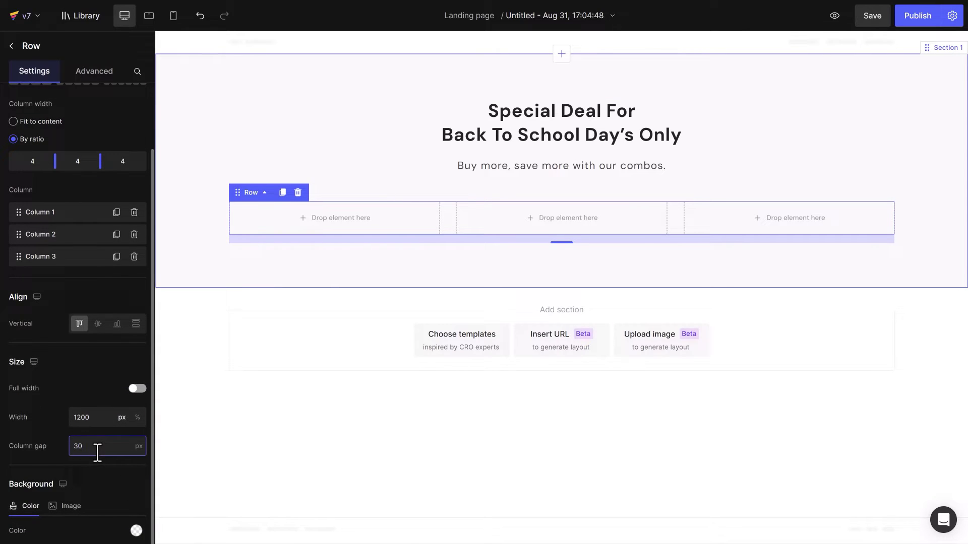
- Turn off full width on tablet and mobile, with a 16 px column gap on tablet
left_click(33, 361)
left_click(31, 389)
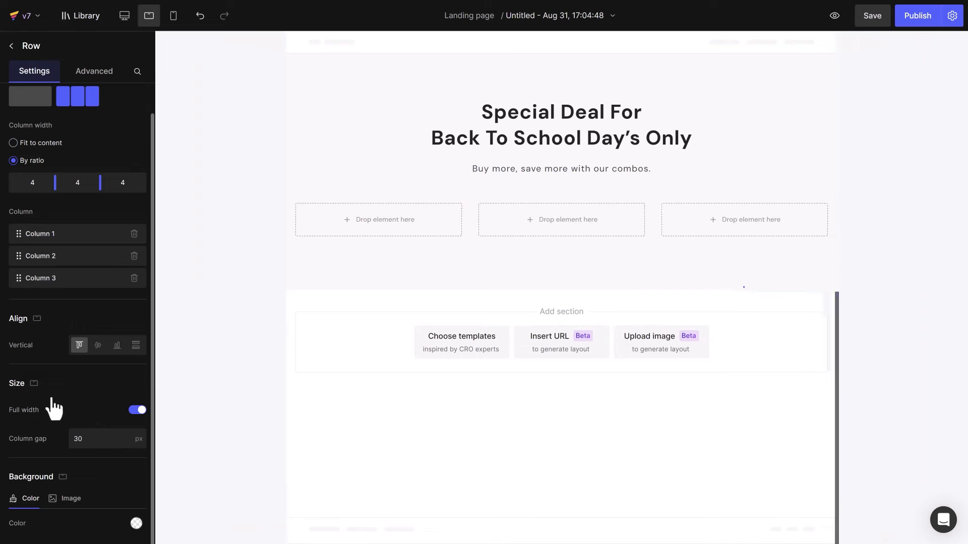
left_click(137, 410)
double_click(96, 467)
type("16")
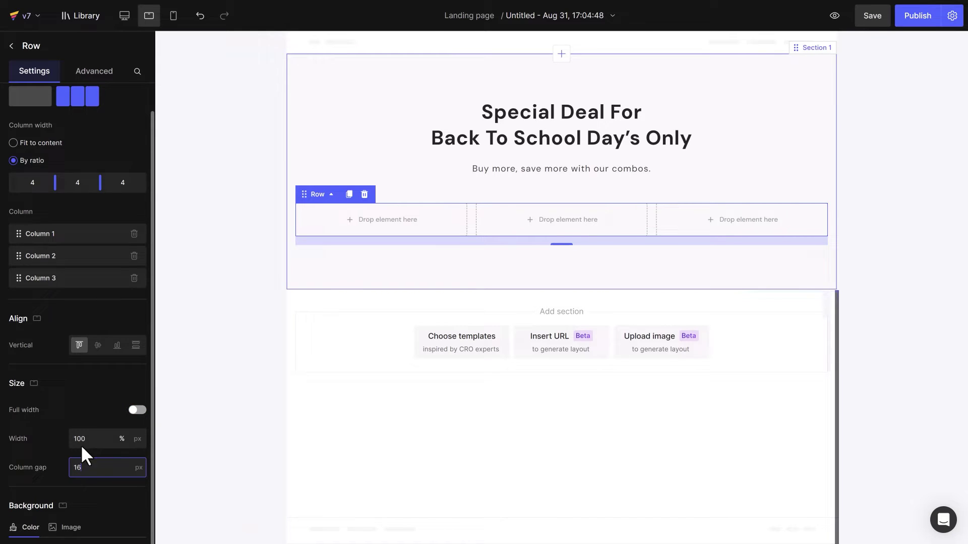
left_click(34, 384)
left_click(32, 443)
left_click(136, 378)
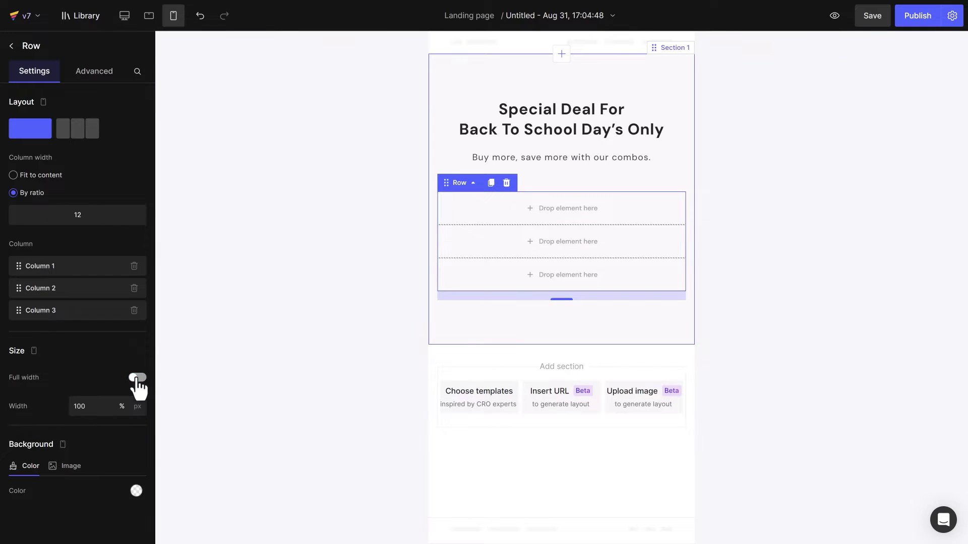
left_click(34, 350)
left_click(32, 367)
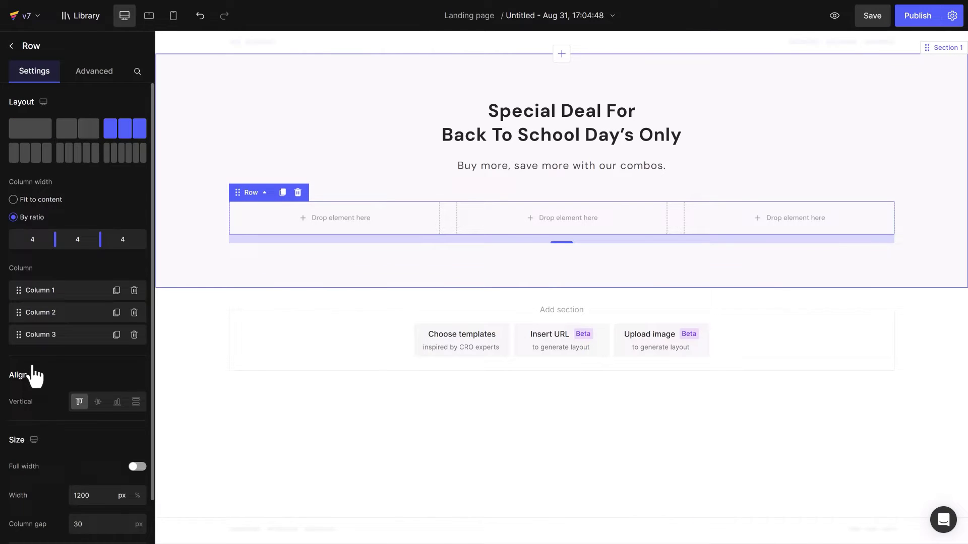
left_click(9, 46)
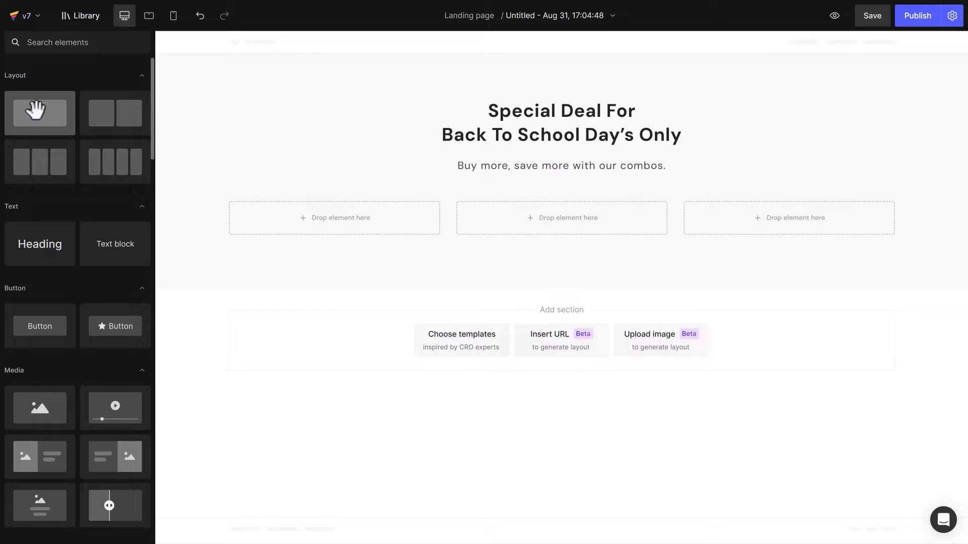
- Put a white one-column row in the first column with auto bottom spacing and 32 px padding
left_click_drag(32, 108, 315, 222)
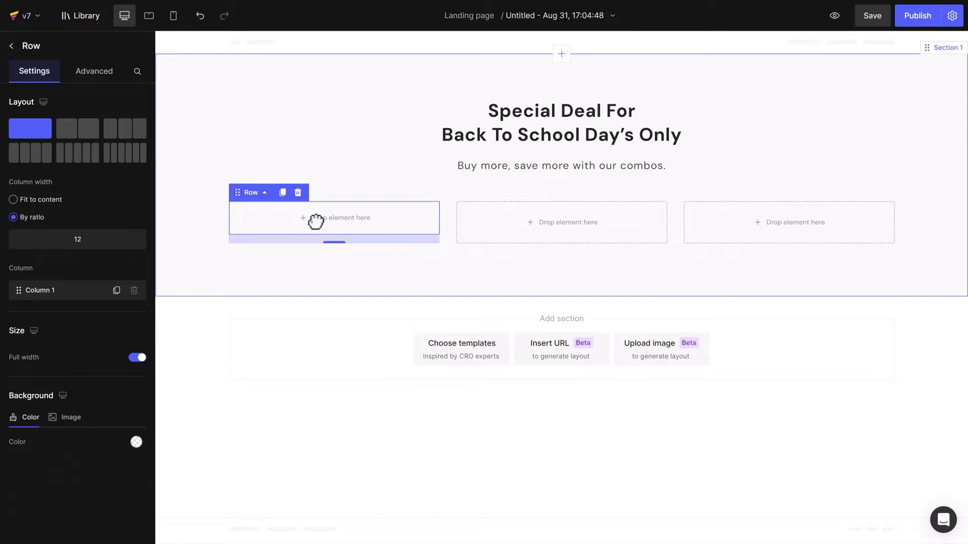
left_click(136, 442)
left_click(165, 519)
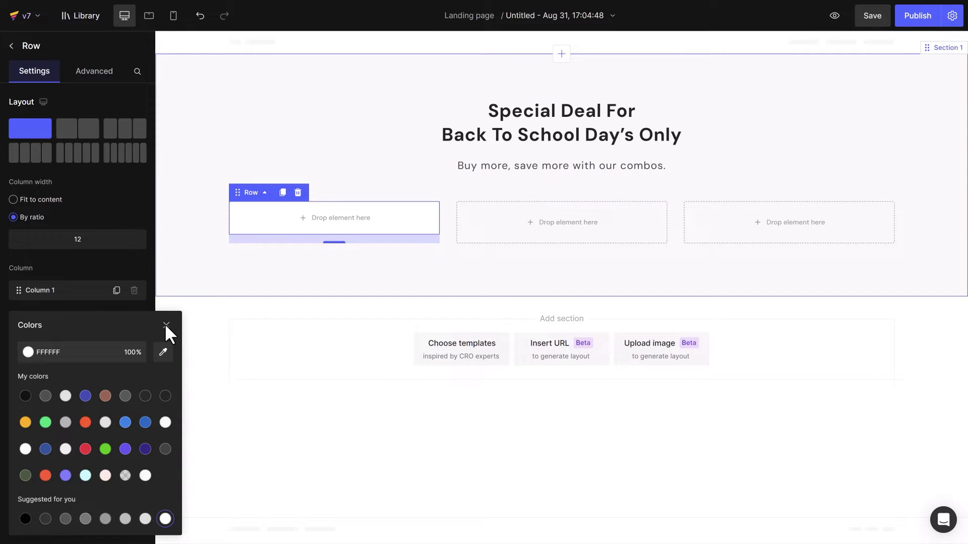
left_click(166, 325)
left_click(94, 72)
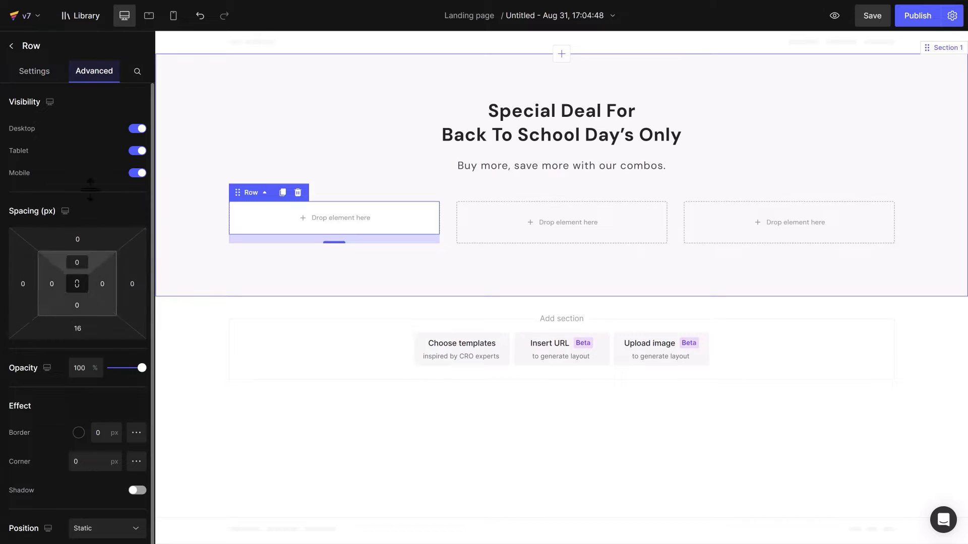
left_click(77, 328)
left_click(89, 352)
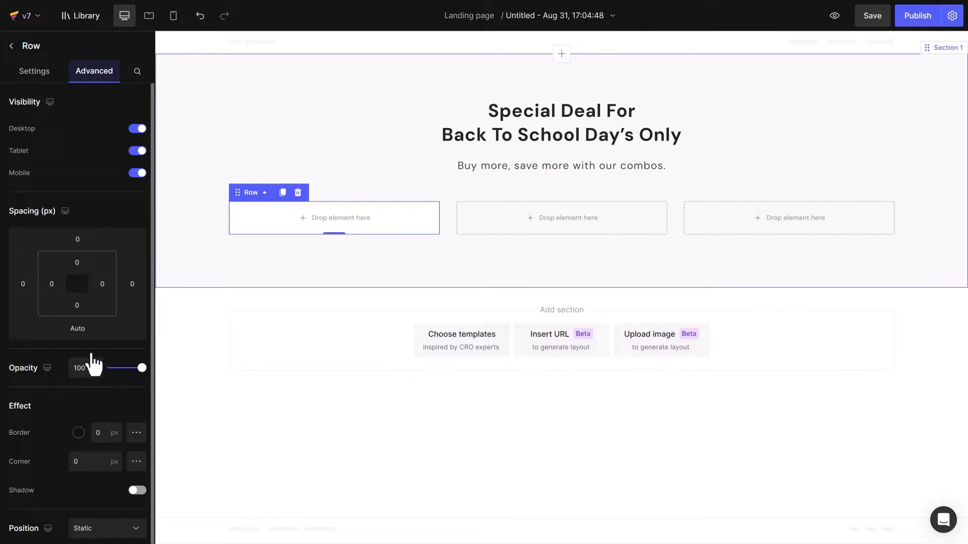
left_click(77, 284)
left_click(81, 406)
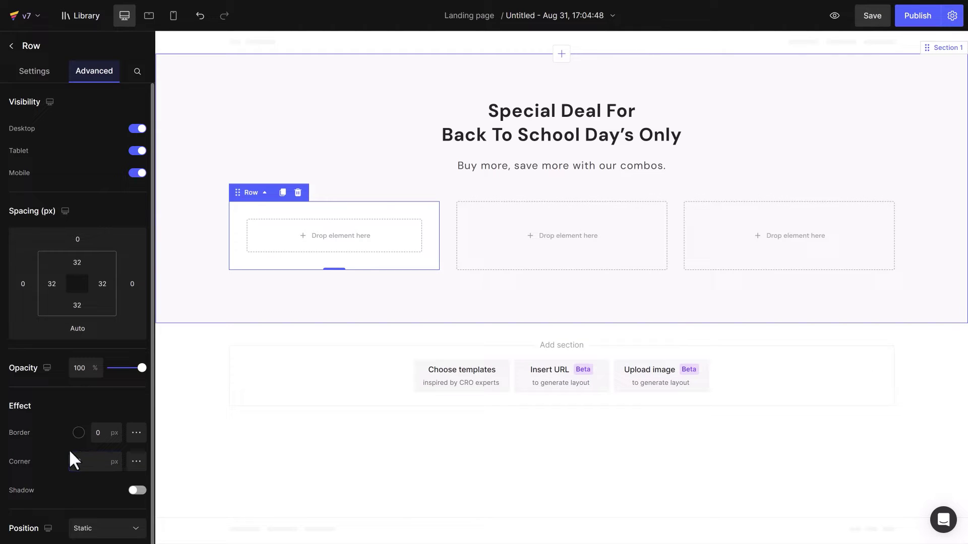
- On mobile, set the card padding to 28 px top and 21 px left and right
left_click(65, 211)
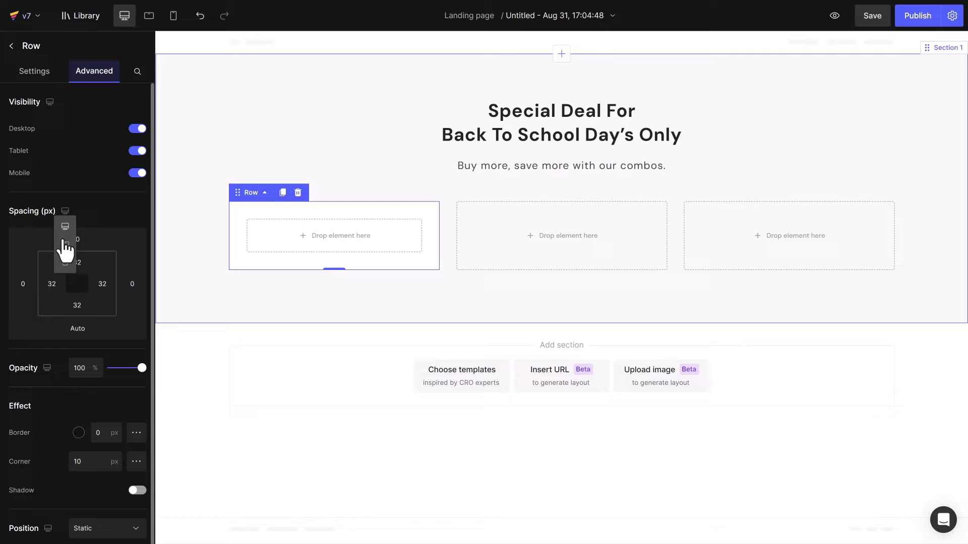
left_click(66, 256)
left_click(77, 263)
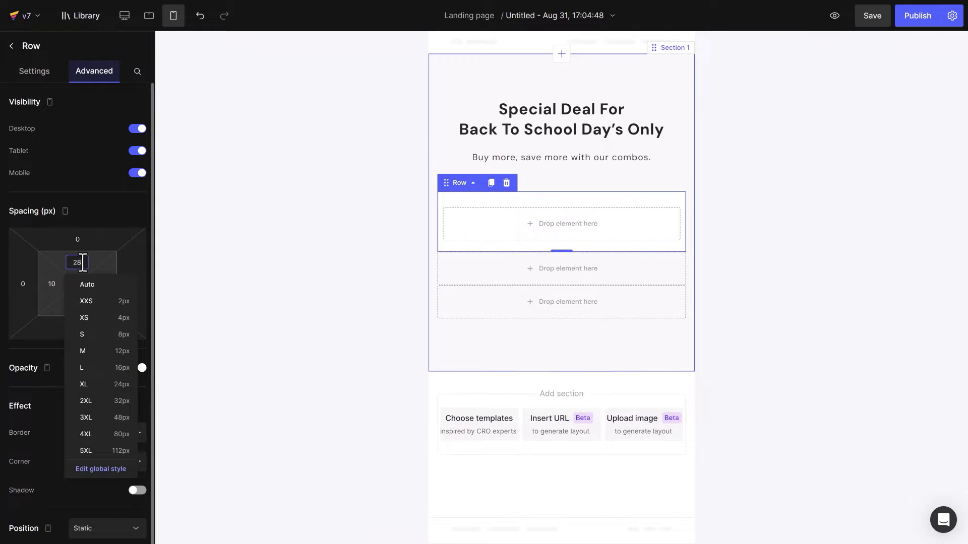
type("28")
left_click(82, 305)
left_click(102, 283)
type("21")
left_click(52, 284)
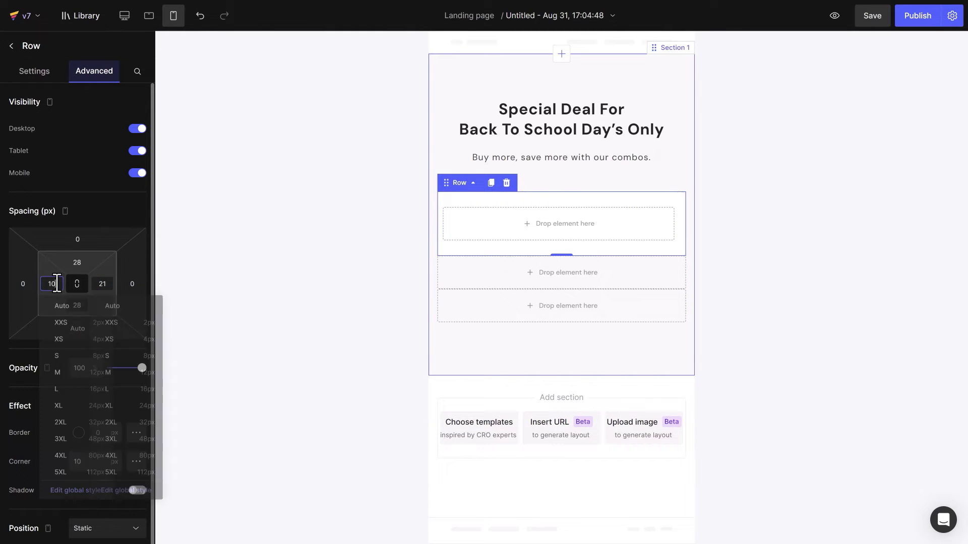
type("21")
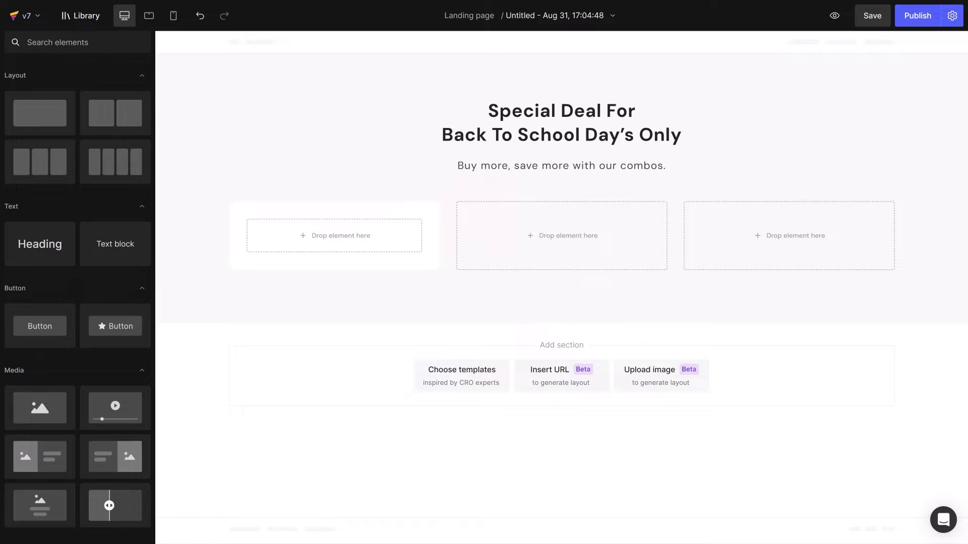
- Add a Product element showing GemSchool Ultimate to the card, moving its title above the image
type("Product")
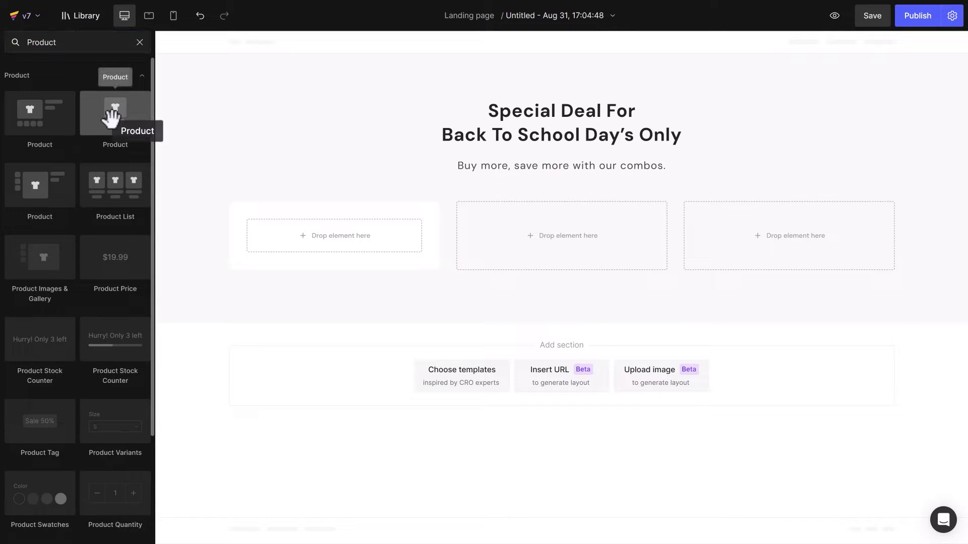
left_click_drag(111, 117, 301, 230)
left_click(302, 228)
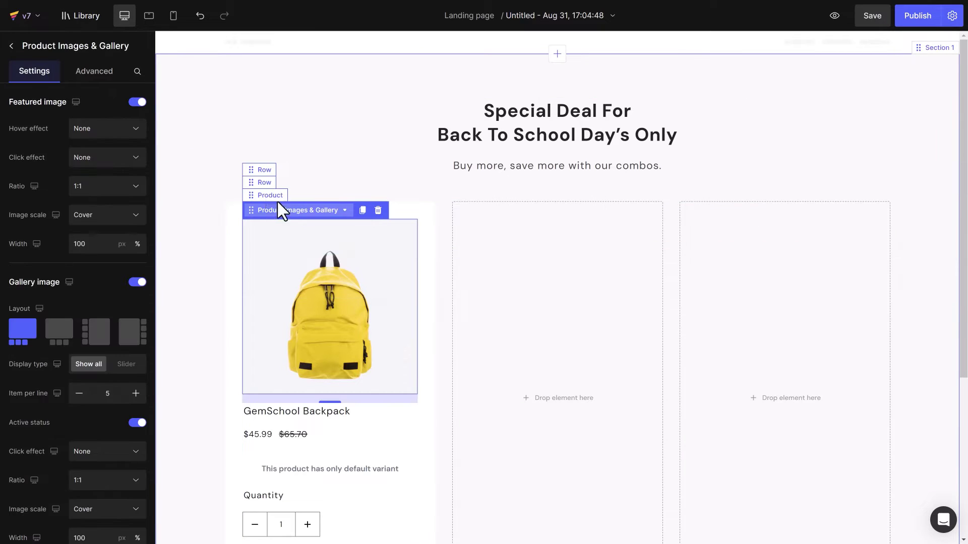
left_click(276, 194)
left_click(93, 153)
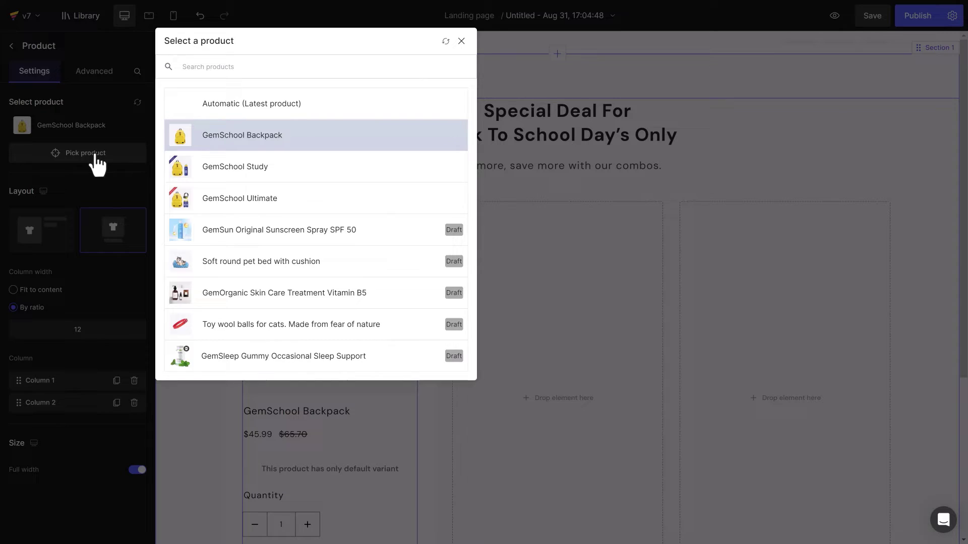
left_click(378, 201)
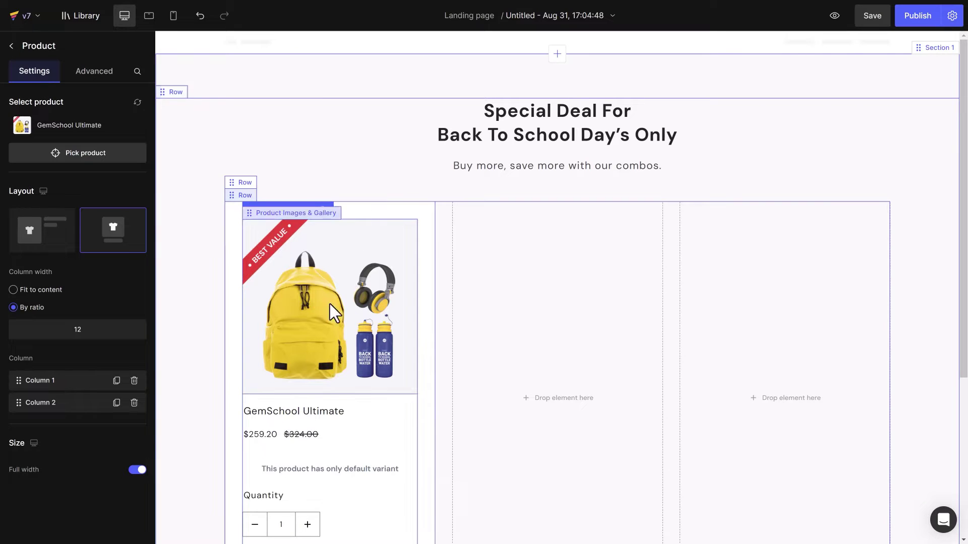
left_click_drag(283, 361, 282, 222)
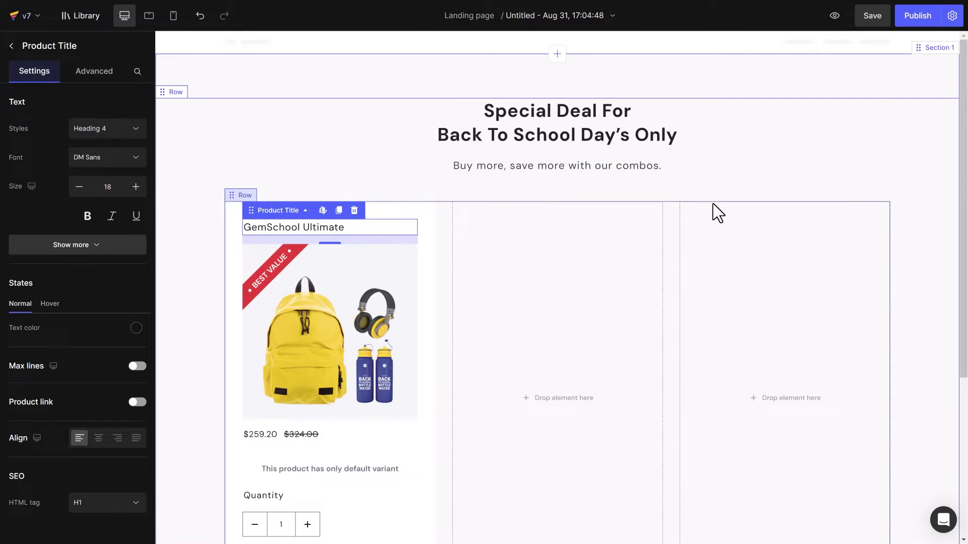
scroll(946, 271, "down", 2)
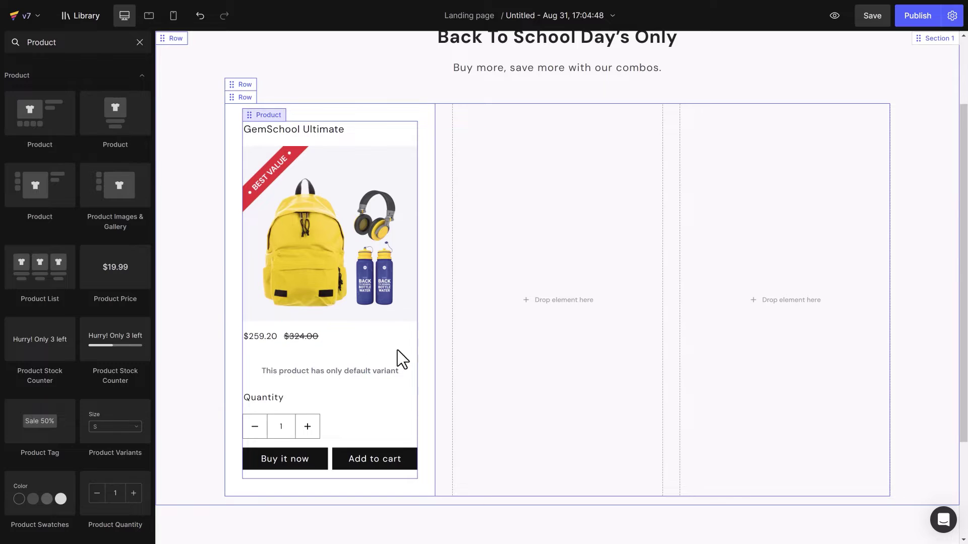
- Delete the default variant note, Quantity label and quantity selector from the product block
left_click(356, 359)
left_click(389, 351)
left_click(270, 353)
left_click(283, 353)
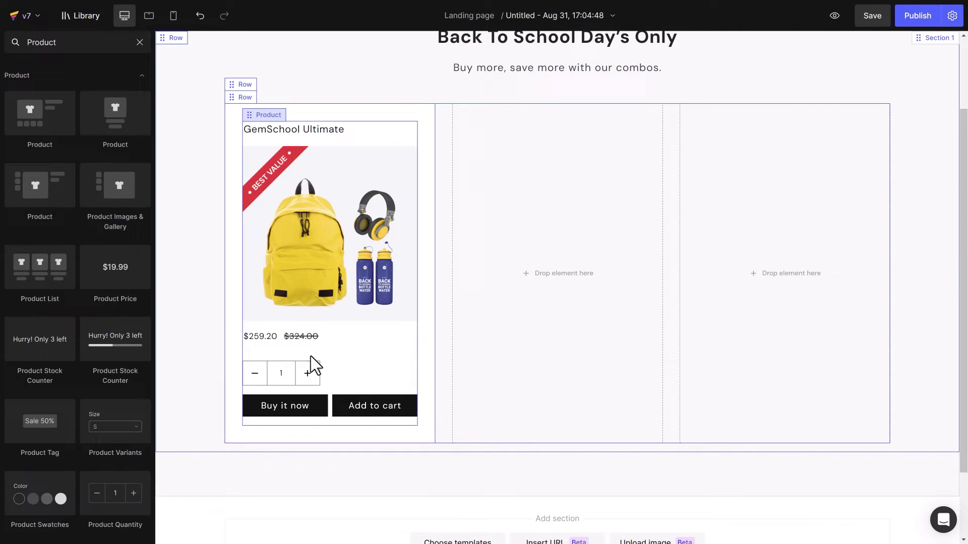
left_click(328, 369)
left_click(352, 351)
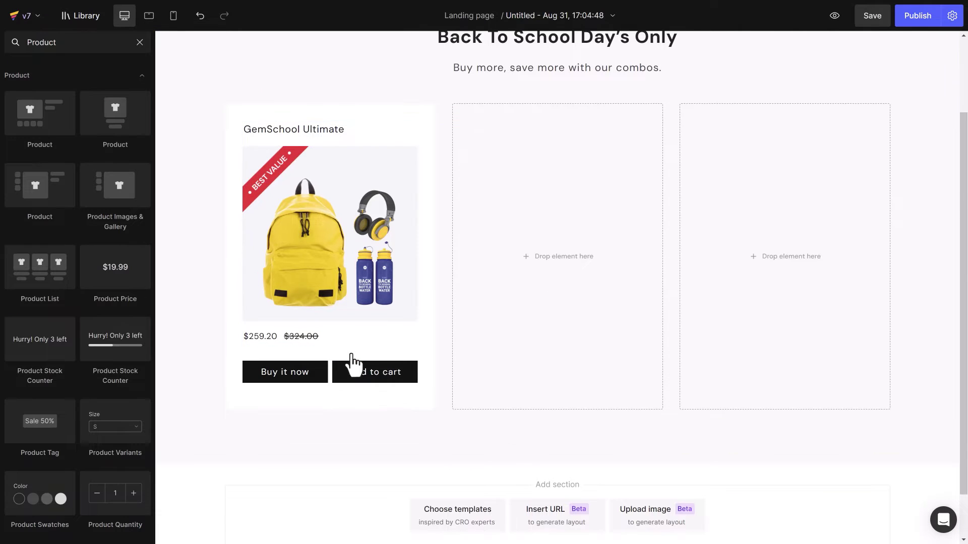
- Make the product title a centred Heading 6 at size 19 with automatic bottom margin
left_click(328, 133)
left_click(131, 131)
left_click(89, 254)
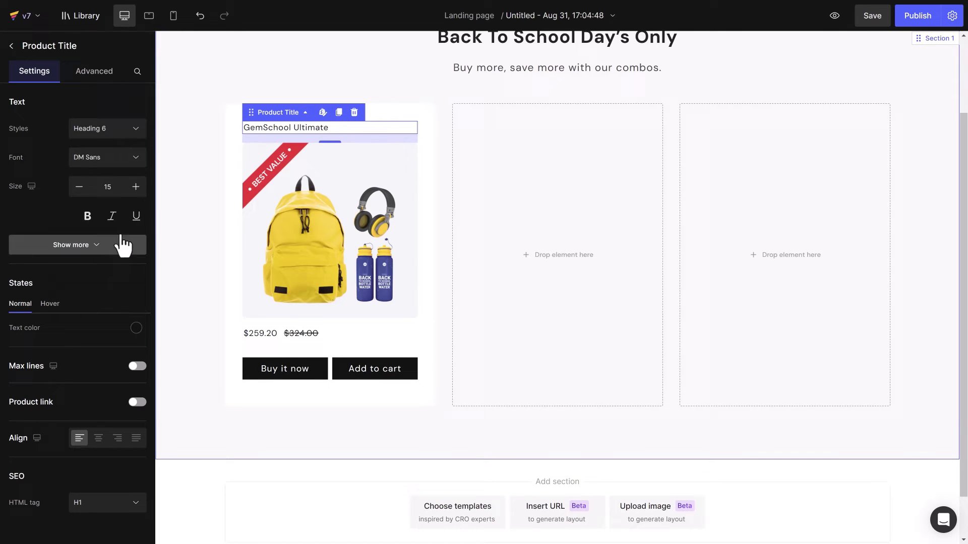
left_click(135, 186)
left_click(135, 187)
left_click(135, 186)
left_click(135, 187)
left_click(136, 328)
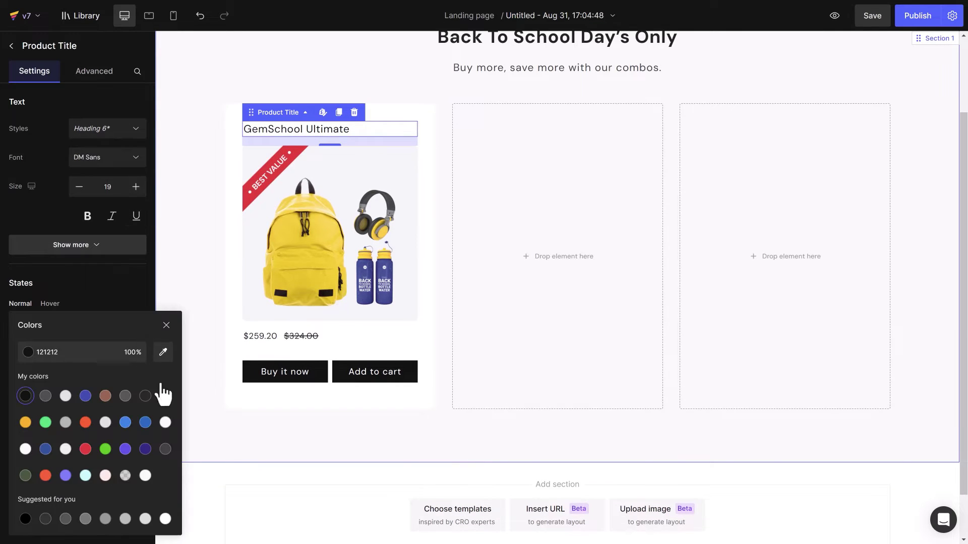
left_click(167, 325)
left_click(98, 438)
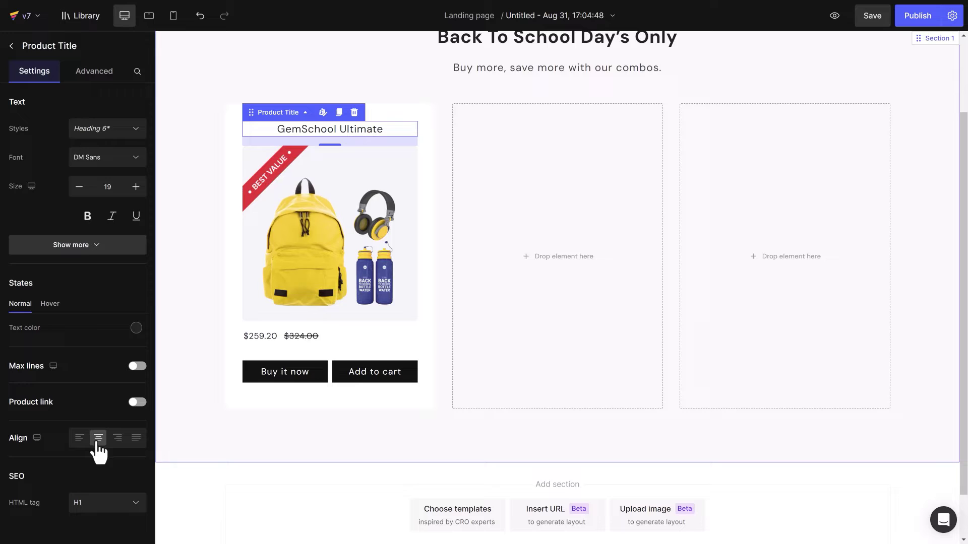
left_click(104, 80)
left_click(86, 328)
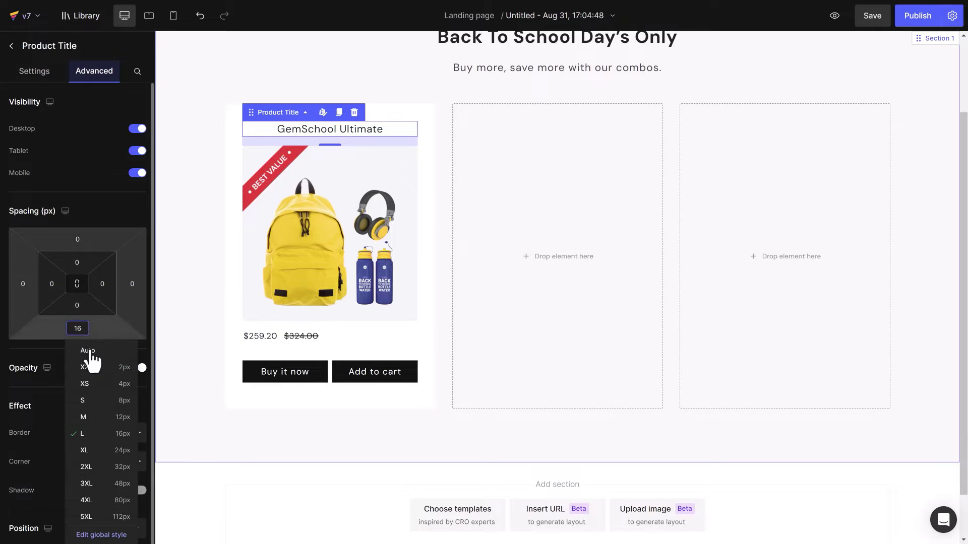
left_click(91, 360)
- Set the product title's mobile font size to 17
left_click(34, 75)
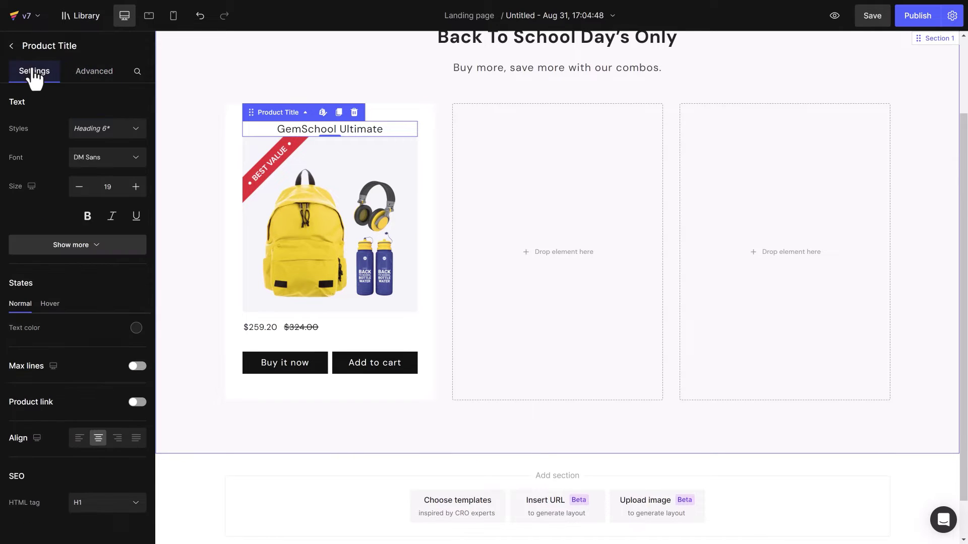
left_click(148, 16)
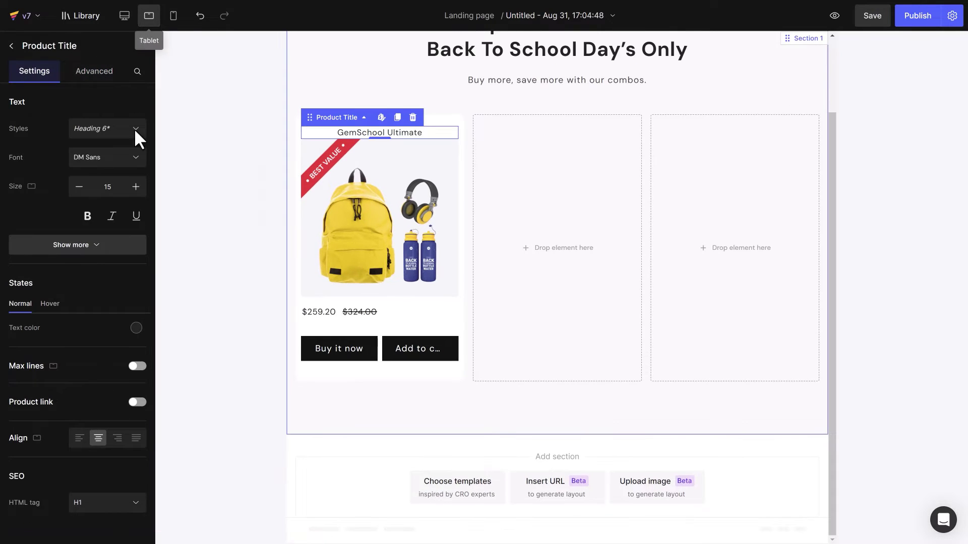
left_click(173, 16)
left_click(135, 186)
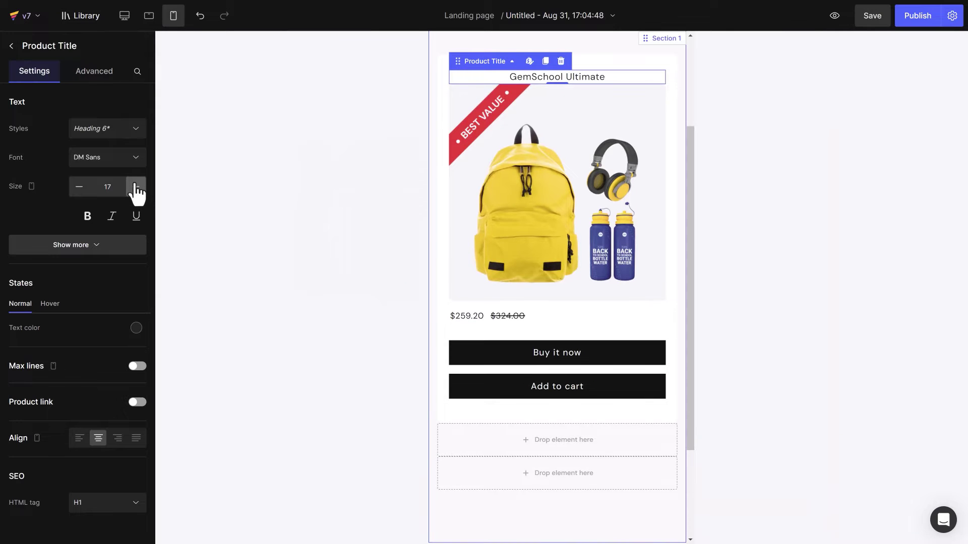
left_click(126, 17)
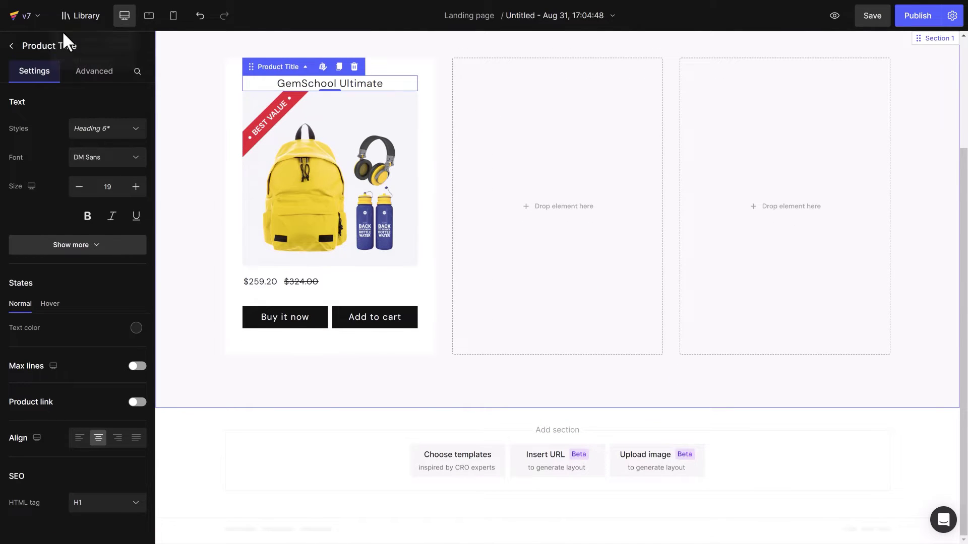
left_click(11, 46)
- Insert a centred EEEEEE Line under the title, 200 px wide with full width off
left_click(134, 42)
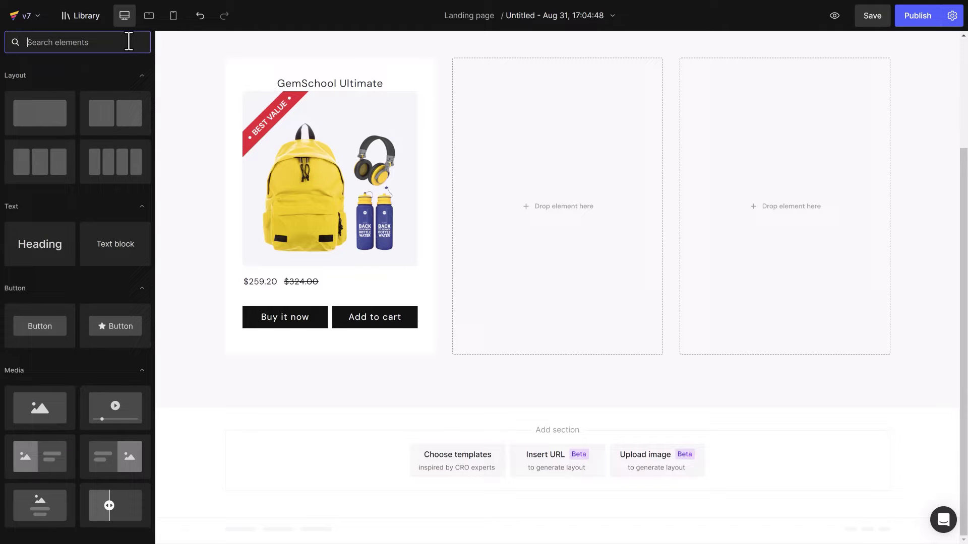
type("Line")
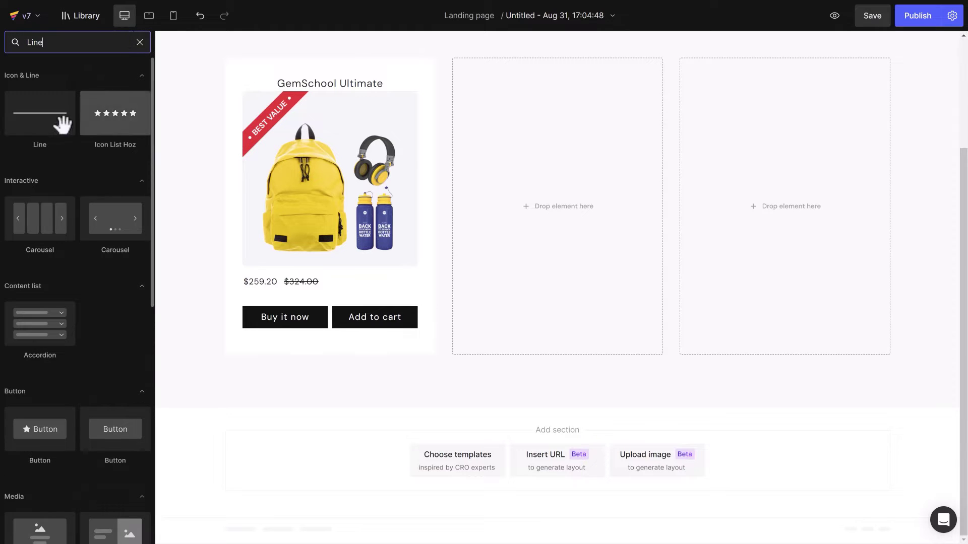
left_click_drag(59, 119, 306, 89)
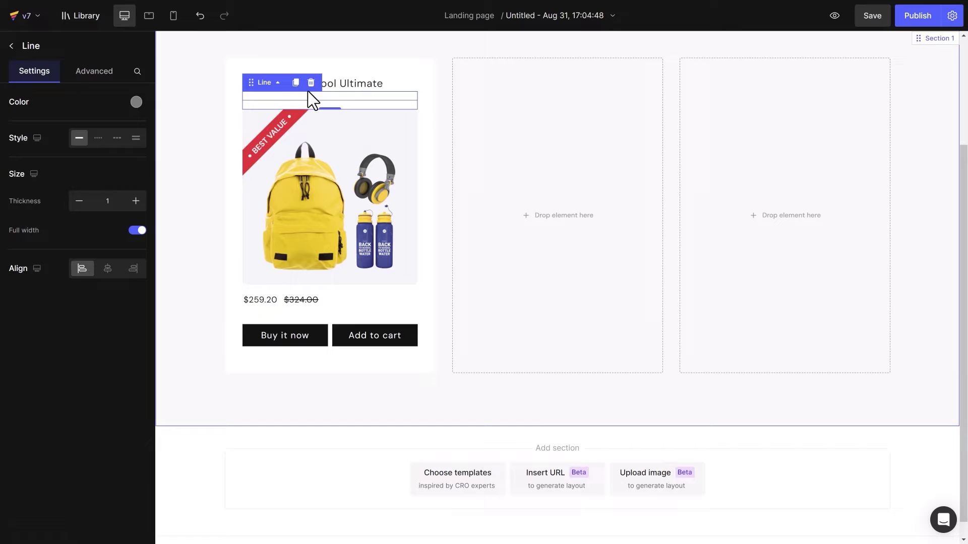
left_click(136, 102)
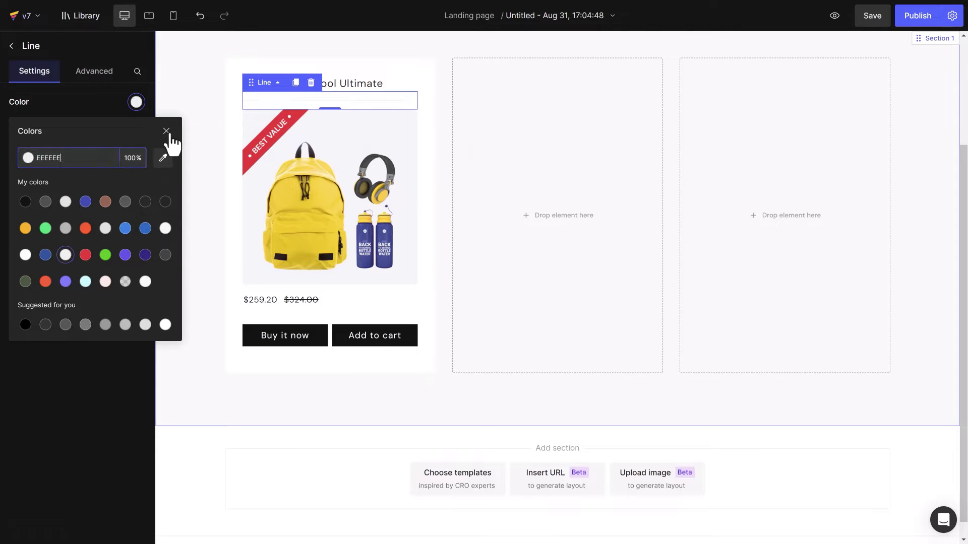
left_click(167, 131)
left_click(137, 231)
double_click(107, 252)
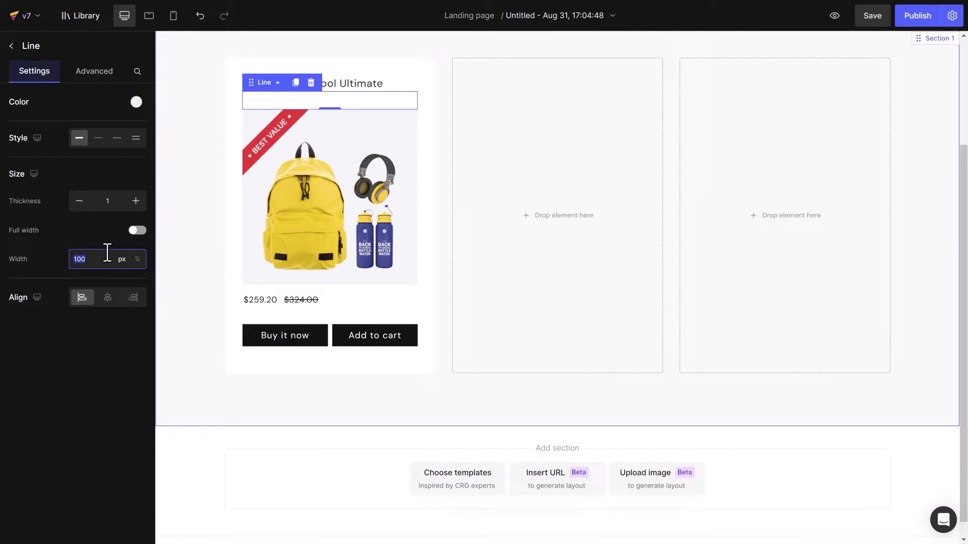
left_click(108, 299)
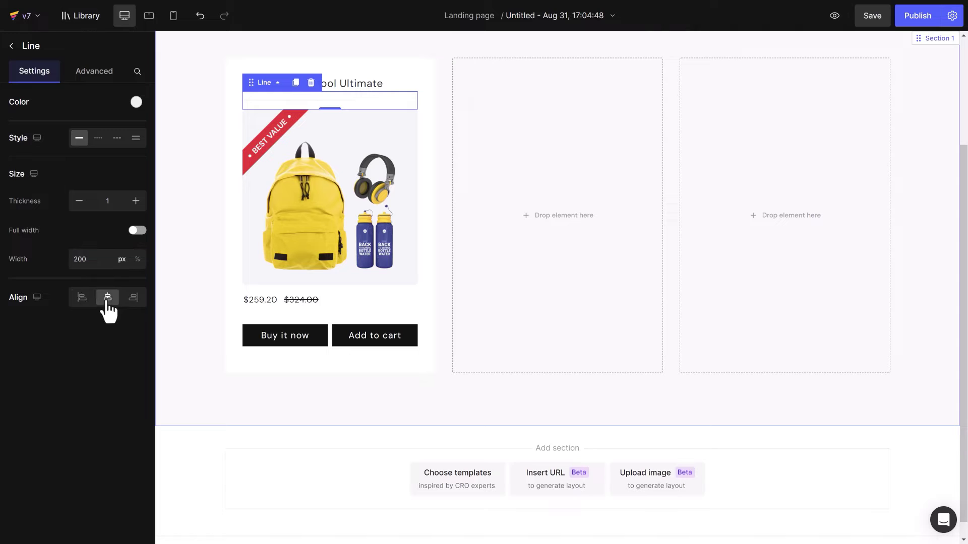
- Give the divider line 8 px spacing above and below
left_click(101, 76)
left_click(78, 262)
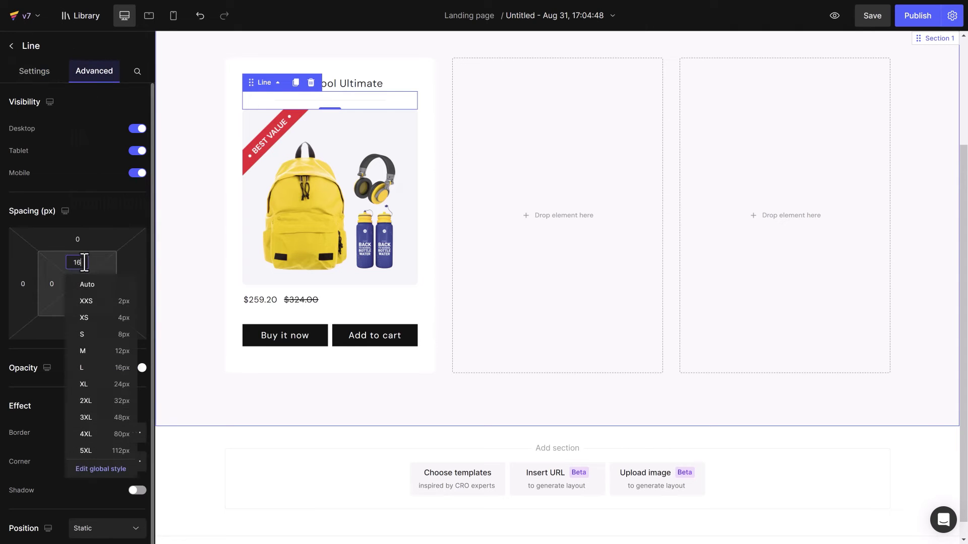
left_click(80, 338)
left_click(81, 307)
left_click(91, 381)
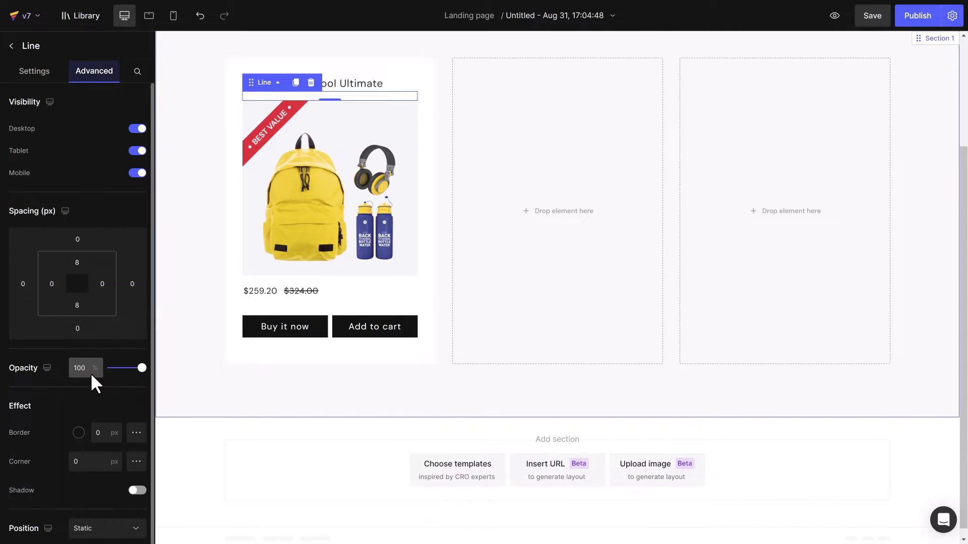
- Add a Product Tag under the divider and remove its OFF suffix
left_click(10, 46)
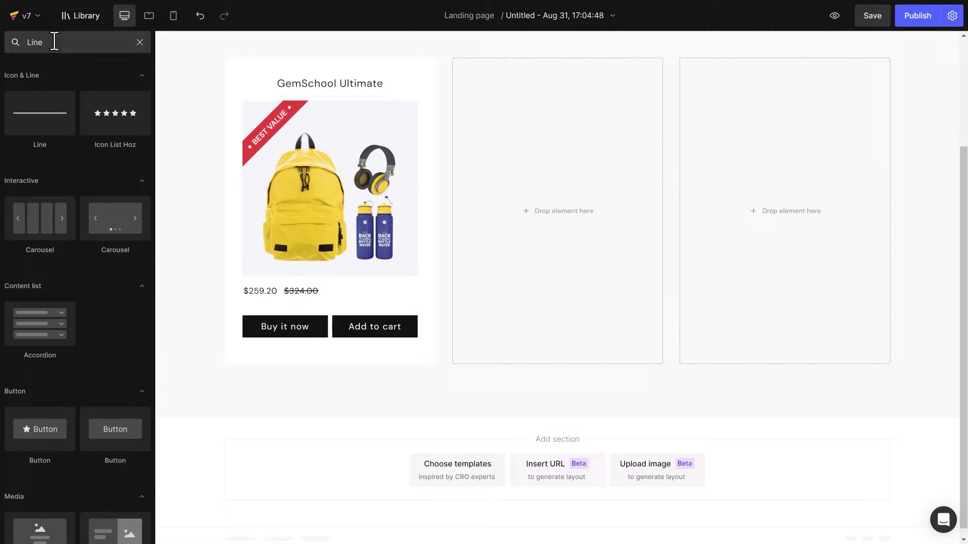
left_click(140, 42)
type("Product tag")
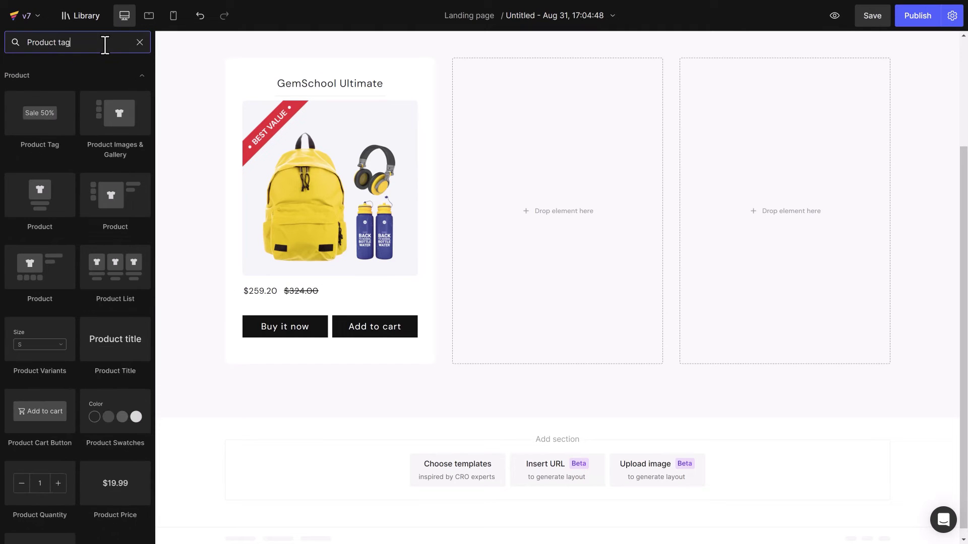
left_click_drag(69, 95, 326, 99)
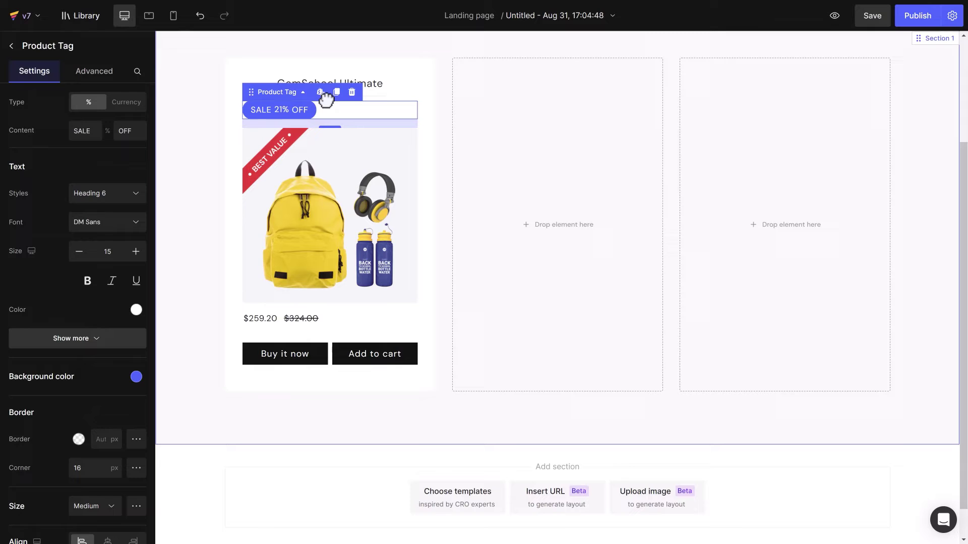
double_click(144, 131)
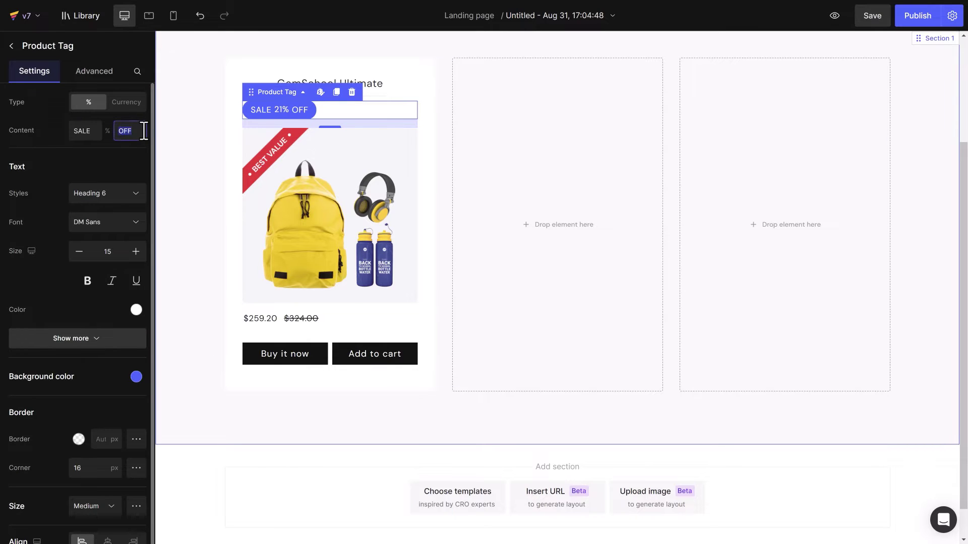
- Style the tag text as Heading 3, size 23, Bold
left_click(126, 201)
left_click(123, 272)
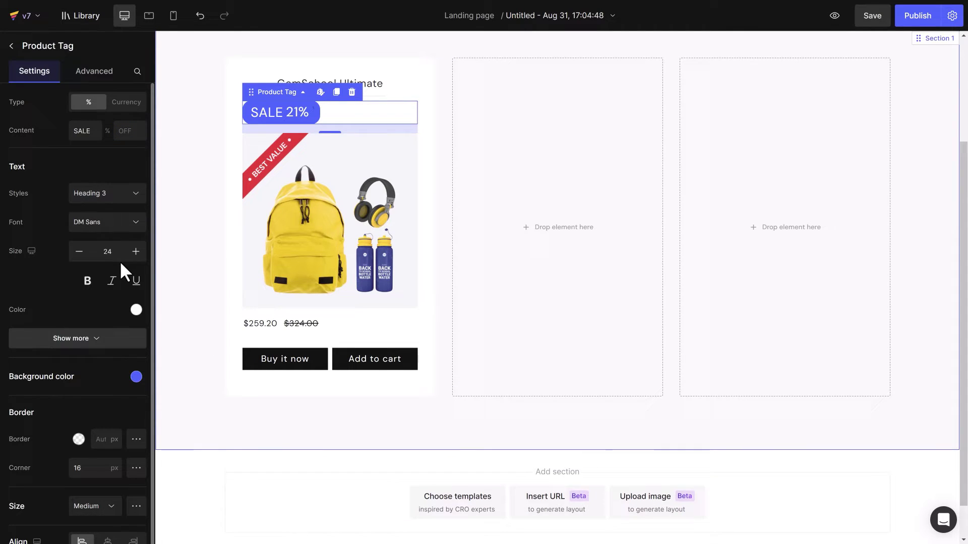
left_click(77, 255)
left_click(97, 338)
left_click(97, 345)
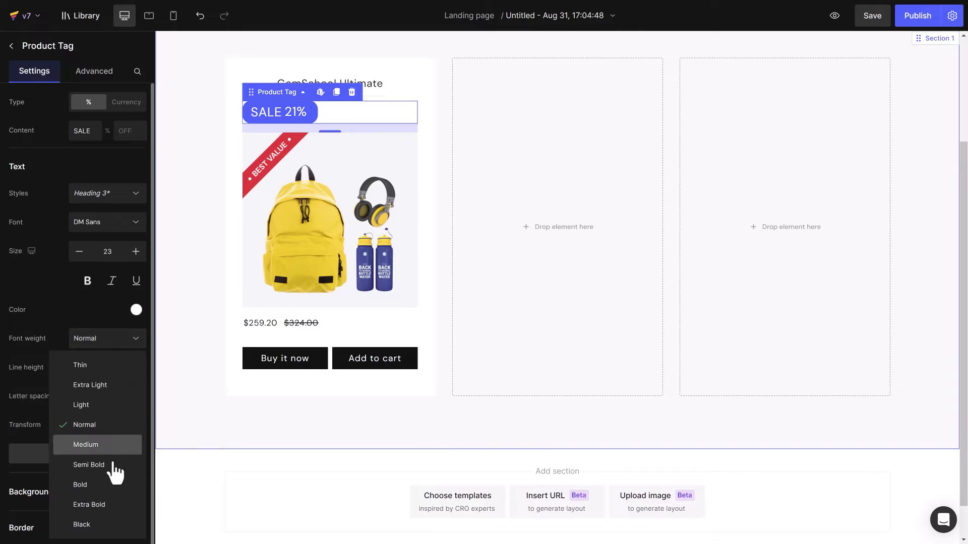
left_click(117, 483)
left_click(116, 458)
- Make the SALE 21% text dark and clear the tag background
left_click(136, 309)
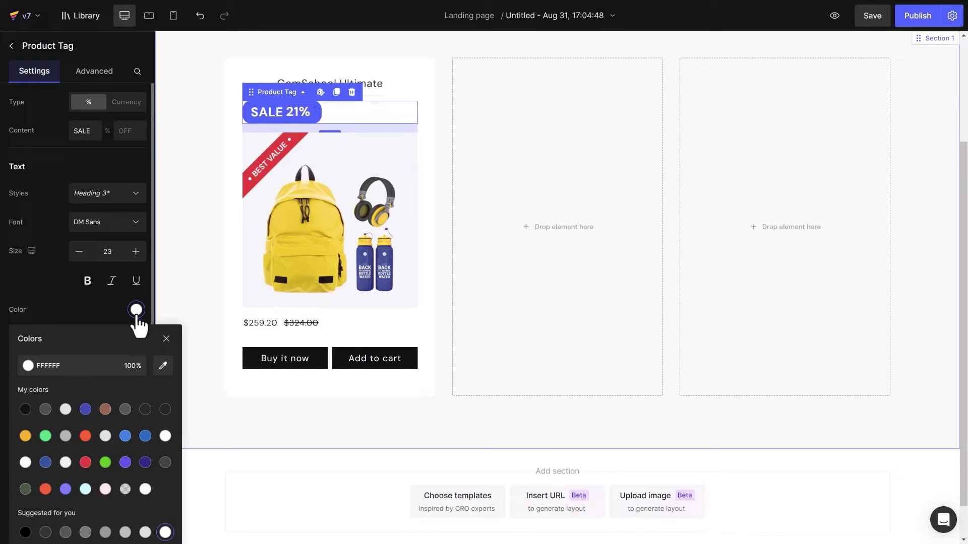
left_click(160, 407)
left_click(136, 377)
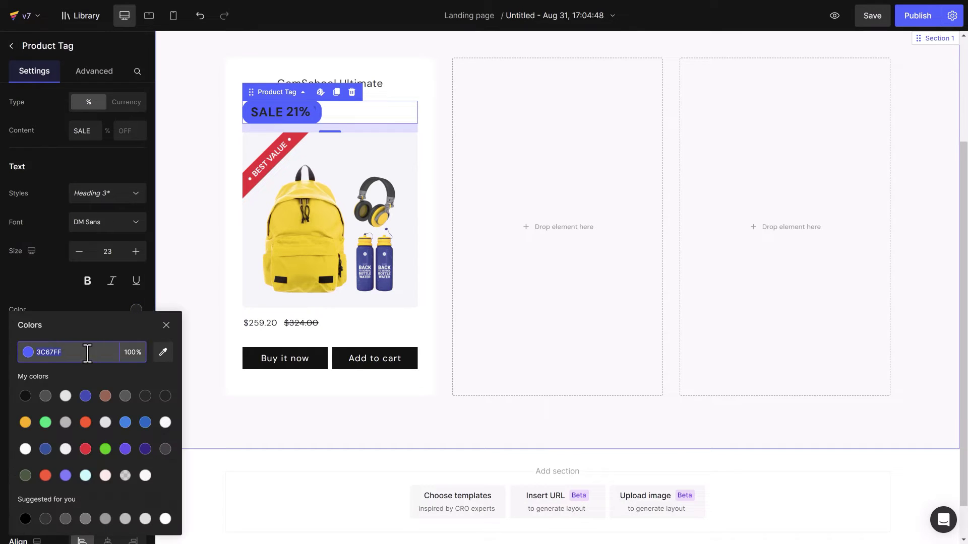
left_click_drag(86, 350, 110, 349)
key("BackSpace")
left_click(164, 324)
- Centre the tag, give it 32 px bottom spacing, and check tablet and mobile views
scroll(149, 391, "down", 1)
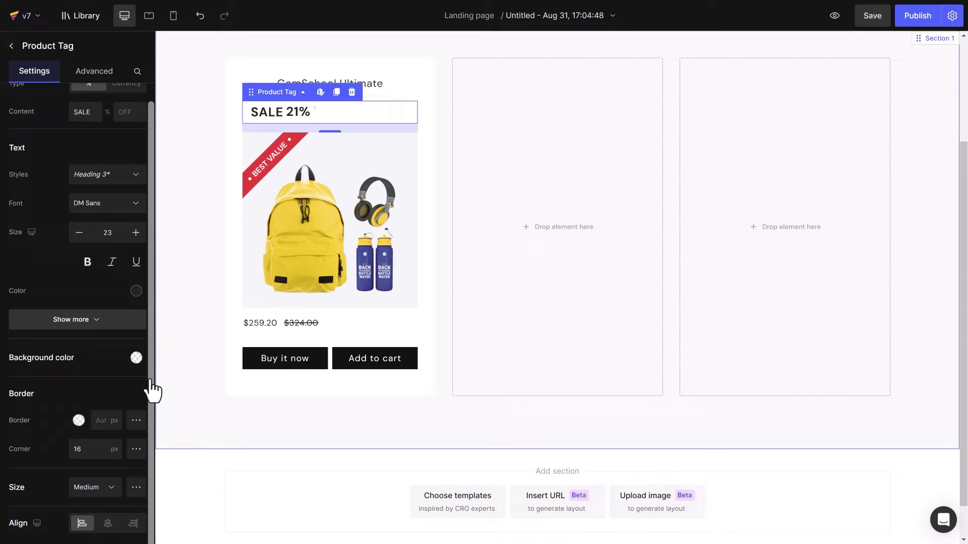
left_click(103, 522)
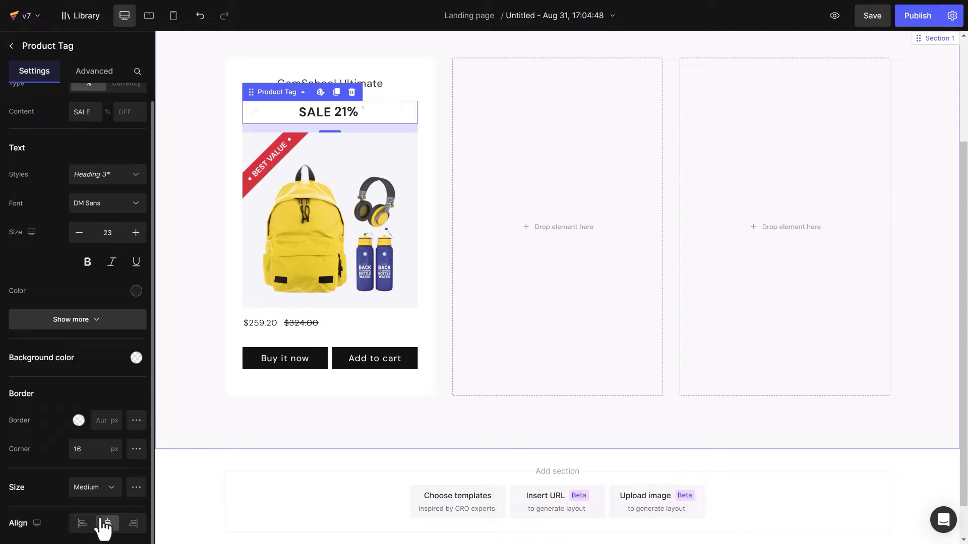
left_click(94, 70)
left_click(77, 328)
left_click(97, 464)
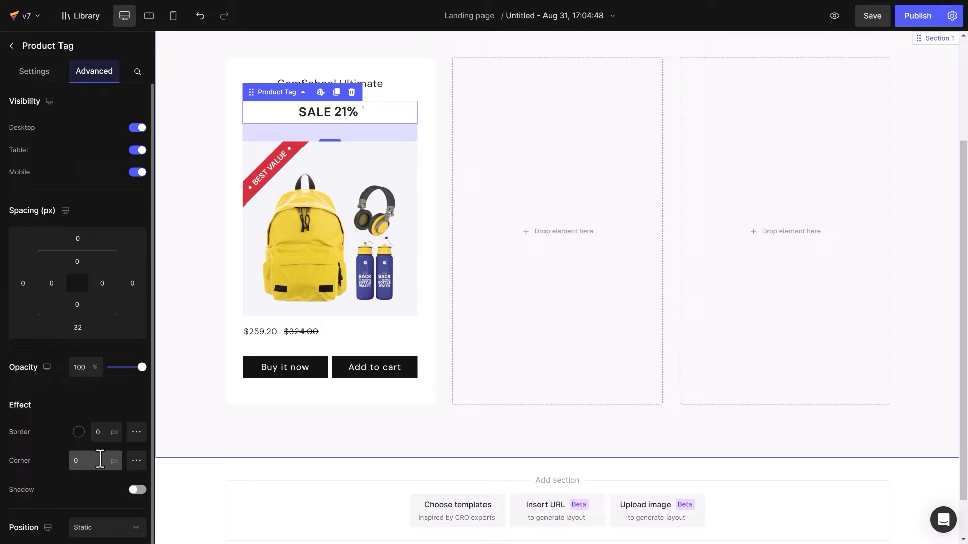
left_click(33, 71)
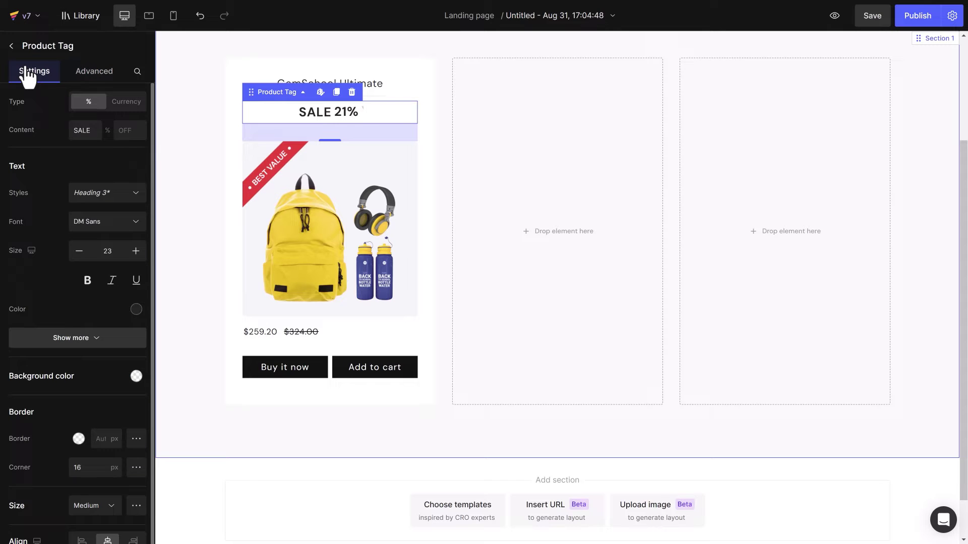
left_click(149, 15)
left_click(173, 16)
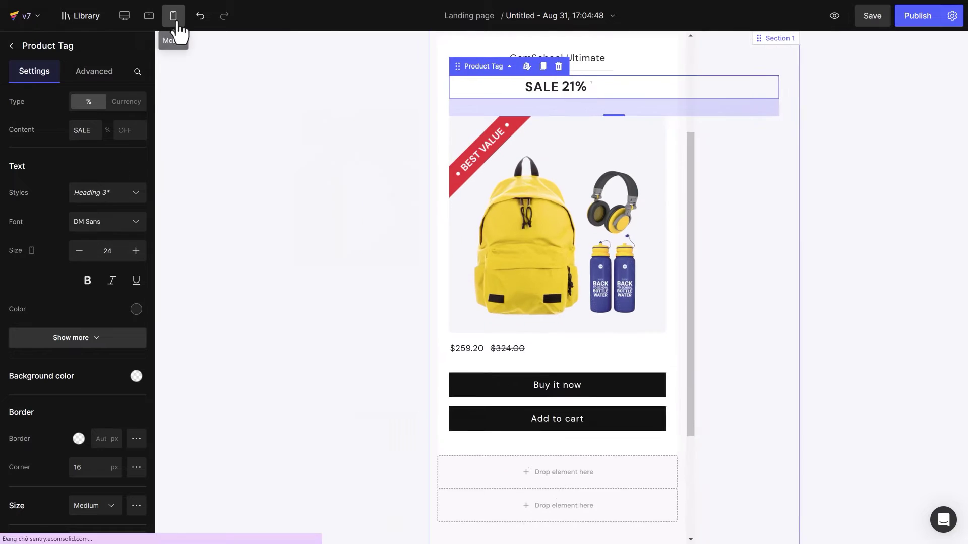
- Give the product image gallery 32 px bottom spacing in desktop view
left_click(124, 16)
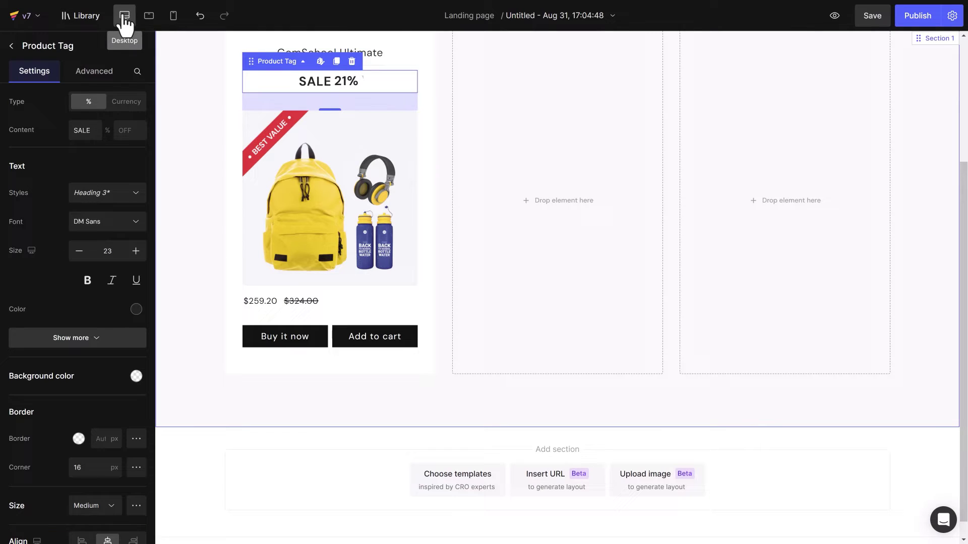
left_click(284, 128)
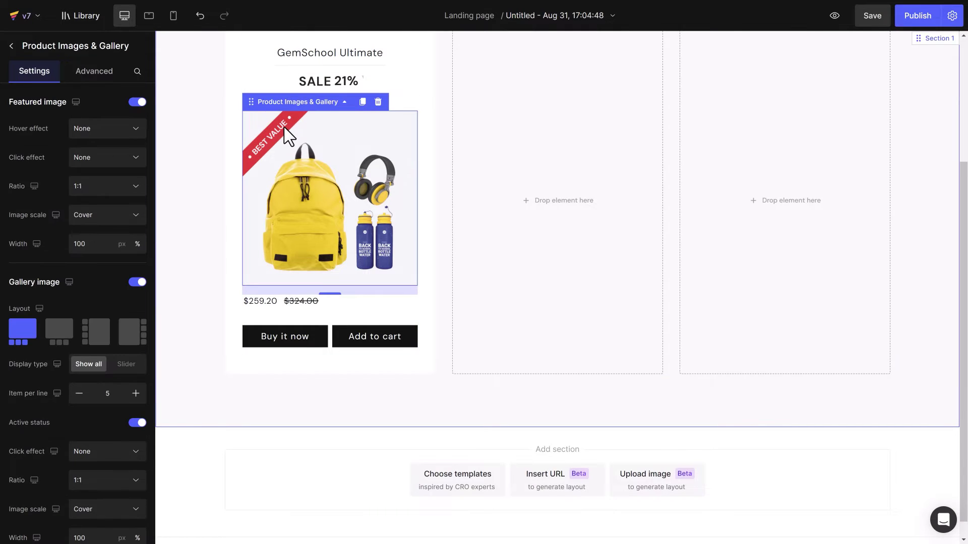
left_click(93, 71)
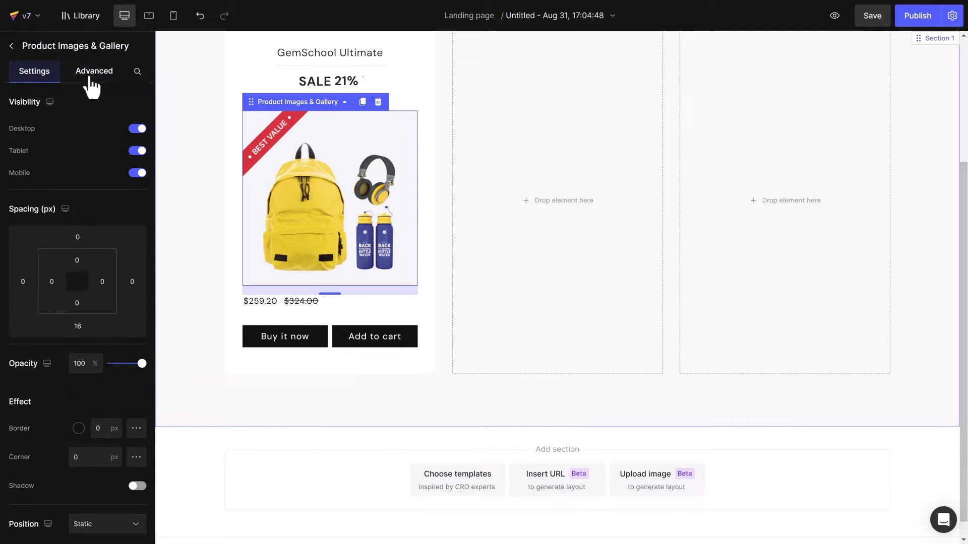
left_click(77, 328)
left_click(84, 473)
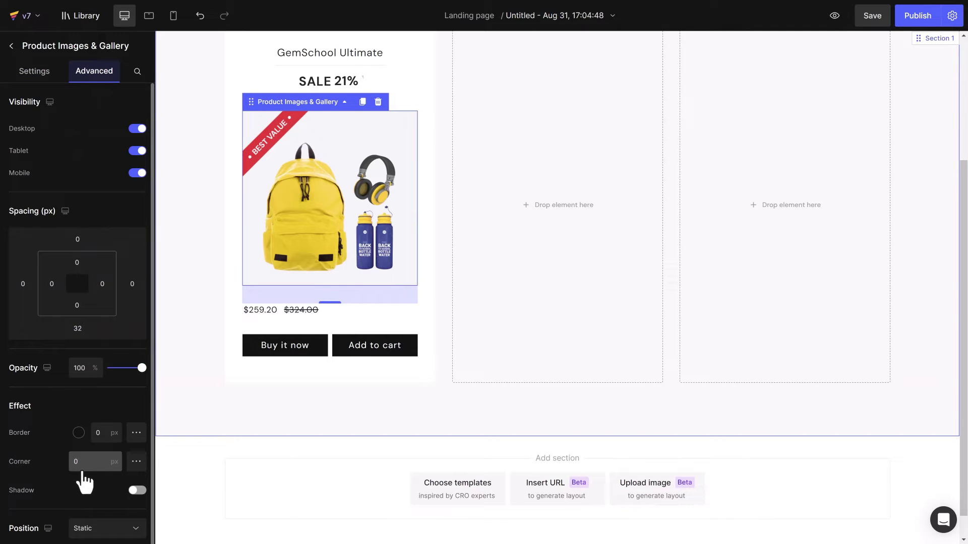
left_click(34, 73)
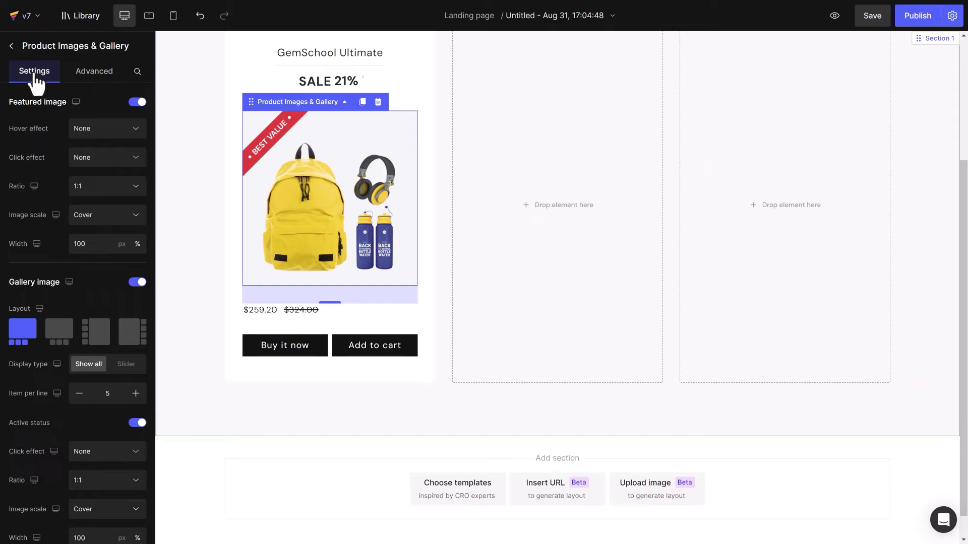
- Split the price row into three columns and place a Product Tag beside the price
left_click(261, 286)
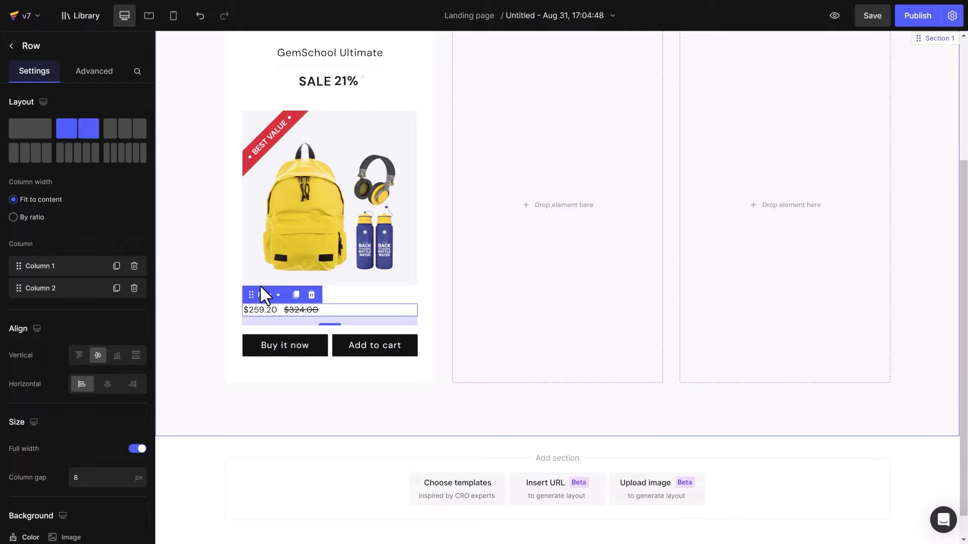
left_click(126, 130)
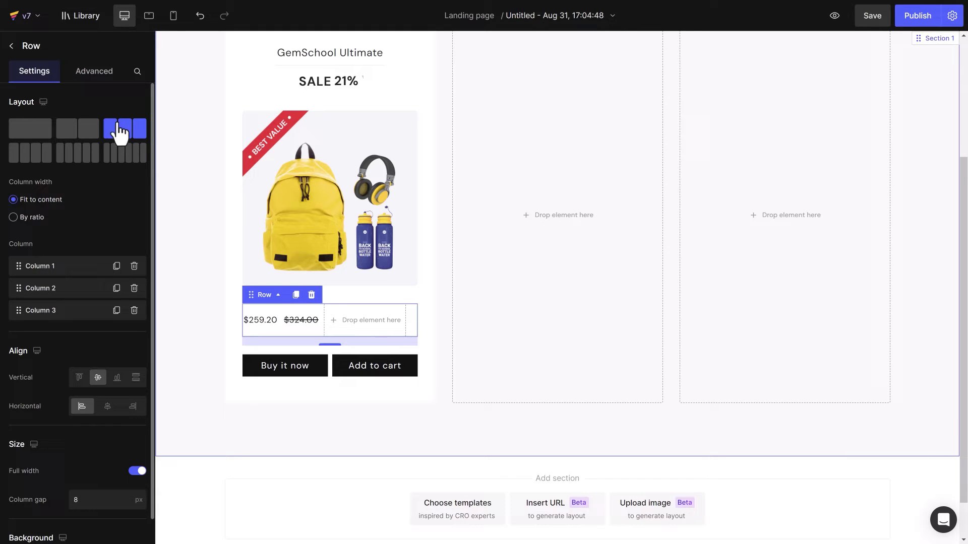
left_click(11, 47)
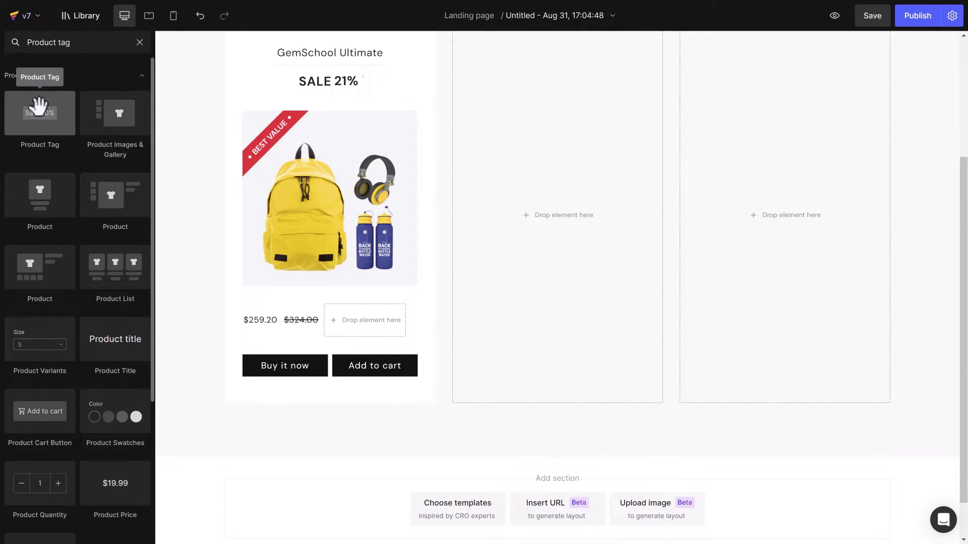
left_click_drag(40, 106, 335, 316)
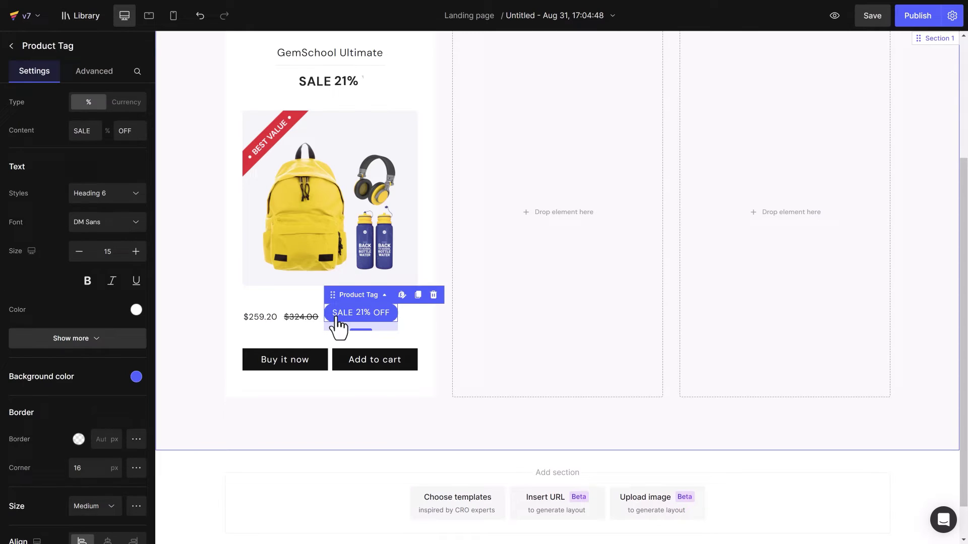
- Make the $259.20 price Heading 4 and Bold, then check tablet and mobile layouts
left_click(265, 318)
left_click(129, 167)
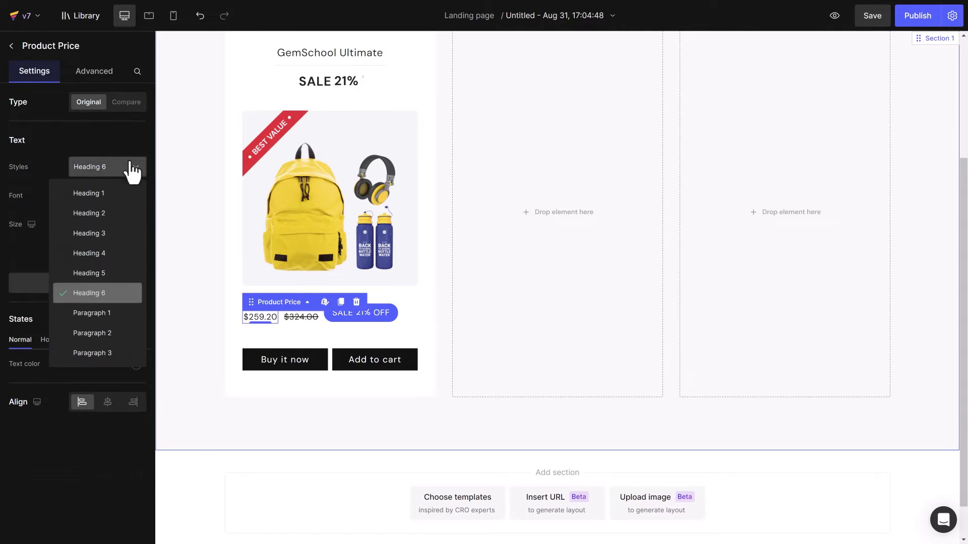
left_click(112, 253)
left_click(105, 283)
left_click(104, 284)
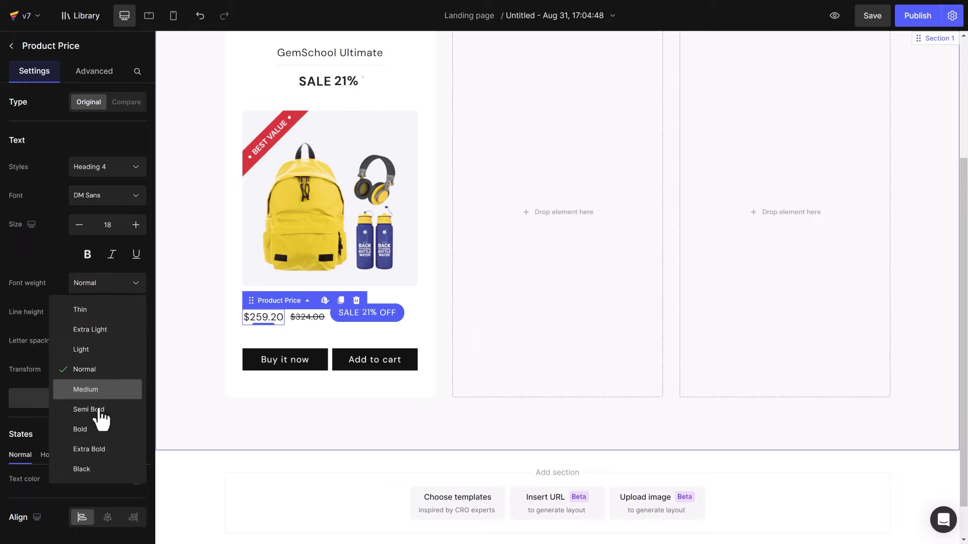
left_click(101, 428)
left_click(103, 404)
left_click(135, 364)
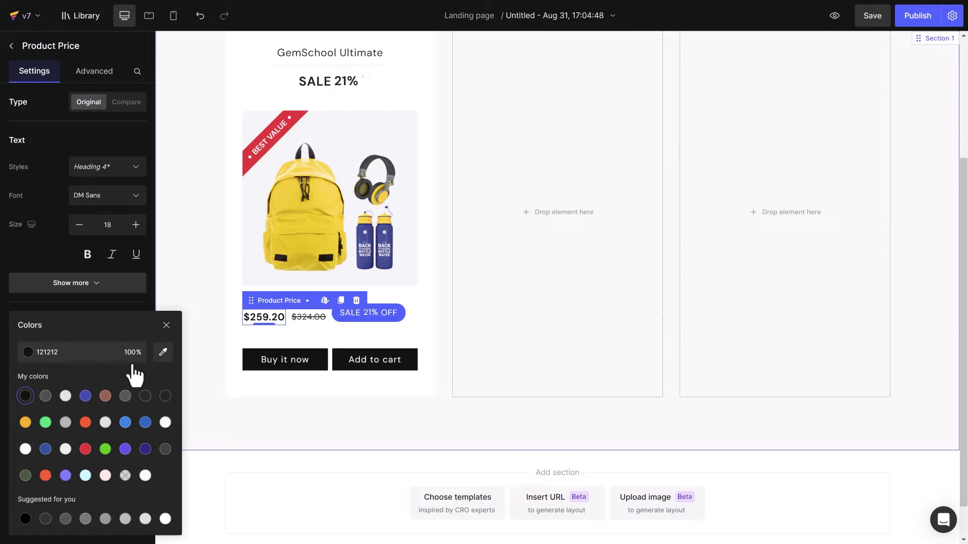
left_click(168, 396)
left_click(149, 15)
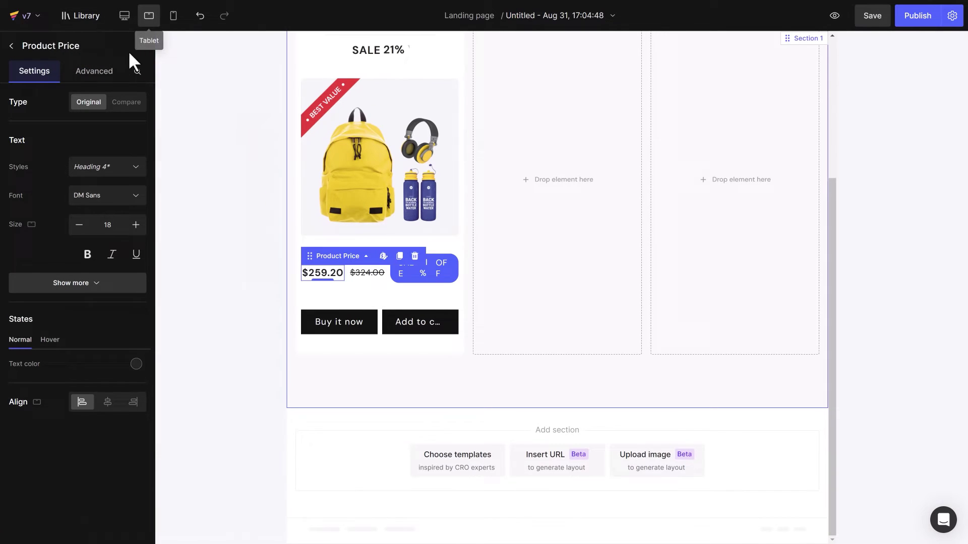
left_click(173, 16)
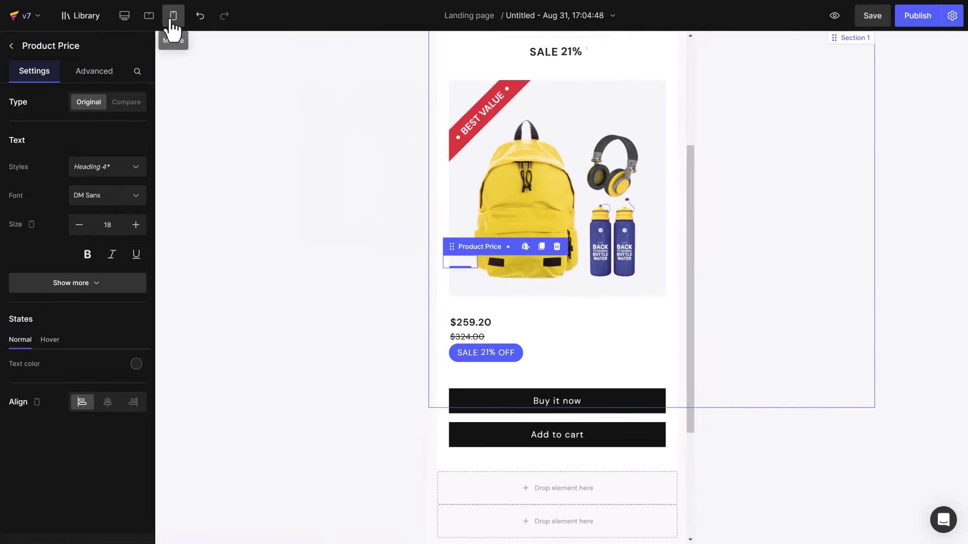
left_click(126, 18)
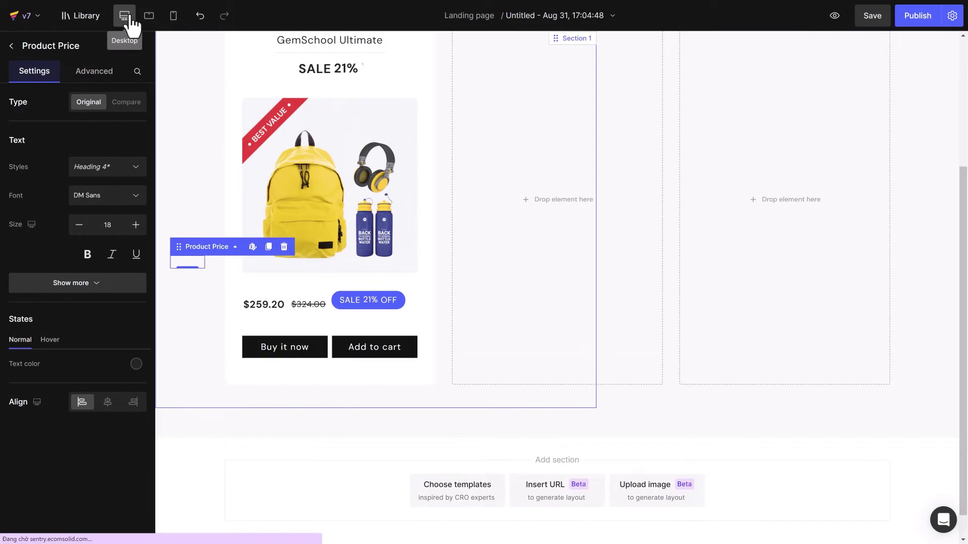
- Turn the $324.00 compare price grey and check tablet and mobile layouts
left_click(309, 275)
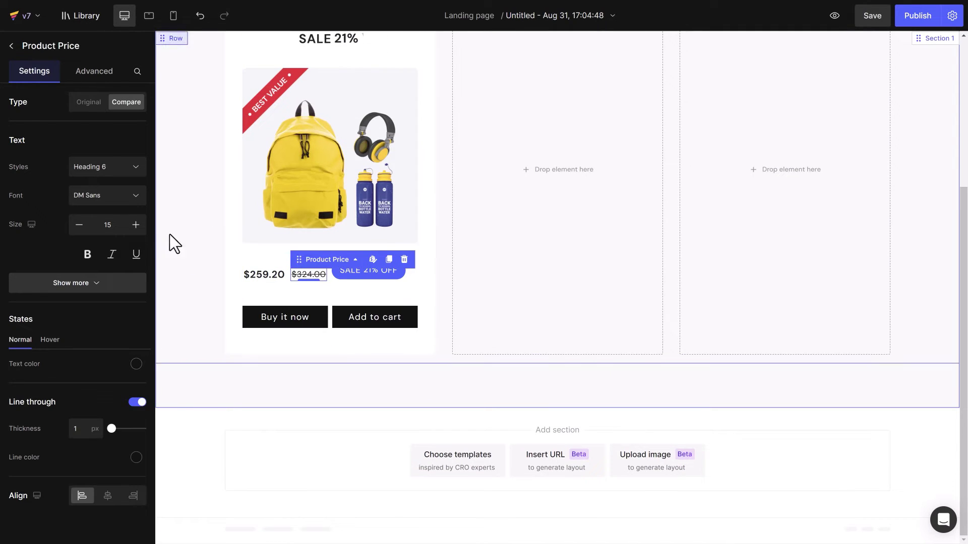
left_click(137, 364)
left_click(166, 325)
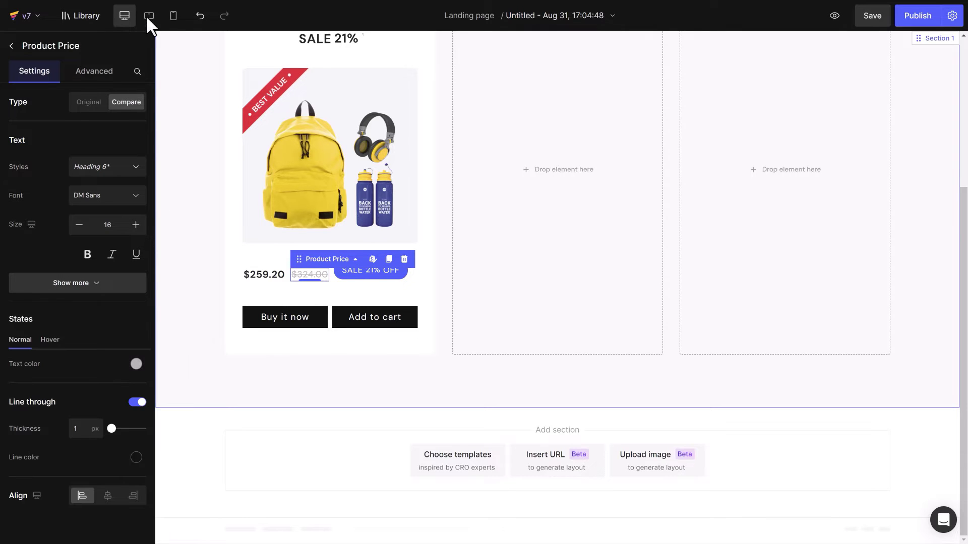
left_click(148, 17)
left_click(172, 17)
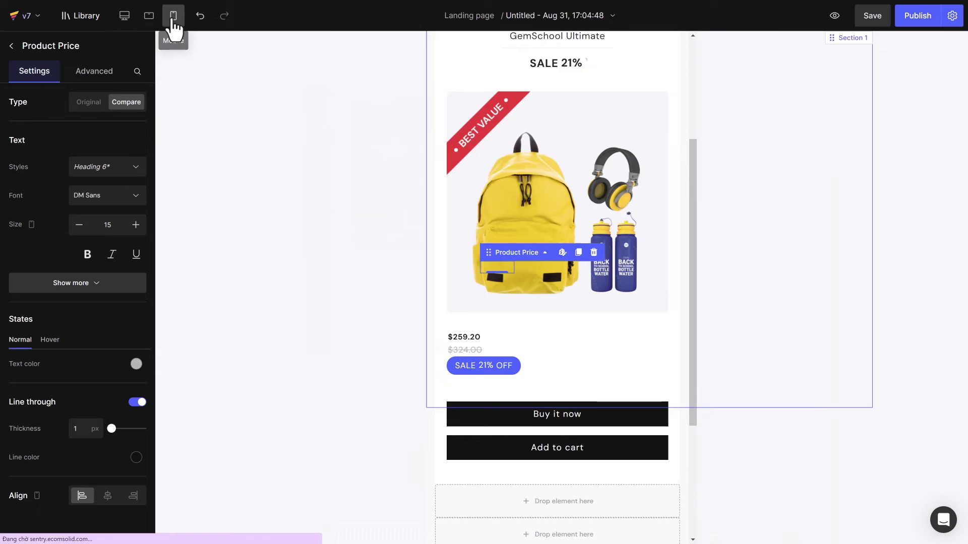
left_click(124, 15)
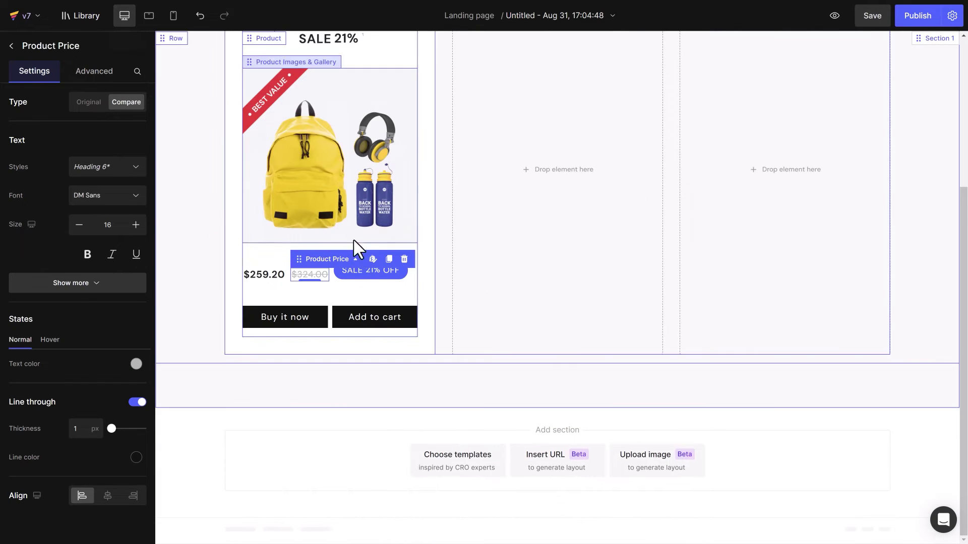
- Switch the tag to a currency amount reading 'You saved', with smaller text
left_click(375, 274)
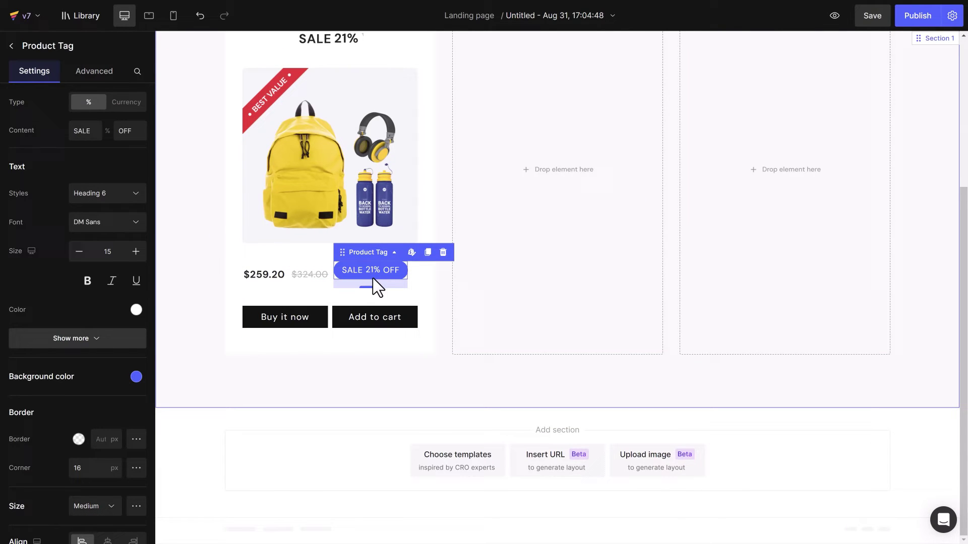
left_click(126, 102)
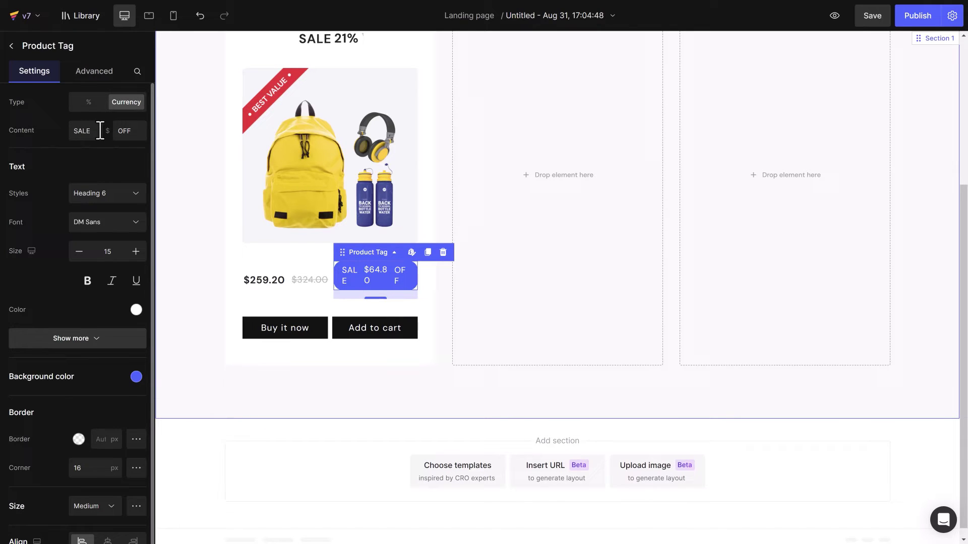
type("You saved")
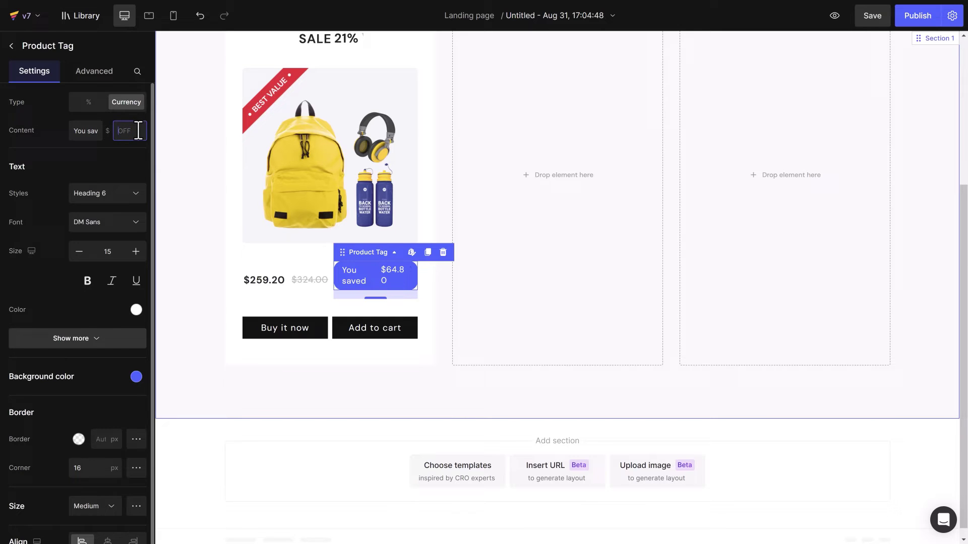
left_click(79, 252)
left_click(79, 252)
left_click(79, 252)
- Make the tag text red and remove its background fill
left_click(136, 309)
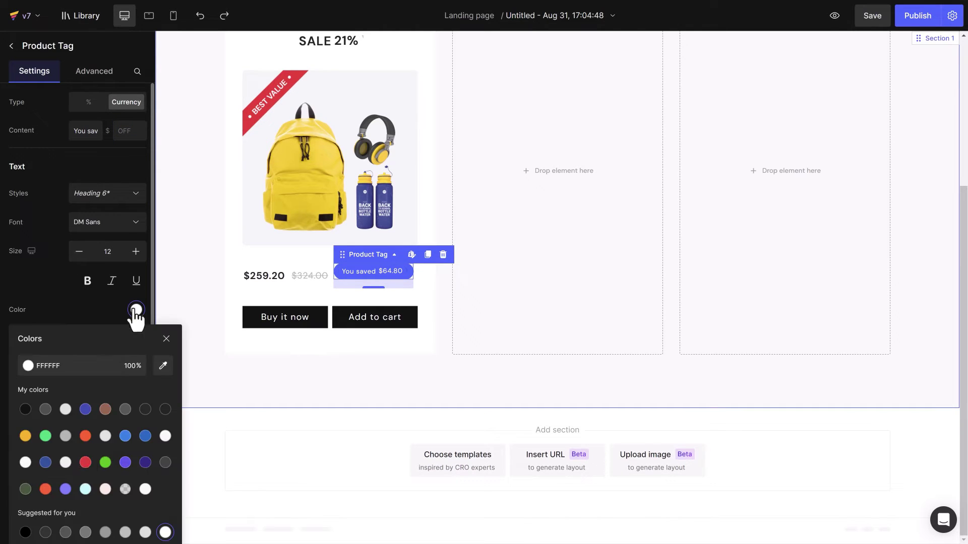
left_click(86, 462)
left_click(166, 343)
left_click(136, 377)
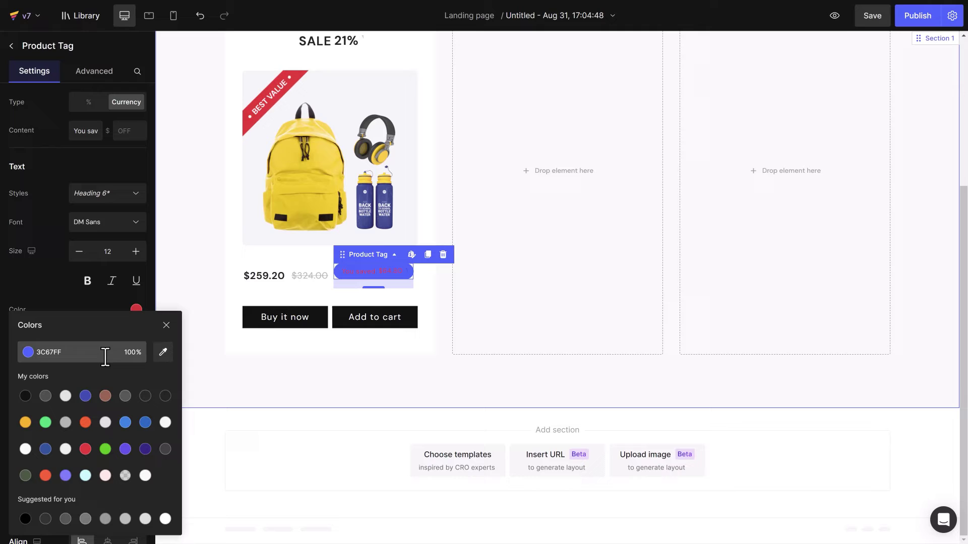
double_click(104, 356)
key("BackSpace")
left_click(165, 325)
- Give the tag a red 1 px border and the Small size
scroll(149, 353, "down", 1)
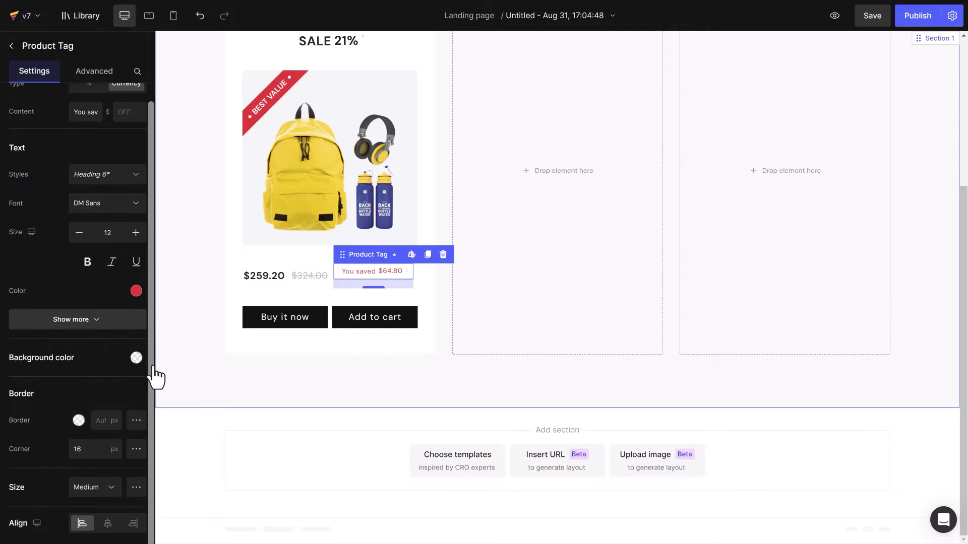
left_click(78, 419)
left_click(85, 449)
left_click(166, 325)
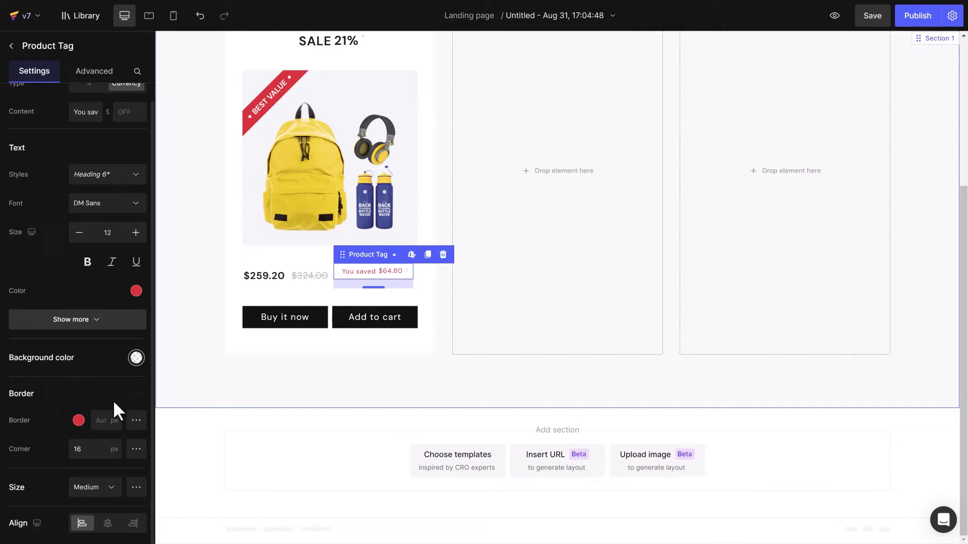
left_click(103, 420)
left_click(93, 487)
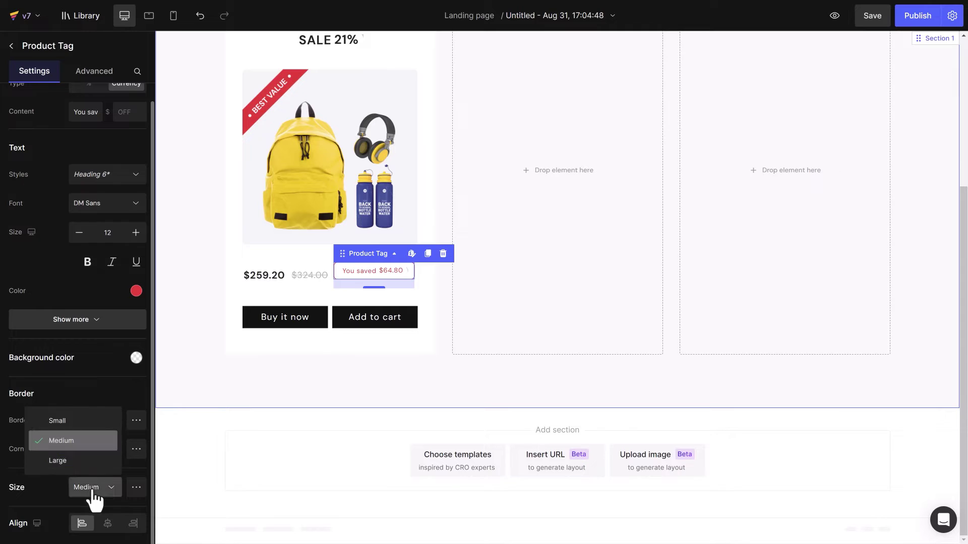
left_click(95, 424)
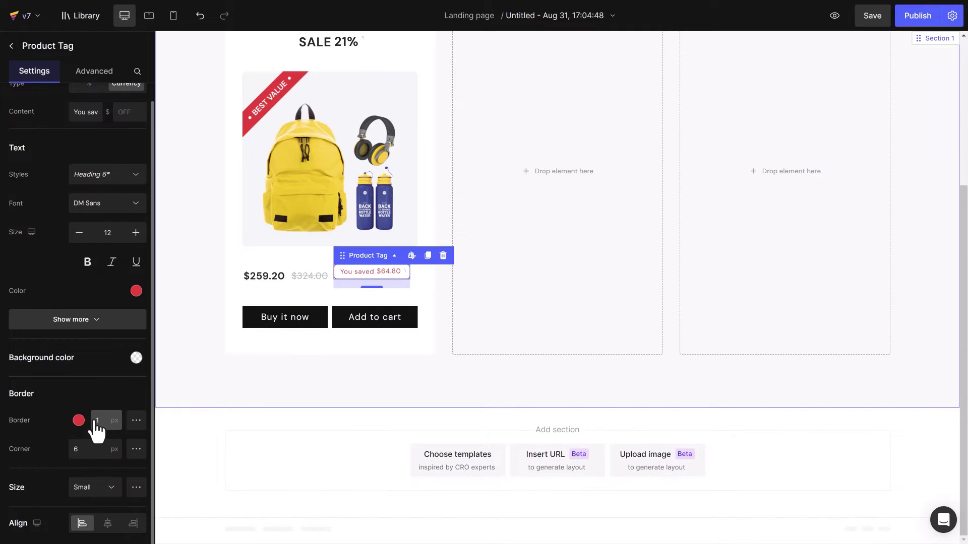
- Set the tag's bottom margin to auto
left_click(93, 73)
left_click(87, 330)
left_click(92, 356)
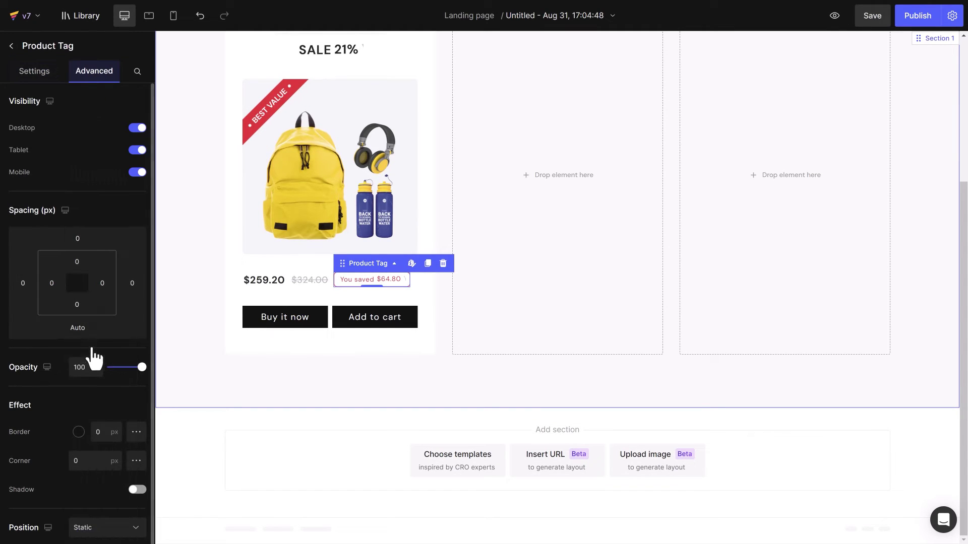
left_click(31, 70)
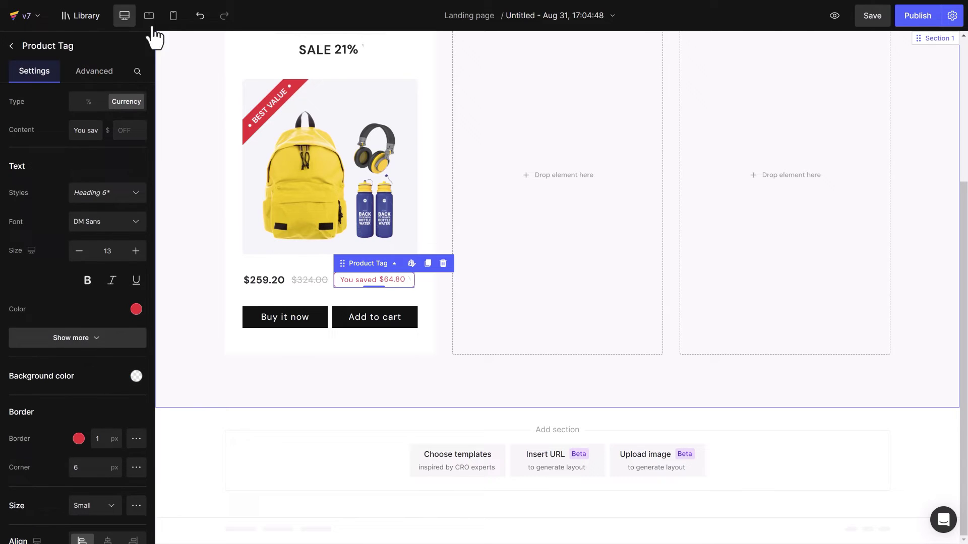
- On mobile, set the price-and-tag row to three side-by-side columns
left_click(173, 17)
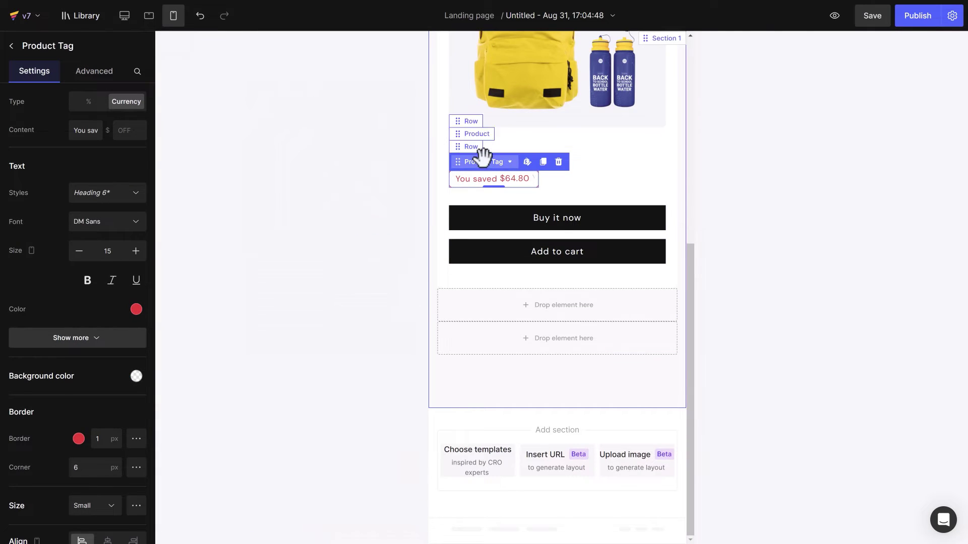
left_click(466, 144)
left_click(93, 129)
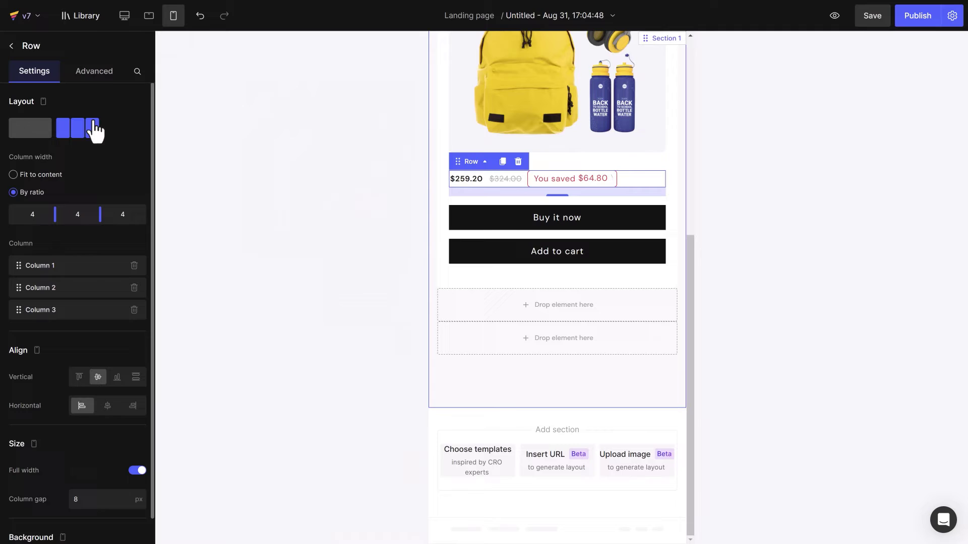
left_click(11, 45)
left_click(124, 17)
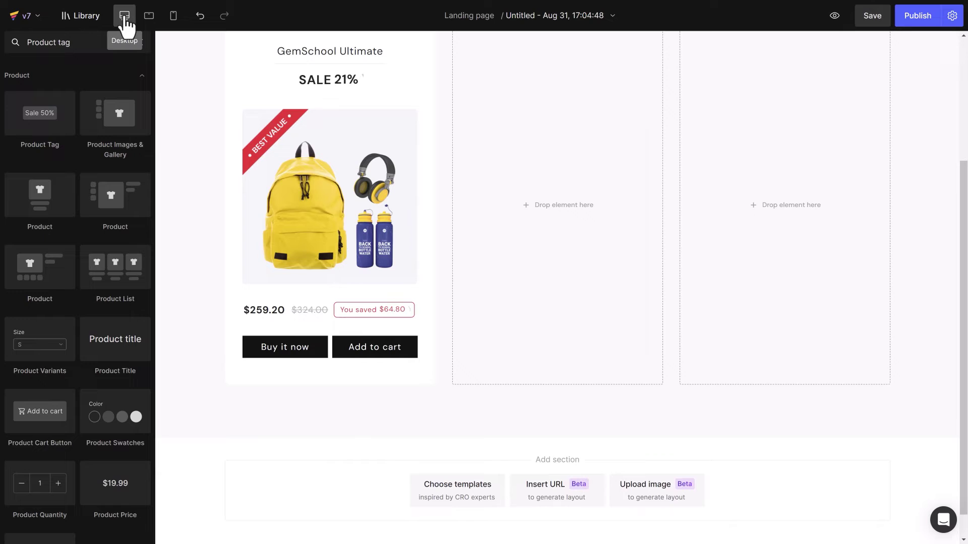
- Duplicate the title divider above the buy buttons, full width, with XL (24 px) top and bottom spacing
left_click(330, 64)
left_click(295, 48)
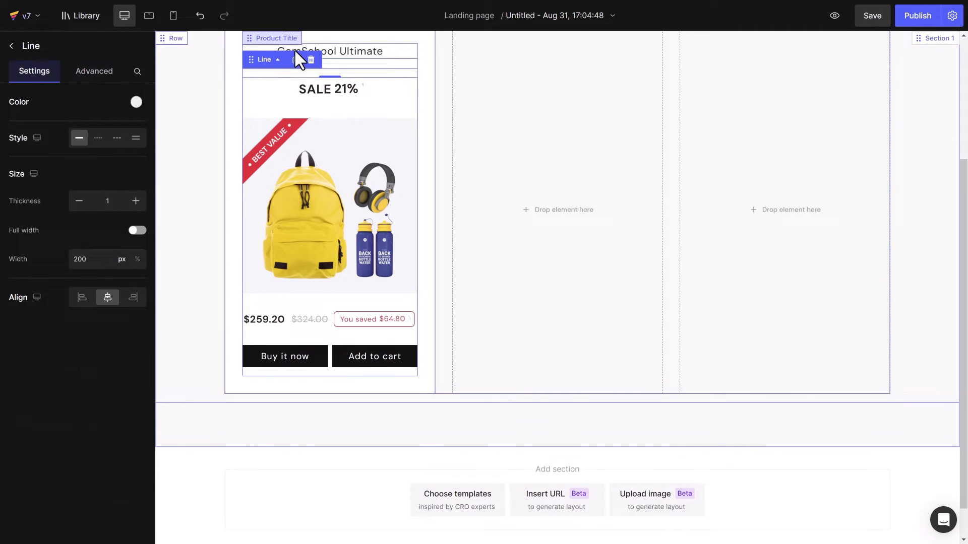
left_click_drag(263, 56, 252, 336)
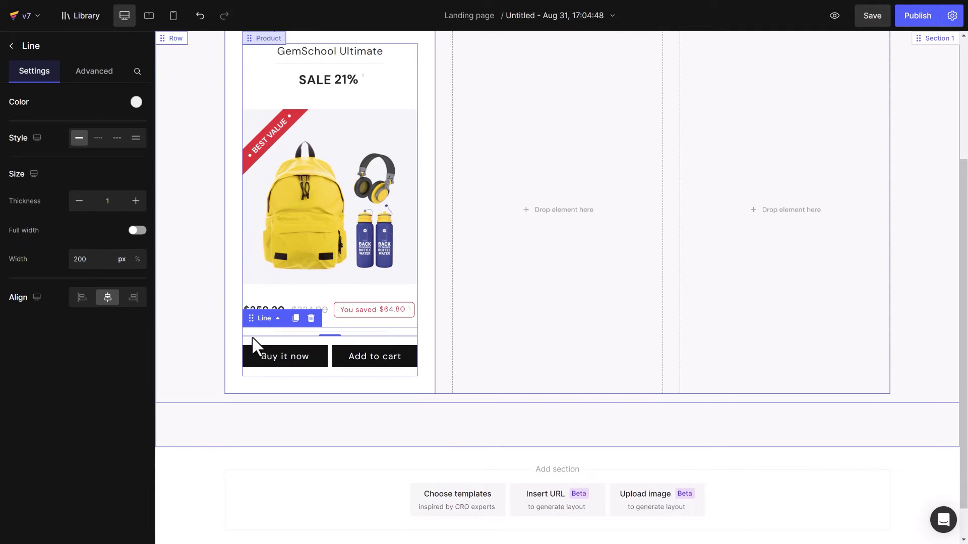
left_click(137, 231)
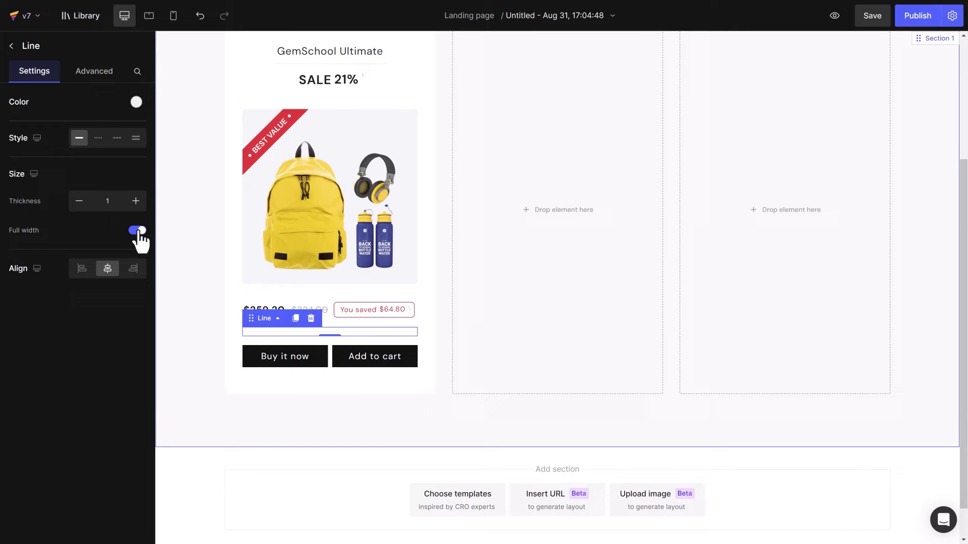
left_click(94, 71)
left_click(76, 263)
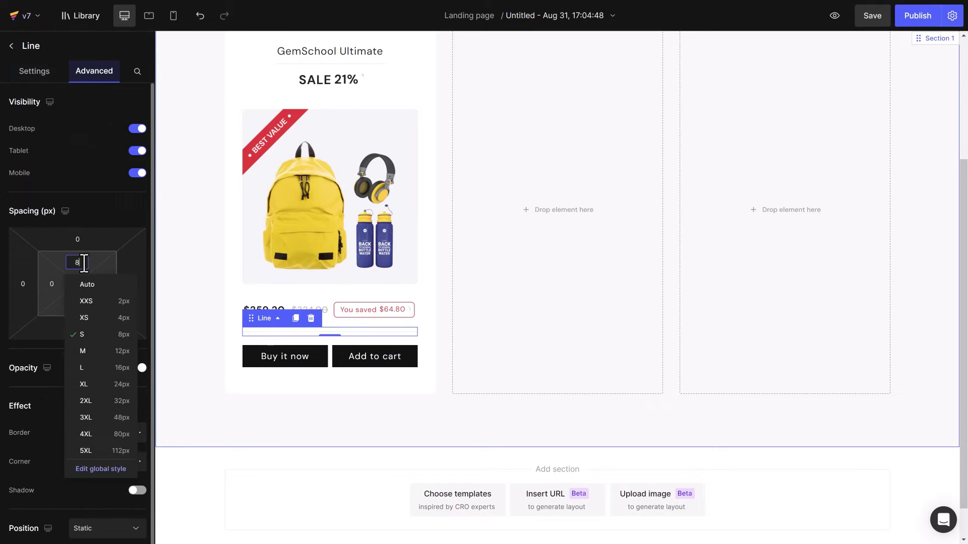
left_click(102, 395)
left_click(83, 307)
left_click(87, 433)
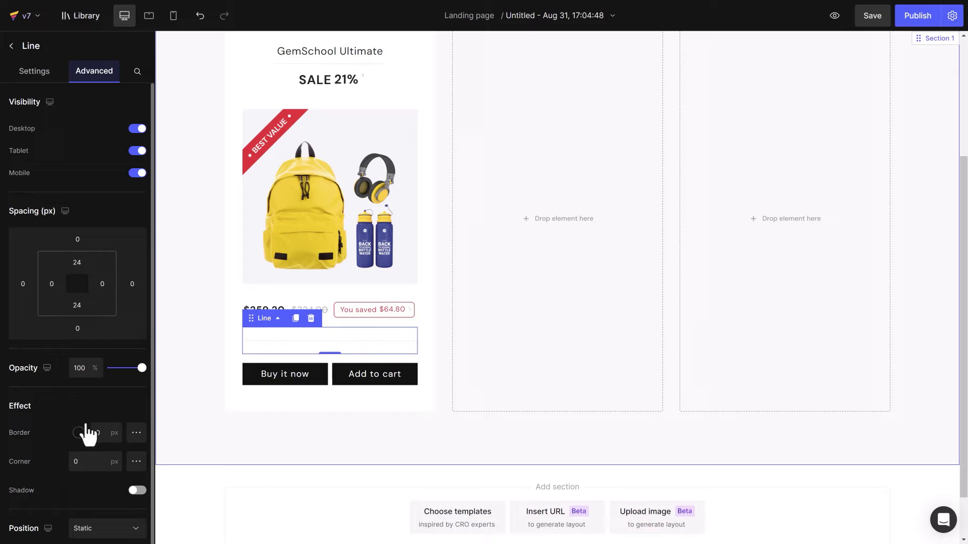
left_click(11, 45)
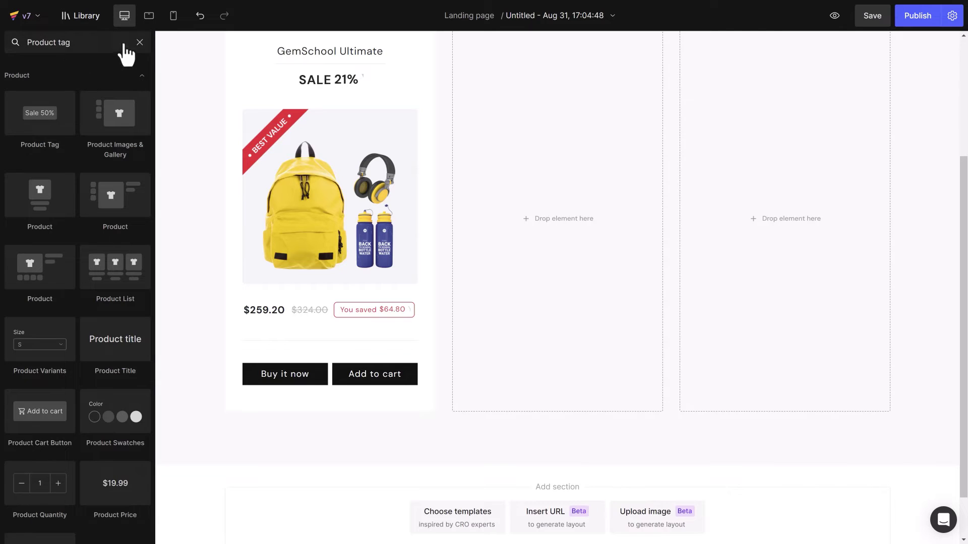
- Add an Icon List below the price with 2XL bottom spacing
left_click(139, 42)
type("Icon List")
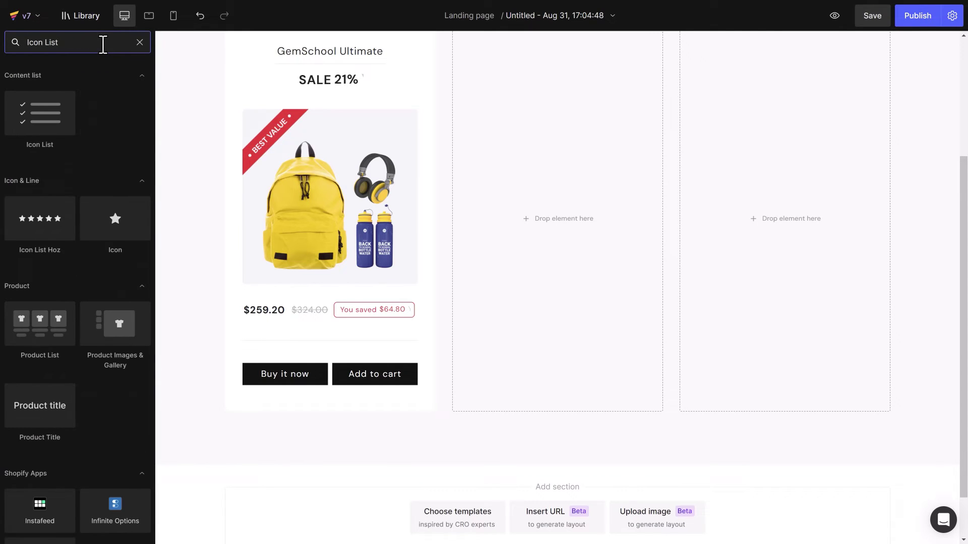
left_click_drag(40, 113, 282, 350)
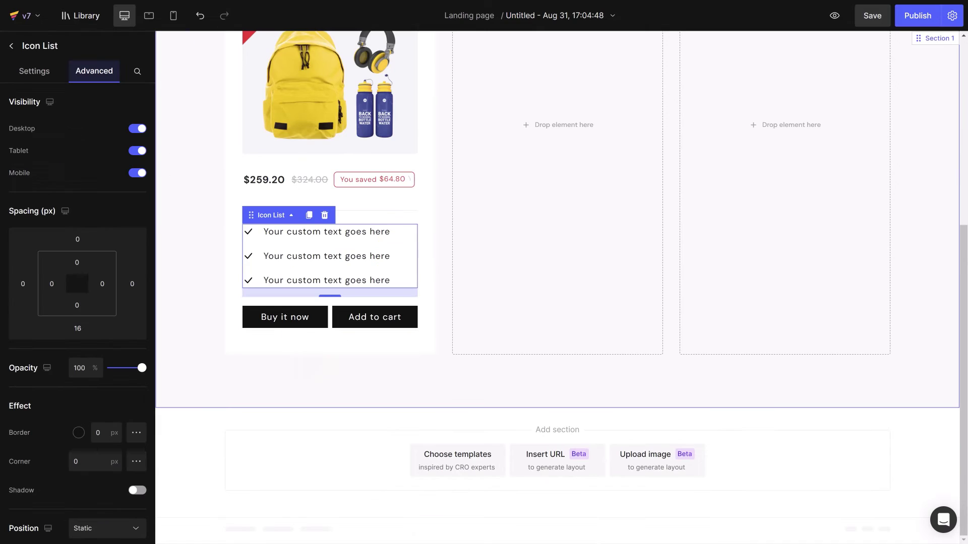
left_click(78, 328)
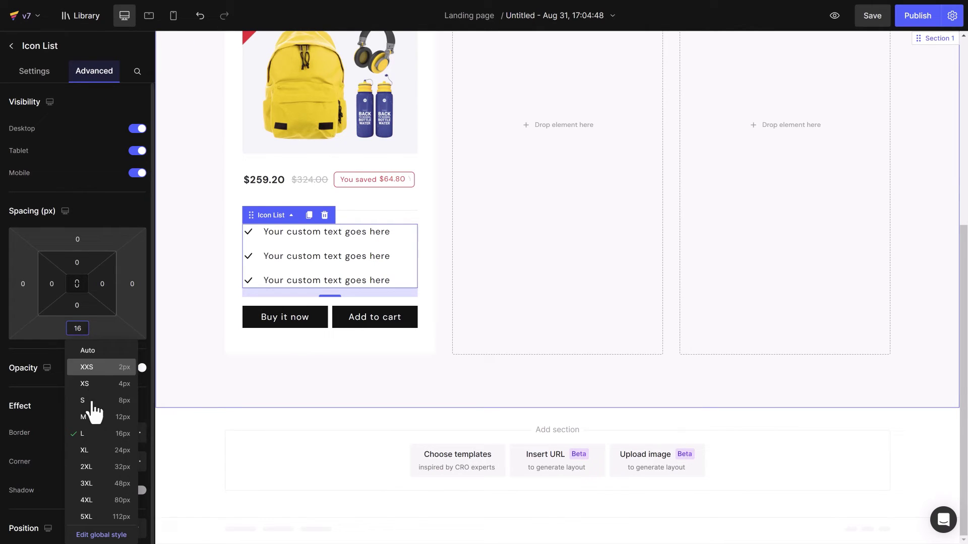
left_click(102, 468)
left_click(33, 72)
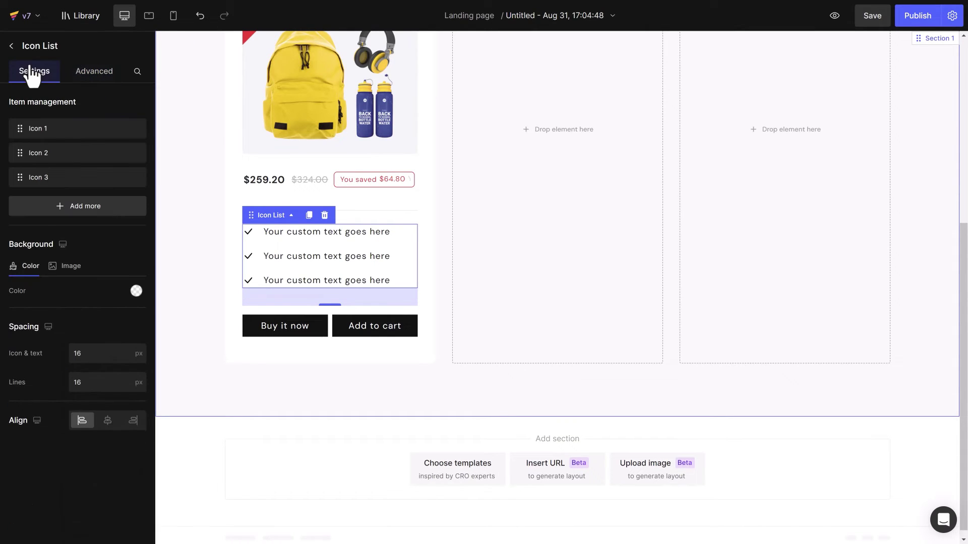
- Make the first check icon size 24, white, on a green background, and edit its corner rounding
left_click(248, 231)
double_click(93, 186)
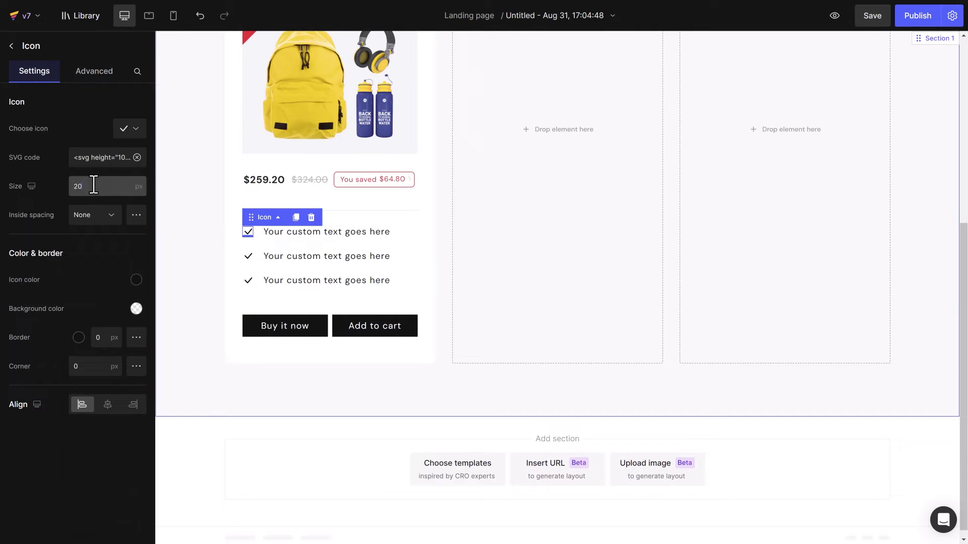
type("24")
left_click(137, 280)
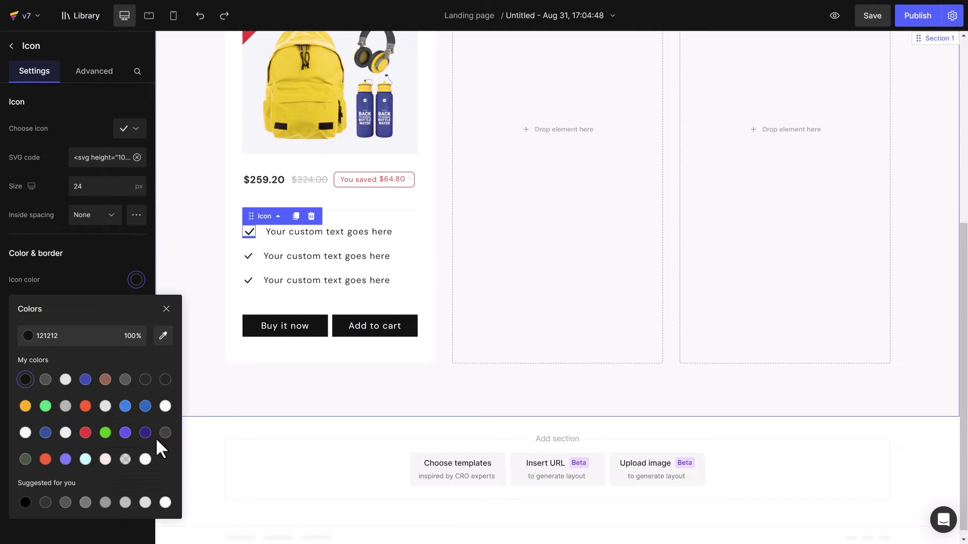
left_click(165, 503)
left_click(166, 309)
left_click(136, 308)
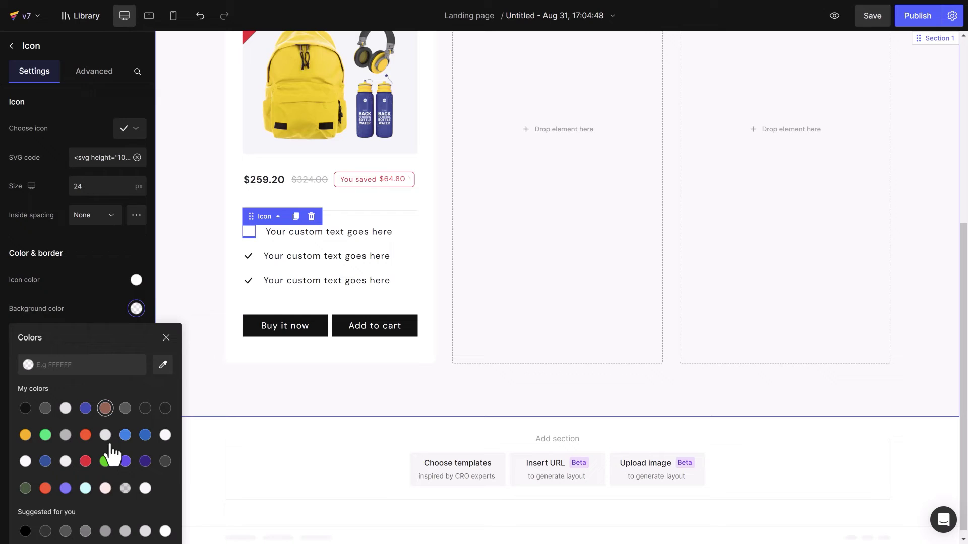
left_click(105, 461)
left_click(166, 337)
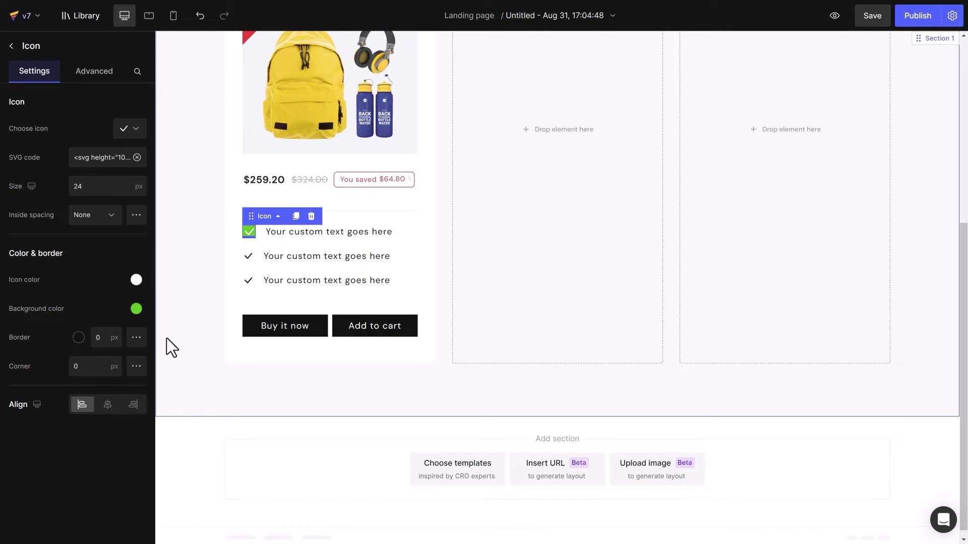
left_click(91, 363)
- Delete list items 3 and 2, then duplicate the green-tick first item to make four
mouse_move(266, 212)
left_click(266, 191)
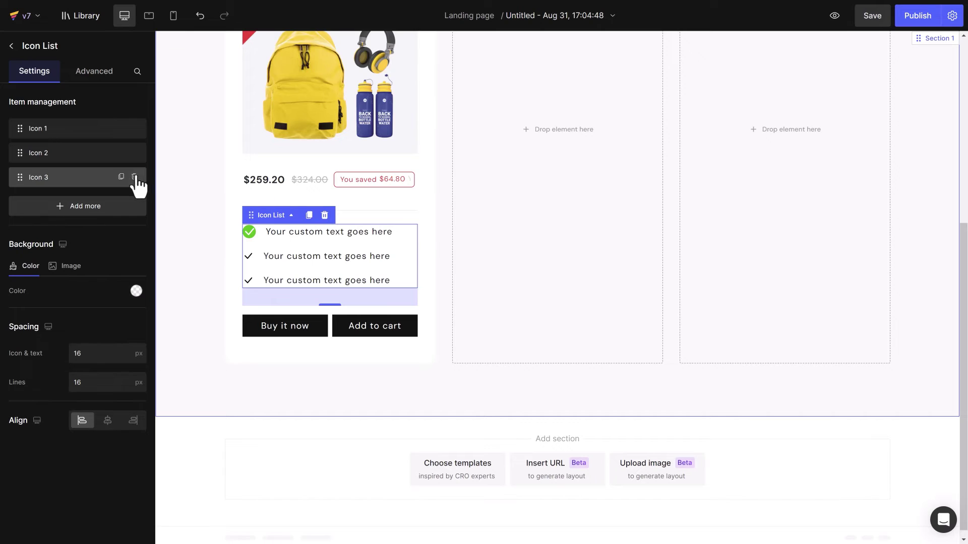
left_click(132, 177)
left_click(134, 153)
left_click(129, 153)
left_click(121, 128)
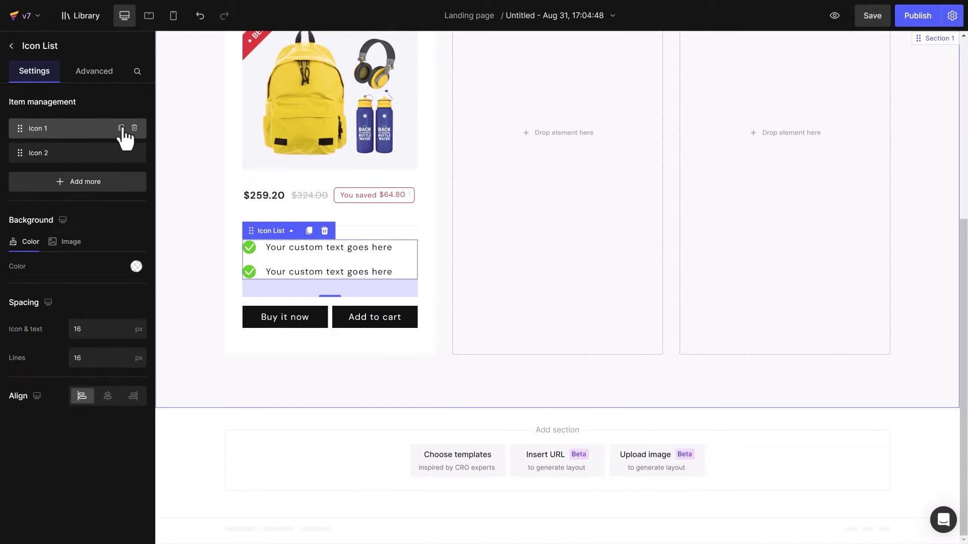
left_click(121, 128)
left_click(121, 128)
- Enter the four benefits: '30 Days Money Back Renturn', 'Fast & Free shipping worldwide', '7 days easy exchange', 'Extra 10% off your next order'
left_click(309, 232)
left_click(307, 231)
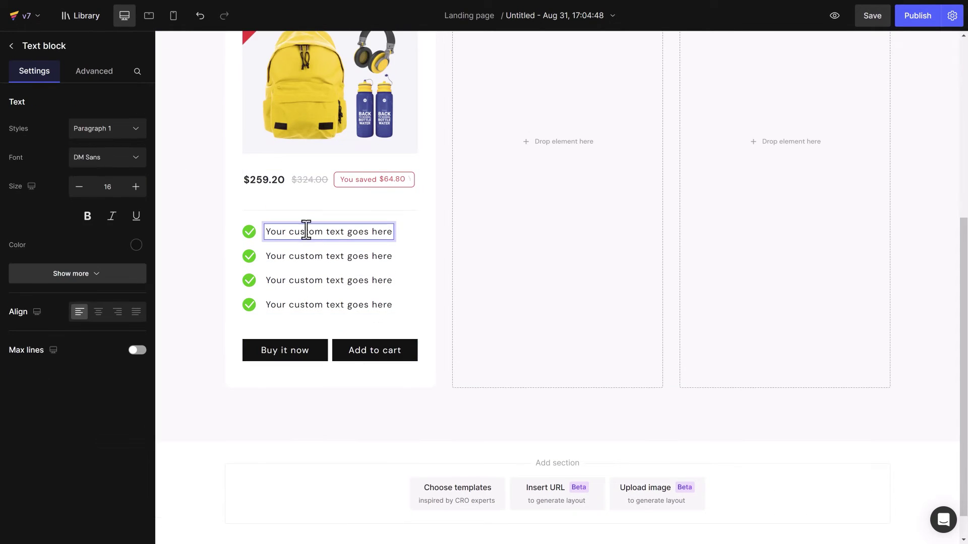
triple_click(298, 232)
type("30 Days Money Back Renturn")
triple_click(296, 256)
type("Fast & Free shipping worldwide")
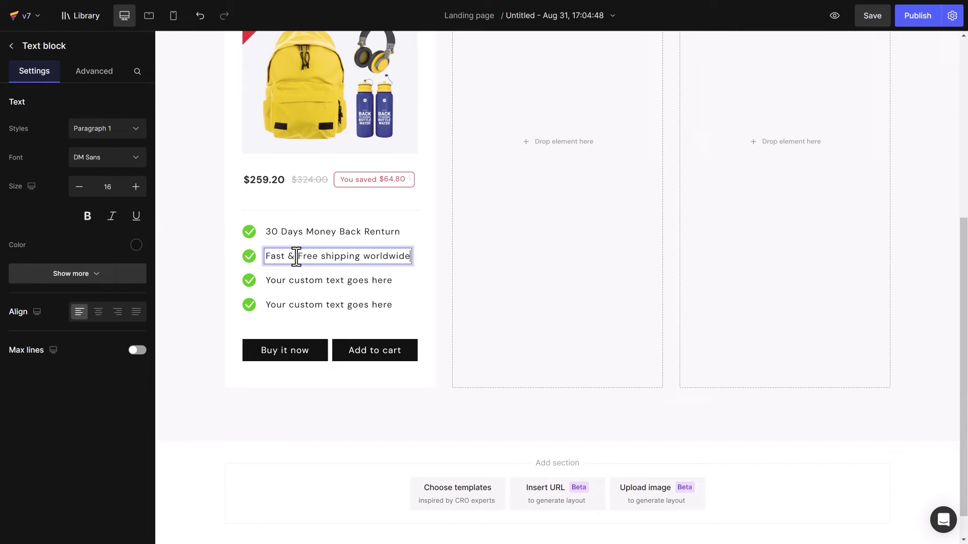
triple_click(309, 280)
type("7 days easy exchange")
triple_click(299, 304)
type("Extra 10% off your next order")
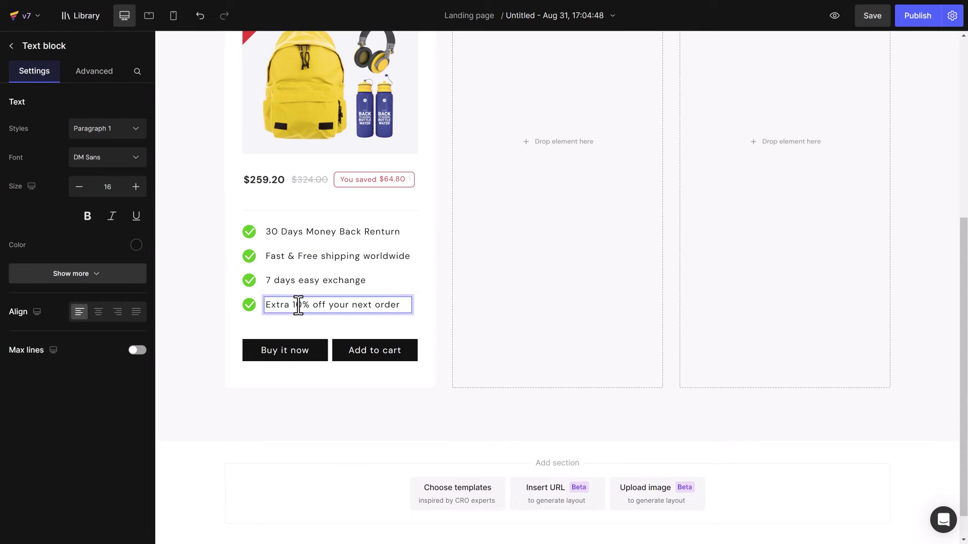
key("Escape")
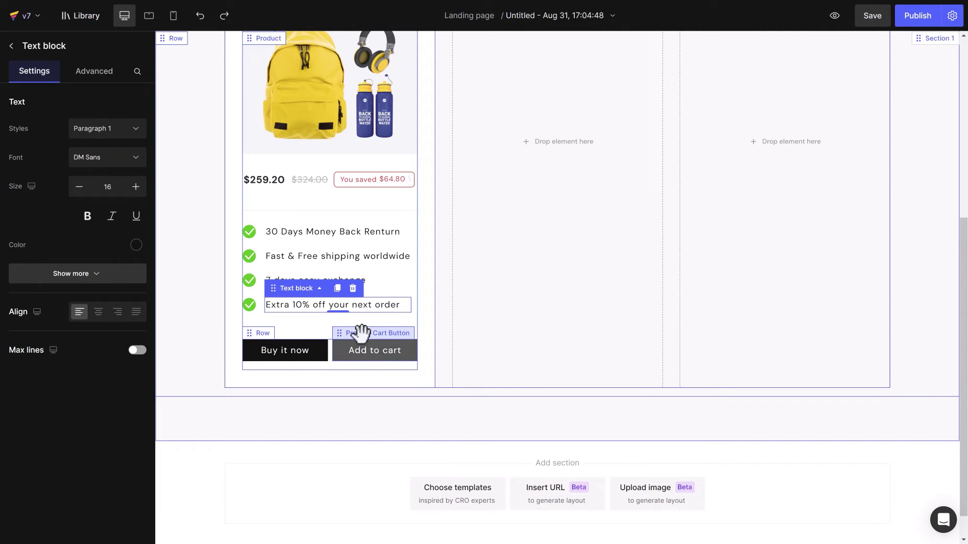
- Make Add to cart a full-width button and delete the Buy it now row
left_click_drag(357, 330, 353, 325)
left_click(325, 378)
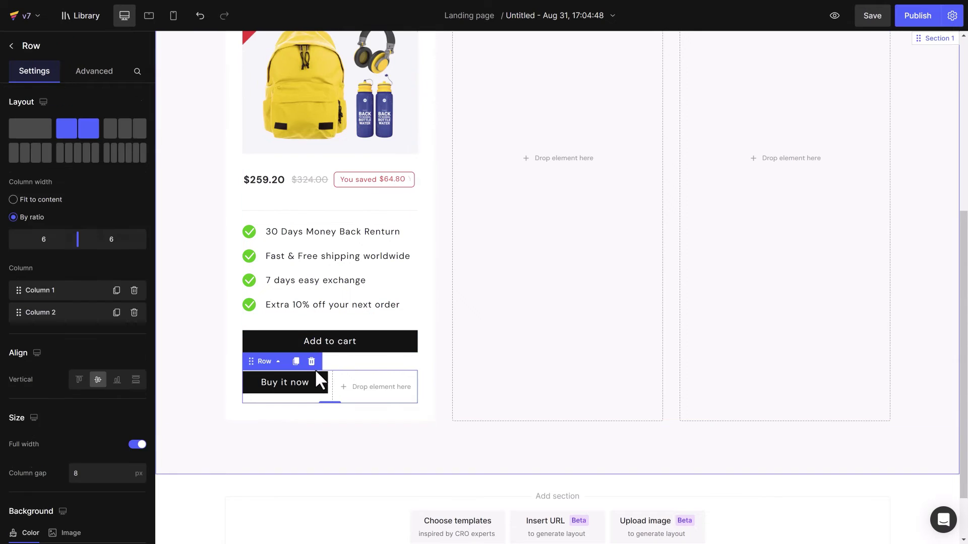
left_click(311, 361)
left_click(328, 332)
- Relabel the button 'Get mine now' with a pointing-hand icon after the text
triple_click(125, 129)
type("Get mine now")
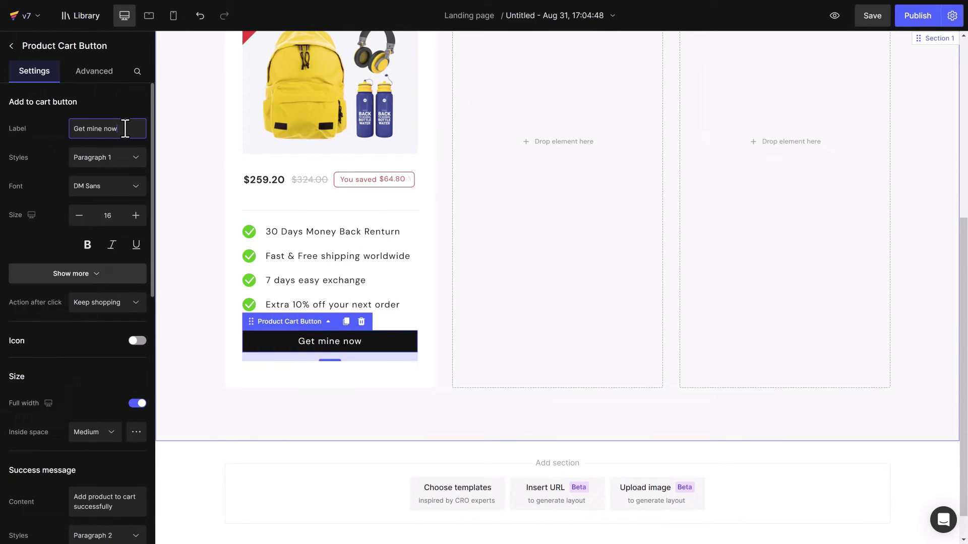
scroll(146, 221, "down", 3)
left_click(138, 195)
left_click(136, 222)
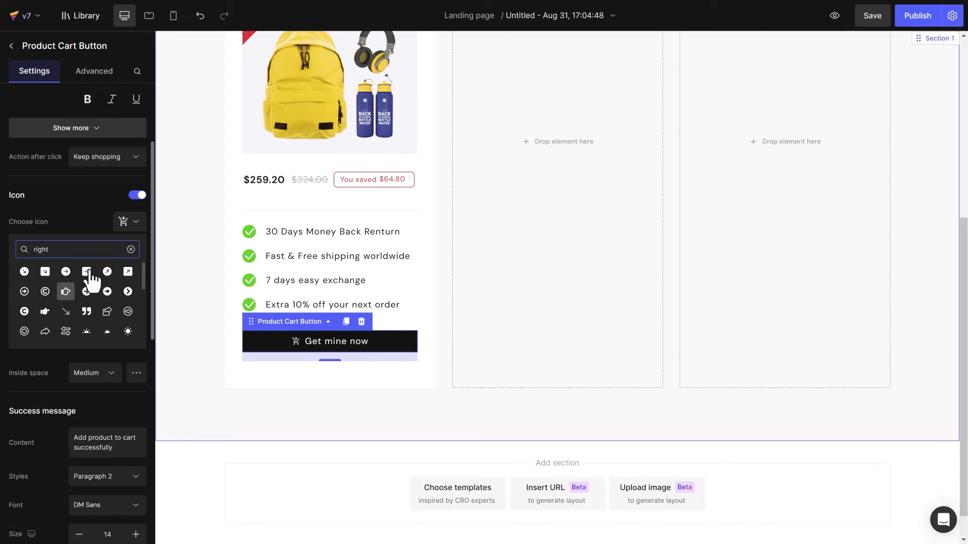
left_click(45, 314)
left_click(132, 283)
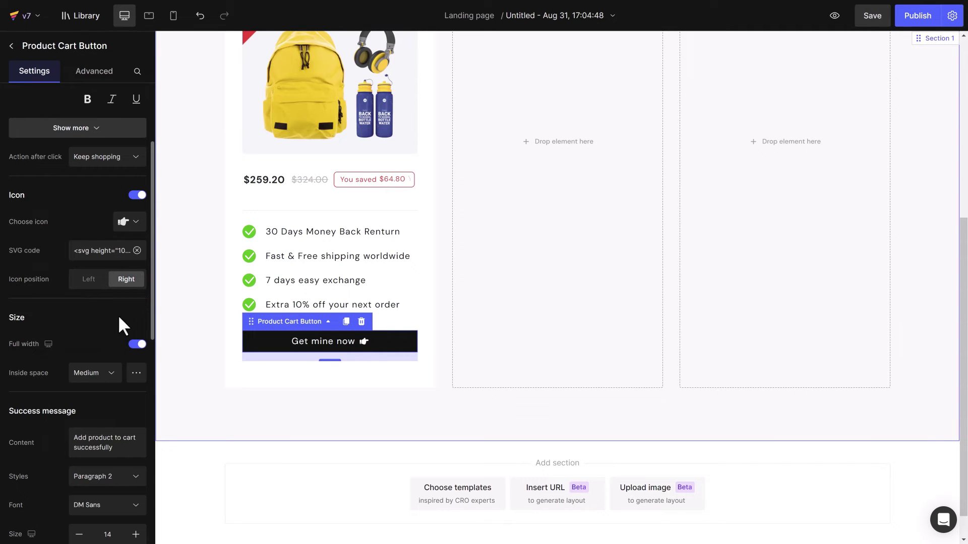
- Style the button with Large inside space, 5956E9 purple background and corner radius 40
left_click(95, 373)
left_click(95, 440)
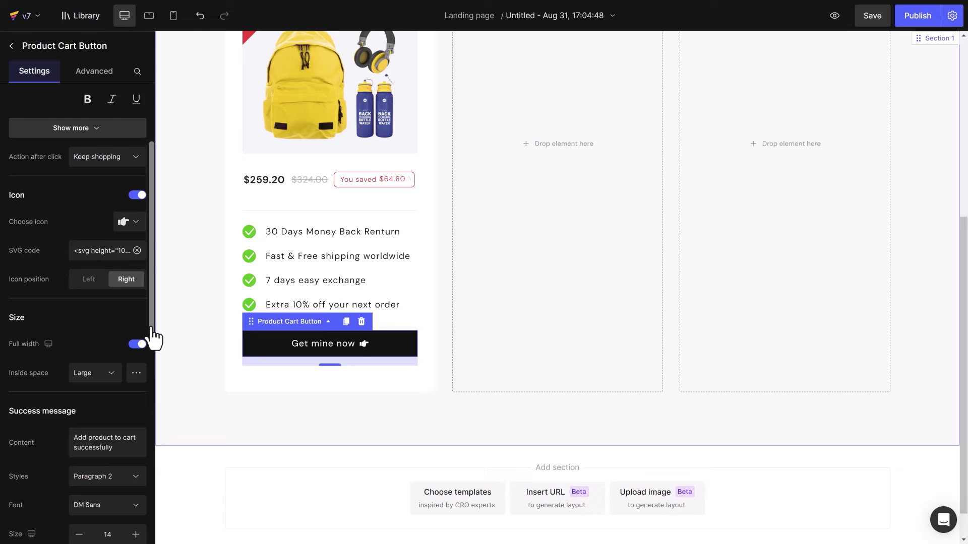
left_click_drag(152, 337, 147, 533)
left_click(134, 394)
left_click(86, 348)
type("5956E9")
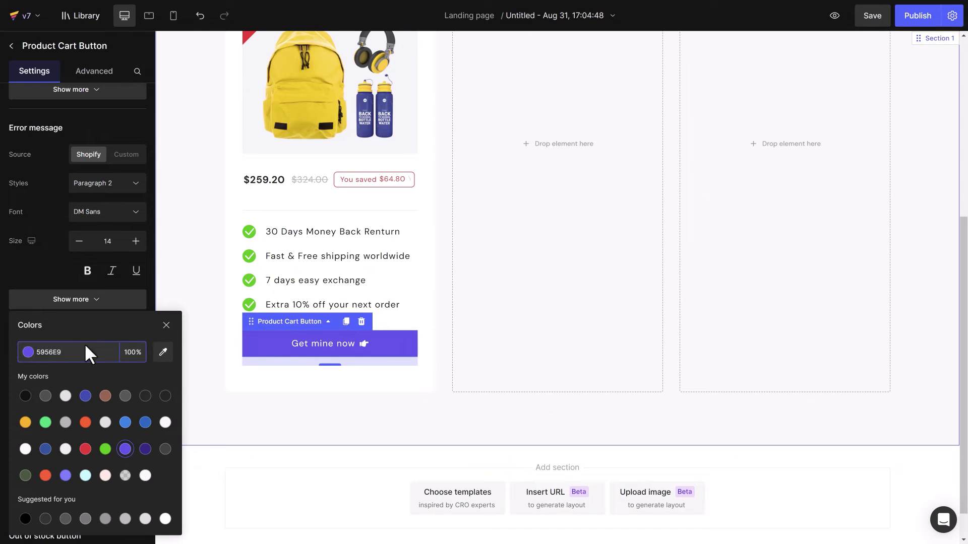
left_click(166, 325)
left_click(96, 469)
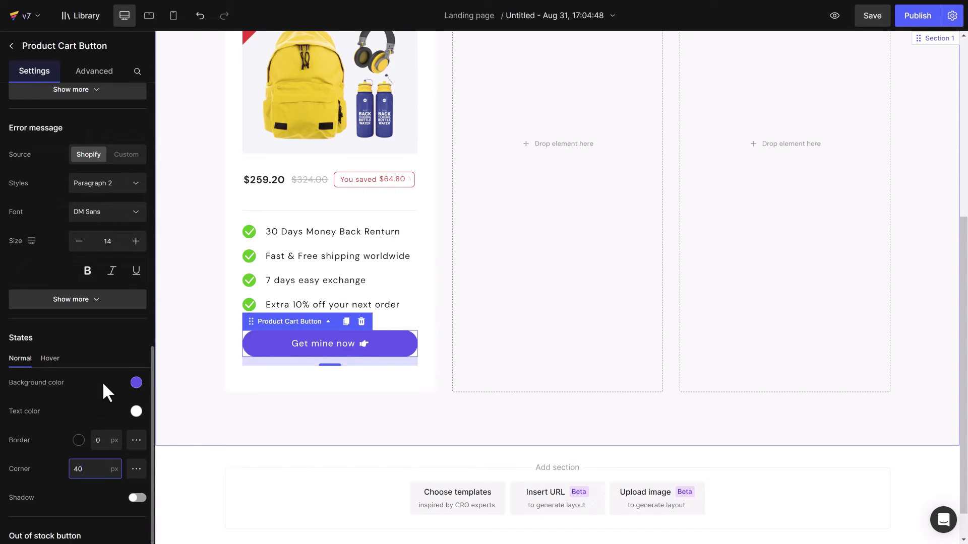
- Check the button in tablet and mobile layouts, then return to desktop
left_click(149, 16)
left_click(174, 16)
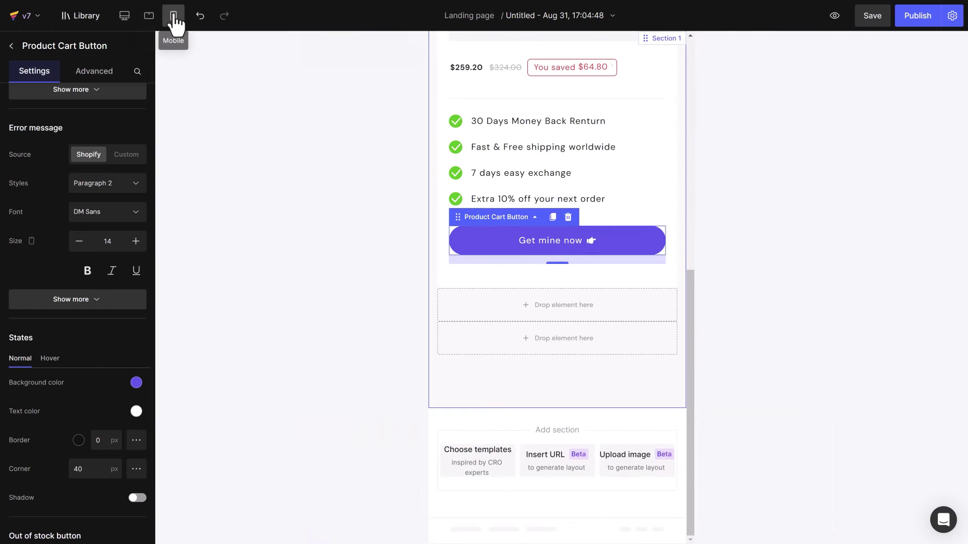
left_click(125, 17)
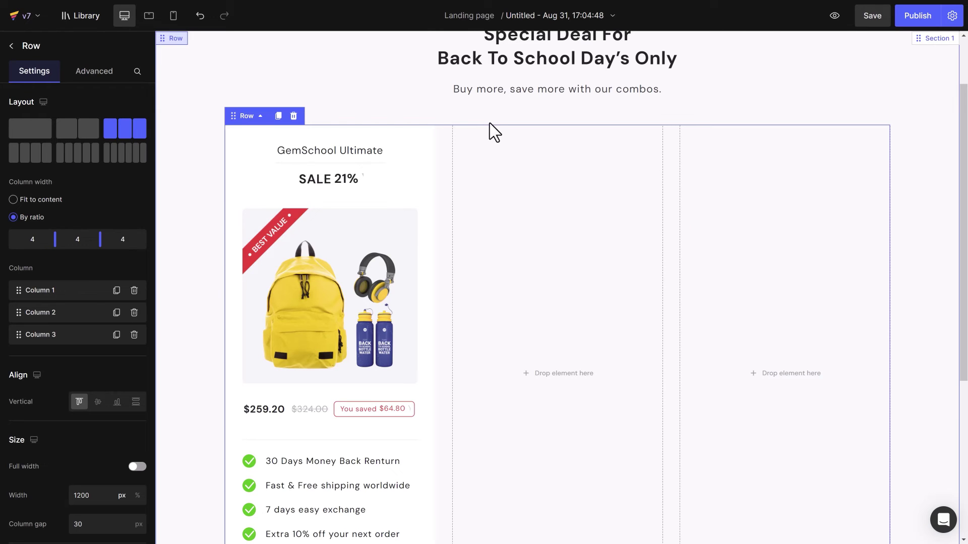
- Delete the two empty columns and duplicate the finished product card into three copies
left_click(134, 335)
left_click(134, 312)
left_click(116, 291)
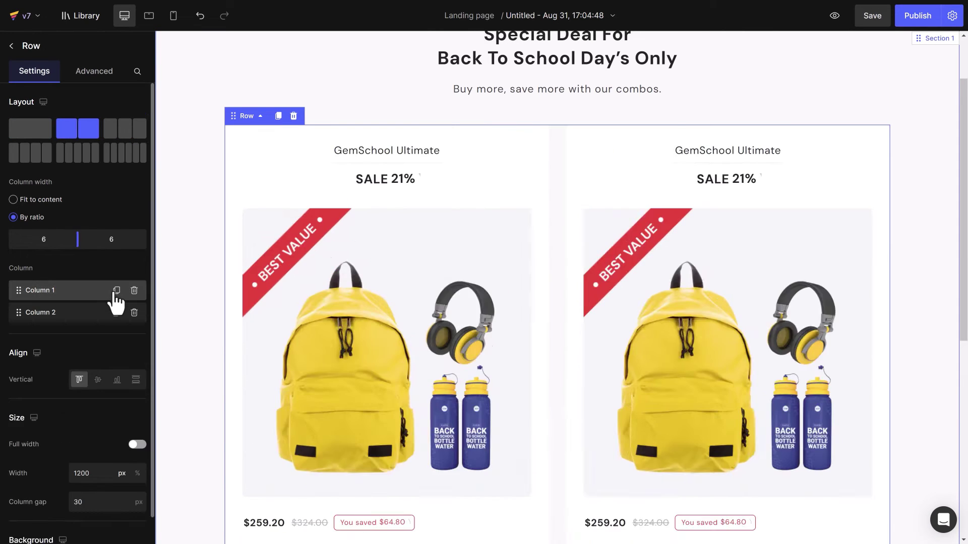
left_click(115, 292)
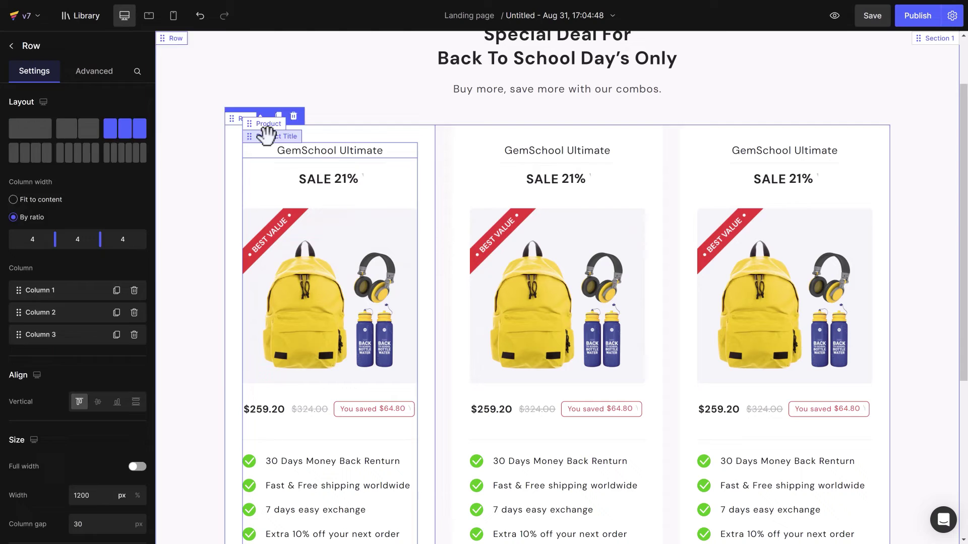
- Set the first card to GemSchool Backpack and the second to GemSchool Study
left_click(265, 135)
left_click(269, 119)
left_click(112, 157)
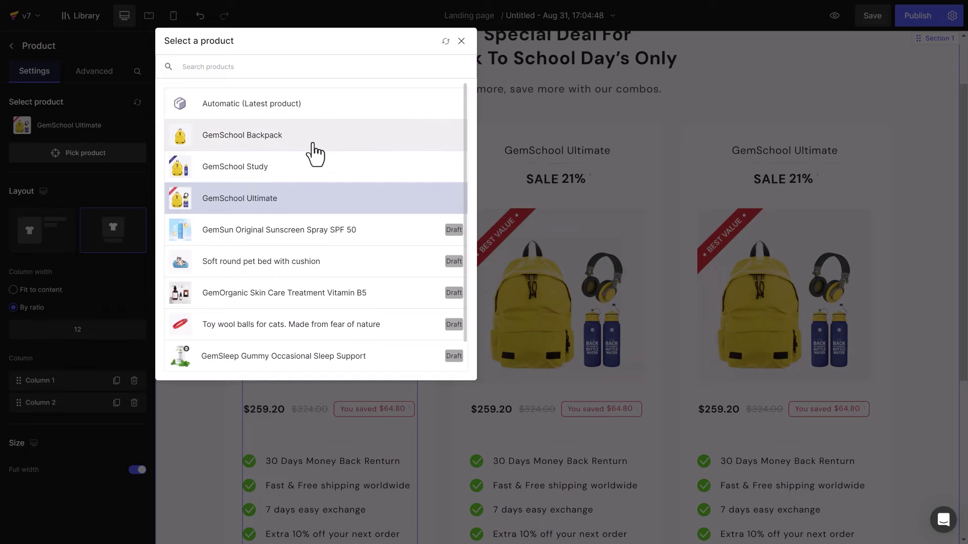
left_click(314, 142)
left_click(500, 124)
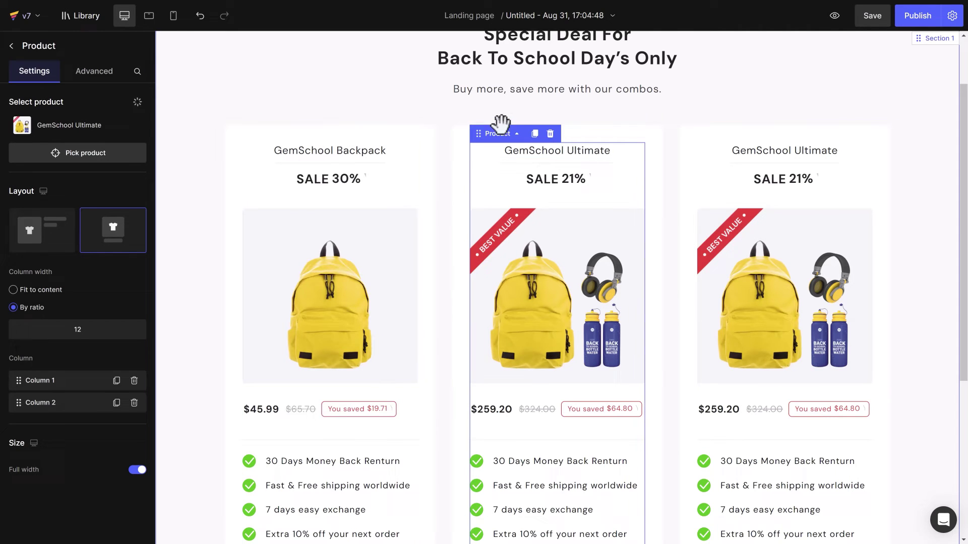
left_click(123, 154)
left_click(285, 163)
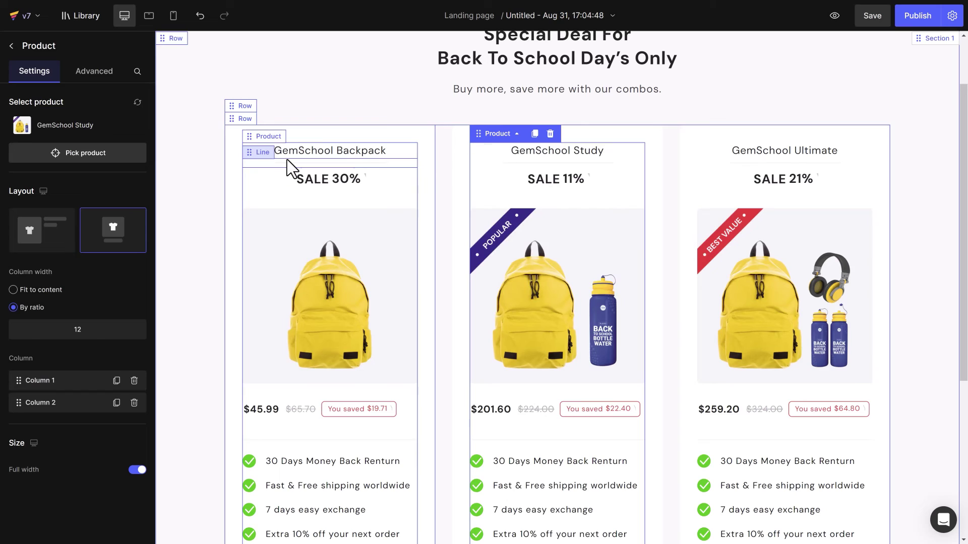
- Make the third card's SALE 21% tag text red
left_click(554, 180)
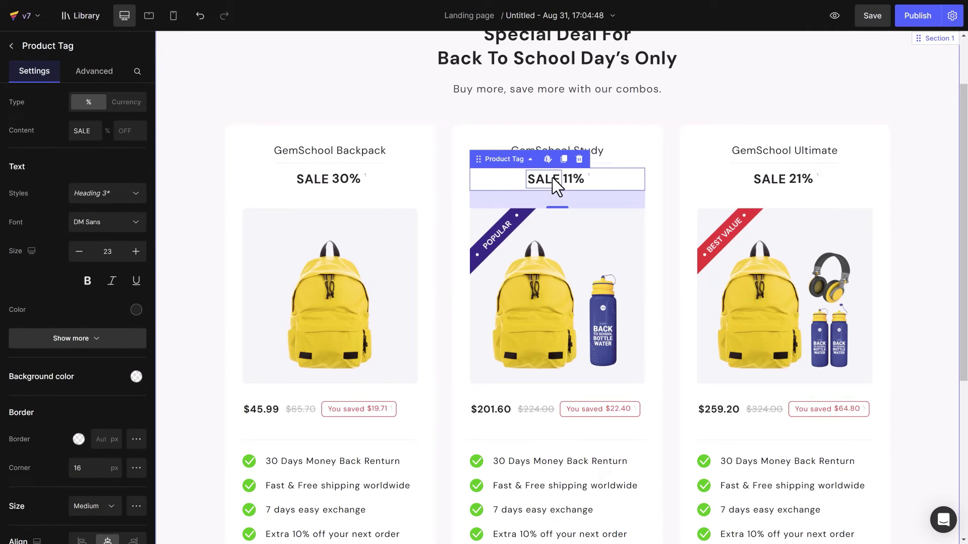
left_click(136, 310)
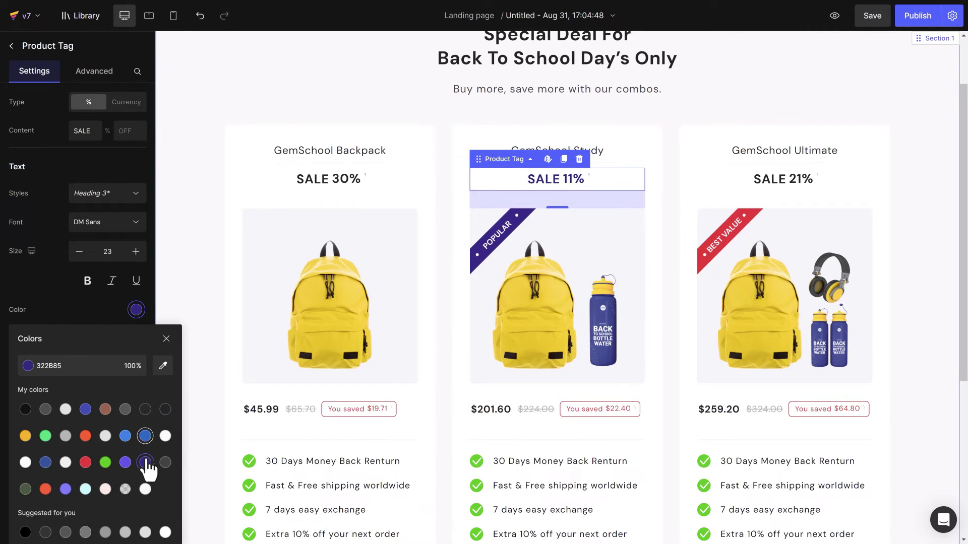
left_click(782, 181)
left_click(136, 310)
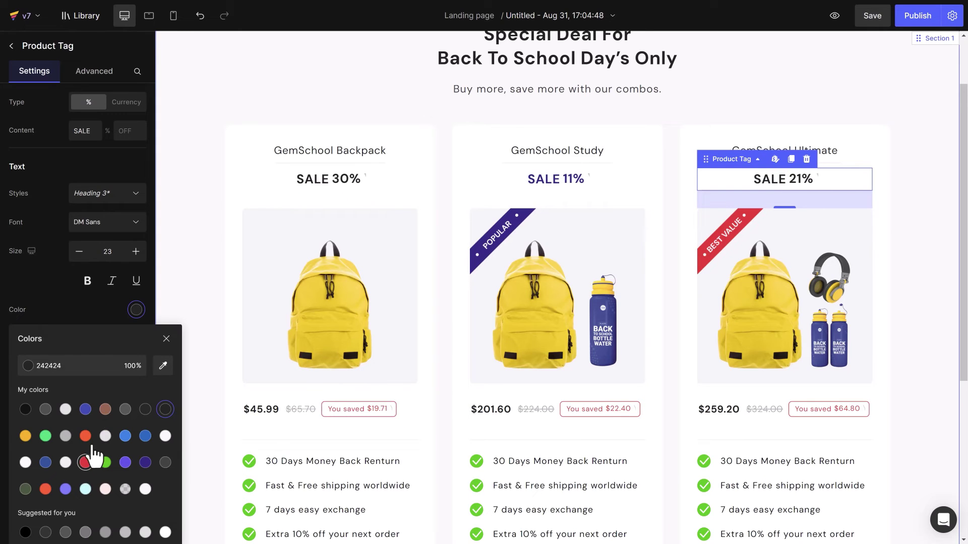
left_click(167, 339)
- Remove two benefit lines from the Backpack card's list
scroll(630, 255, "down", 2)
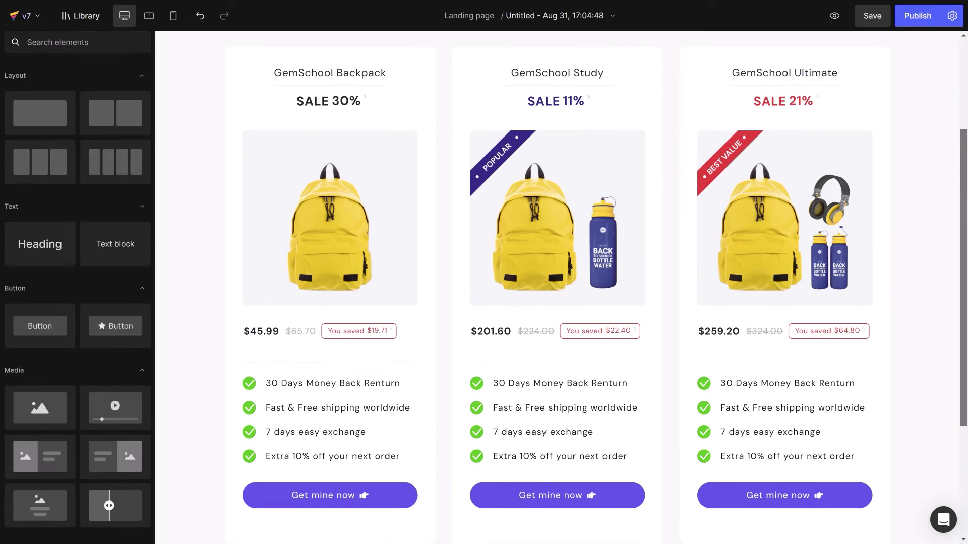
left_click(323, 414)
left_click(134, 201)
left_click(134, 177)
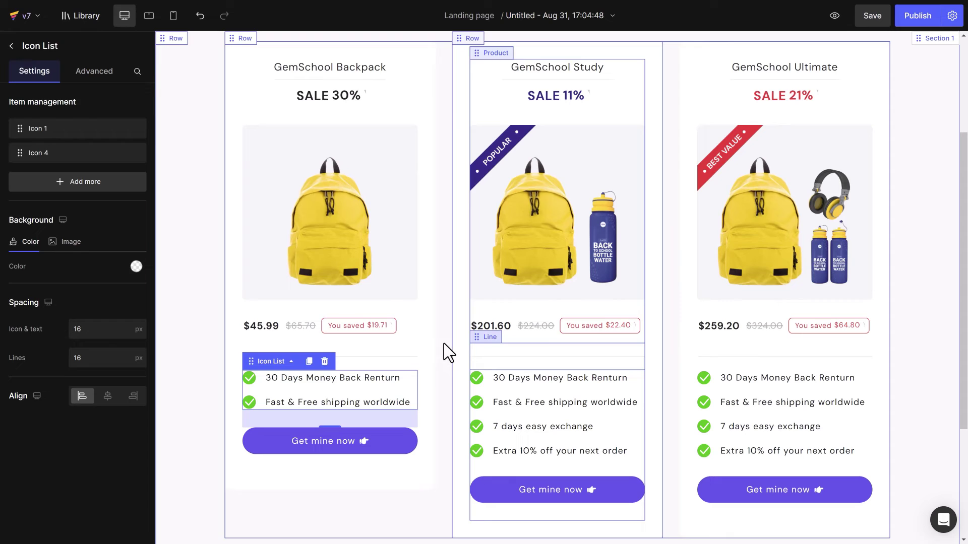
- Delete 'Extra 10% off your next order' from the Study list, then preview tablet layout
left_click(487, 371)
left_click(473, 374)
left_click(134, 201)
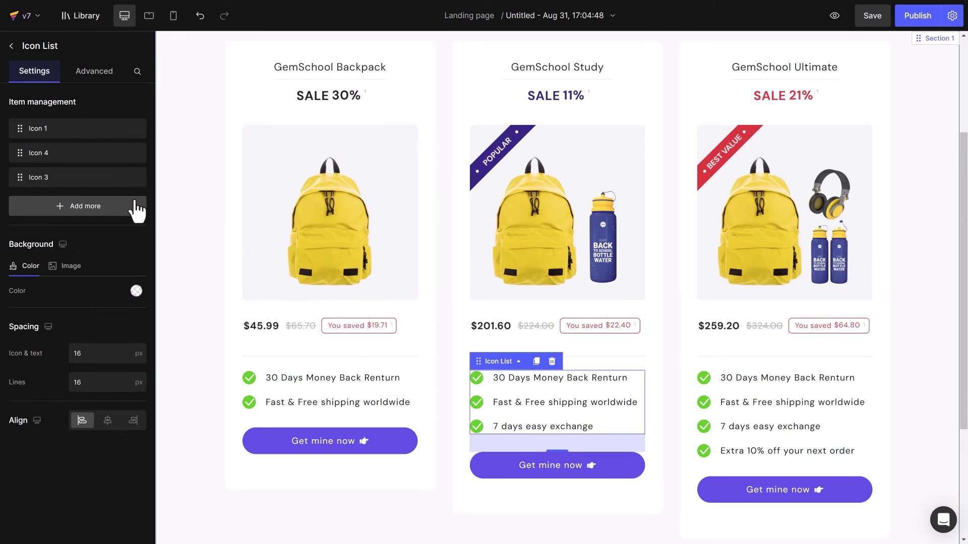
left_click(180, 208)
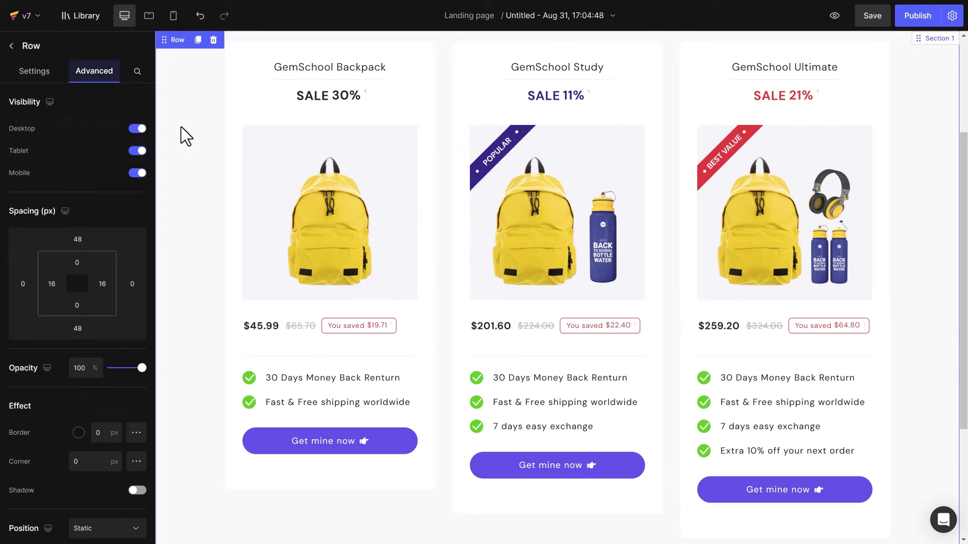
left_click(151, 18)
- In mobile view, set the parent row of the three cards to a single full-width column
left_click_drag(833, 126, 345, 43)
left_click(173, 16)
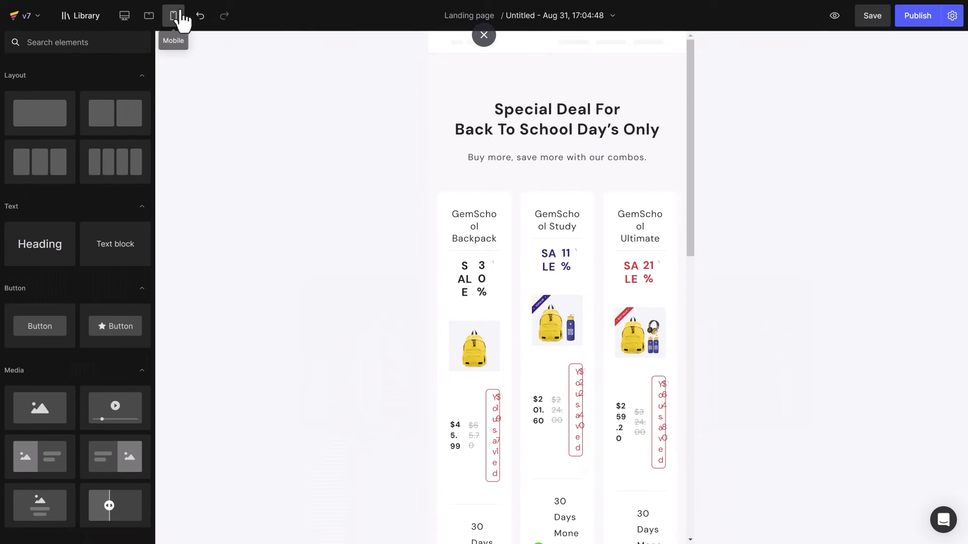
left_click(461, 185)
left_click(458, 169)
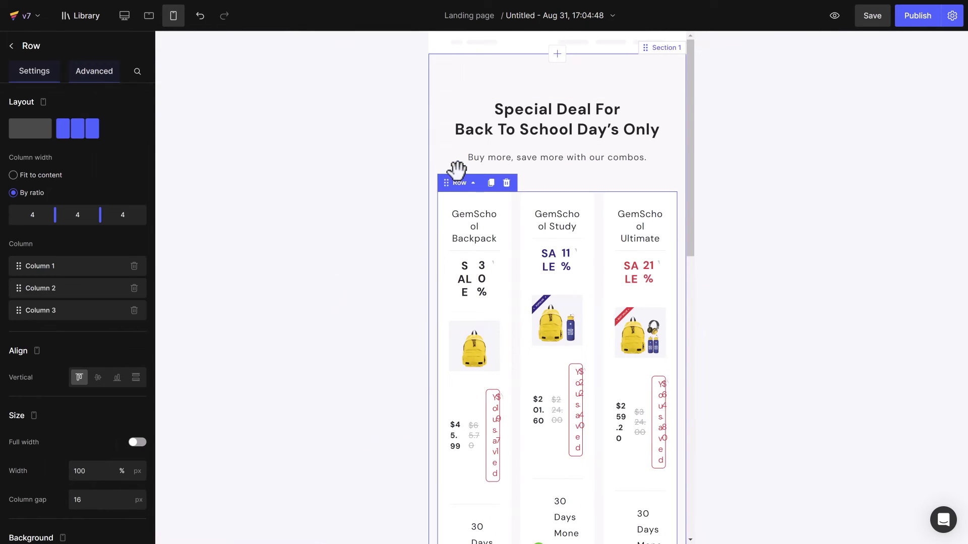
left_click(29, 131)
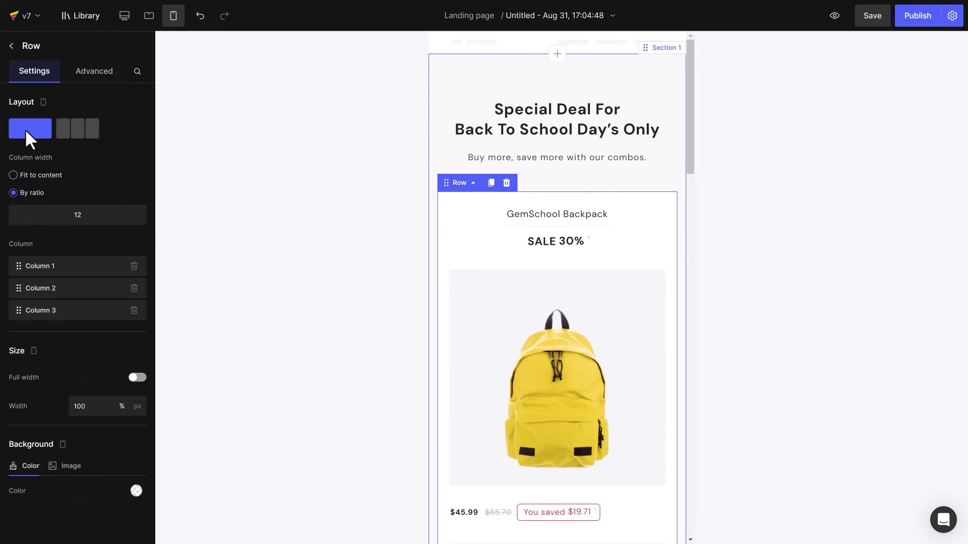
- Increase the bottom spacing under the Backpack and Study cards on mobile
left_click(466, 185)
left_click_drag(687, 155, 700, 228)
left_click(562, 423)
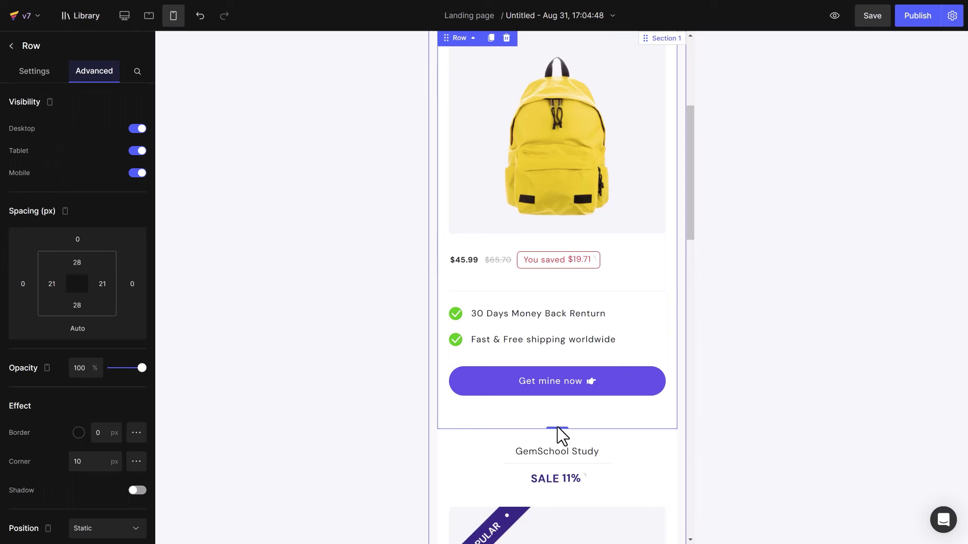
left_click_drag(557, 432, 556, 441)
left_click_drag(691, 226, 689, 401)
left_click(641, 288)
left_click_drag(556, 290, 564, 307)
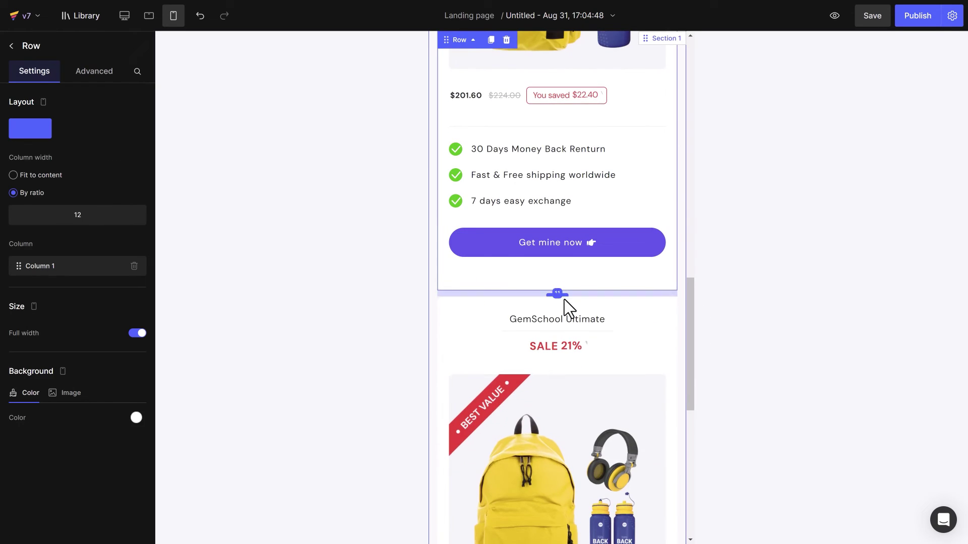
scroll(696, 331, "down", 5)
scroll(691, 352, "down", 2)
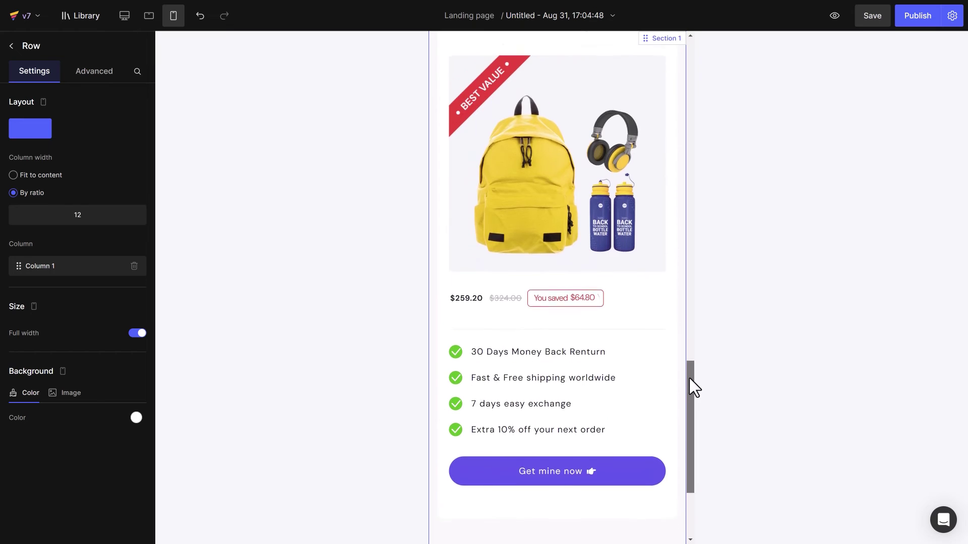
left_click_drag(692, 383, 698, 70)
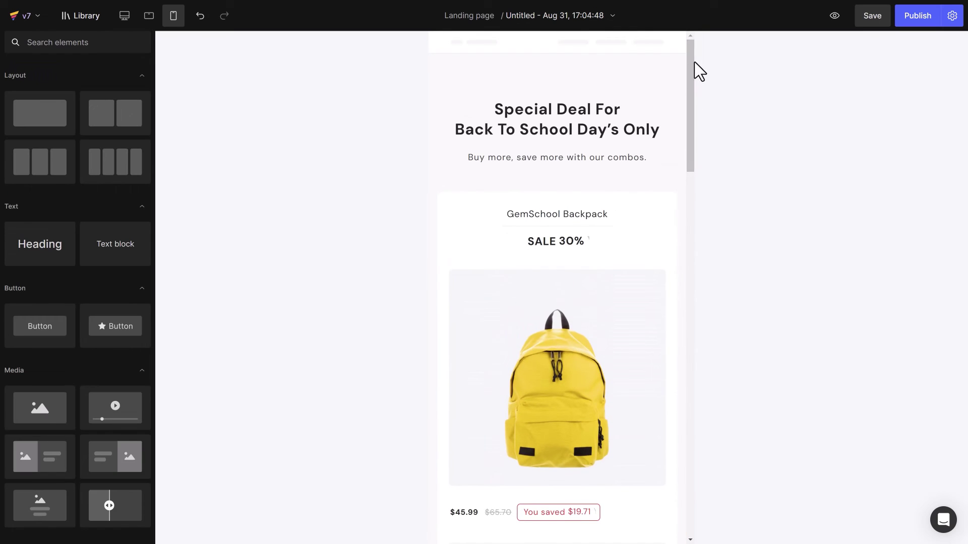
- Back on desktop, search Combo Discount library sections for 'Bundle' and add Bundles - Style 1
left_click(124, 20)
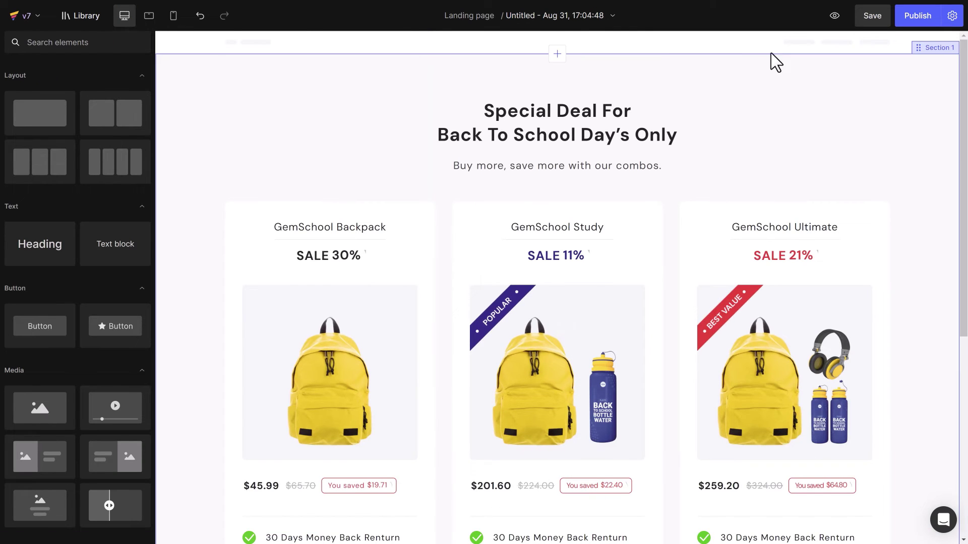
left_click_drag(962, 73, 962, 158)
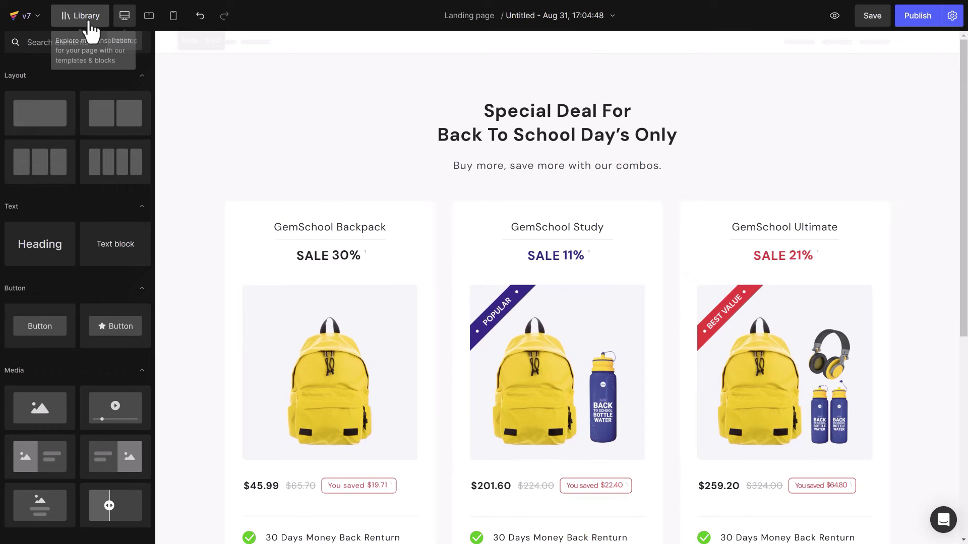
left_click(81, 20)
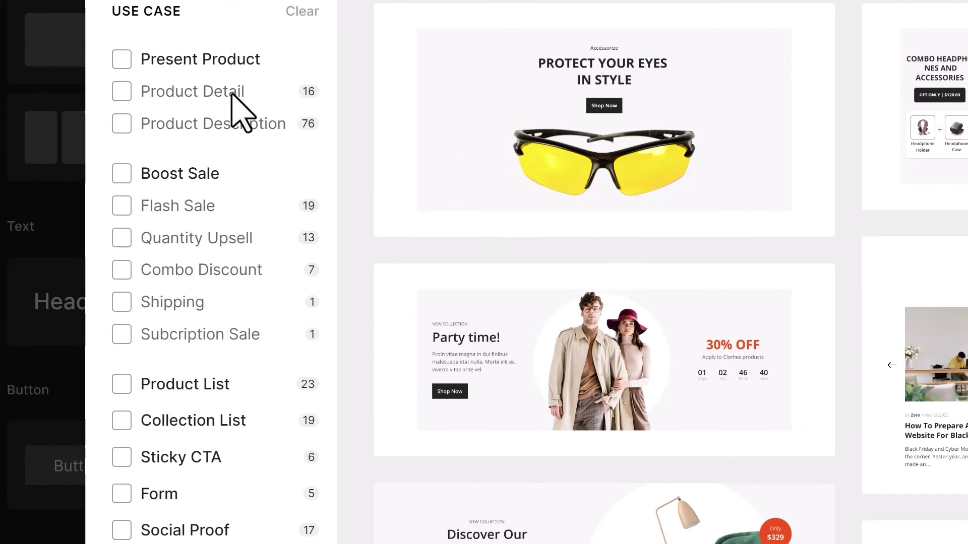
left_click(230, 270)
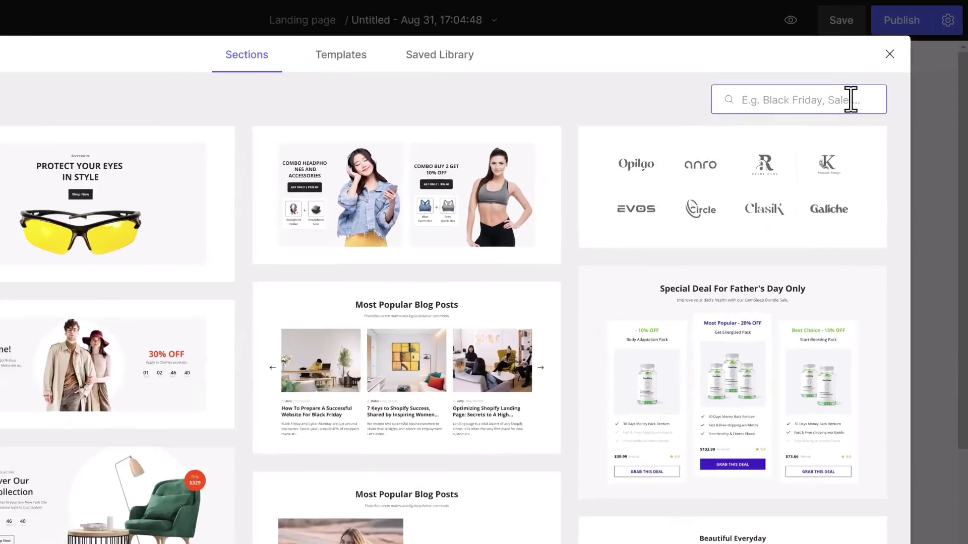
left_click(851, 97)
type("Bundle")
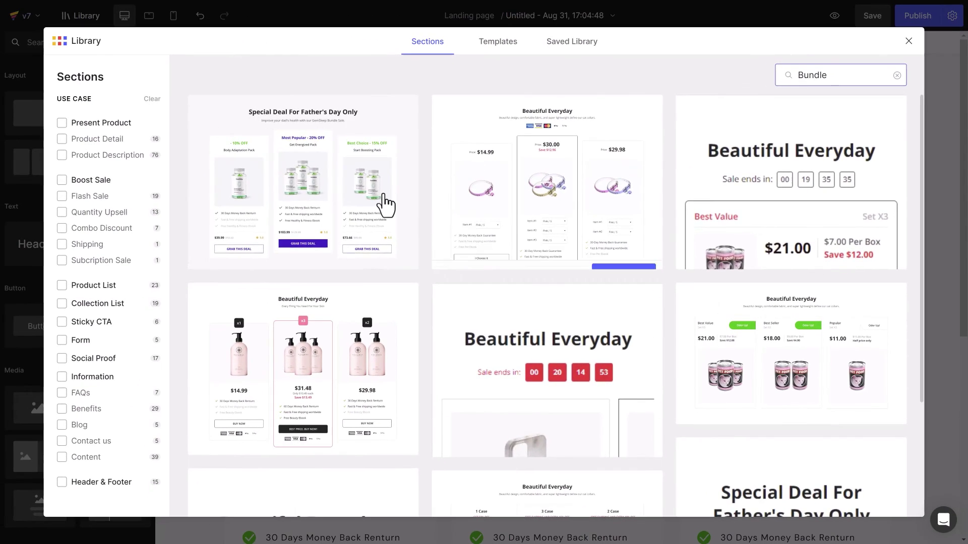
mouse_move(340, 220)
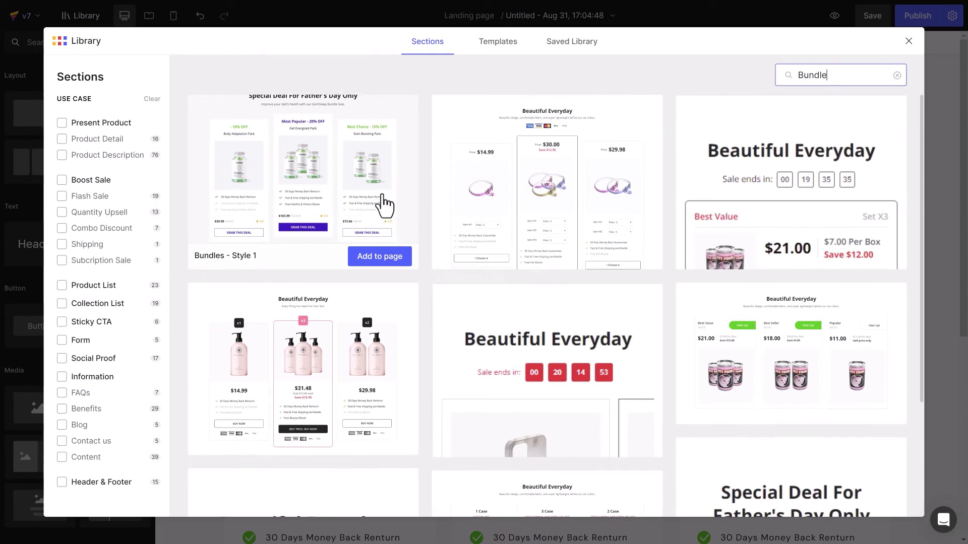
left_click(384, 256)
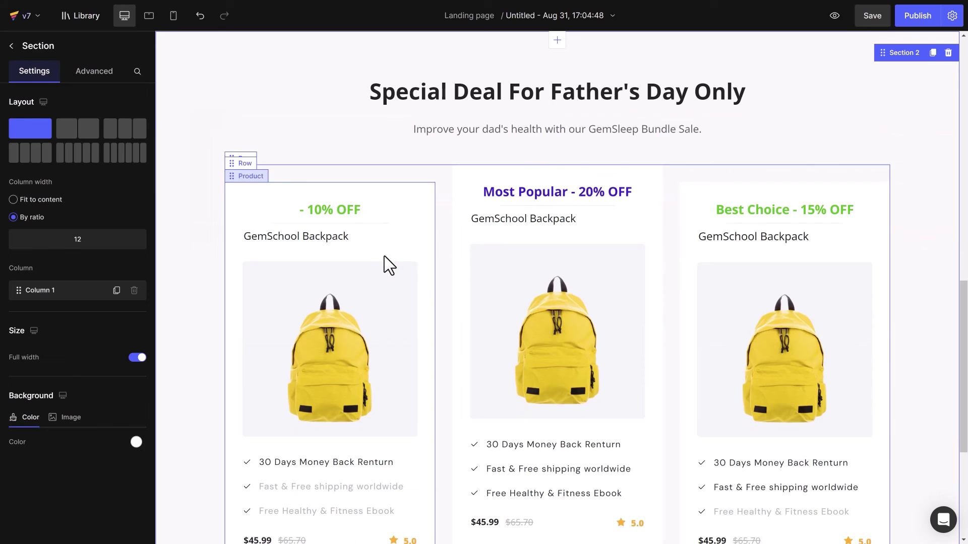
- Drag the WideBundles app element into the product section
scroll(962, 303, "down", 2)
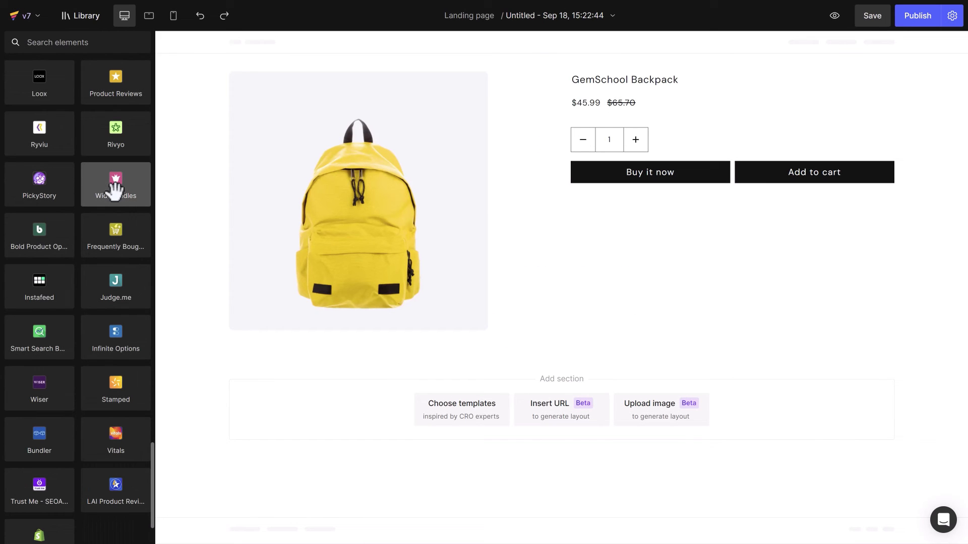
left_click_drag(115, 189, 655, 129)
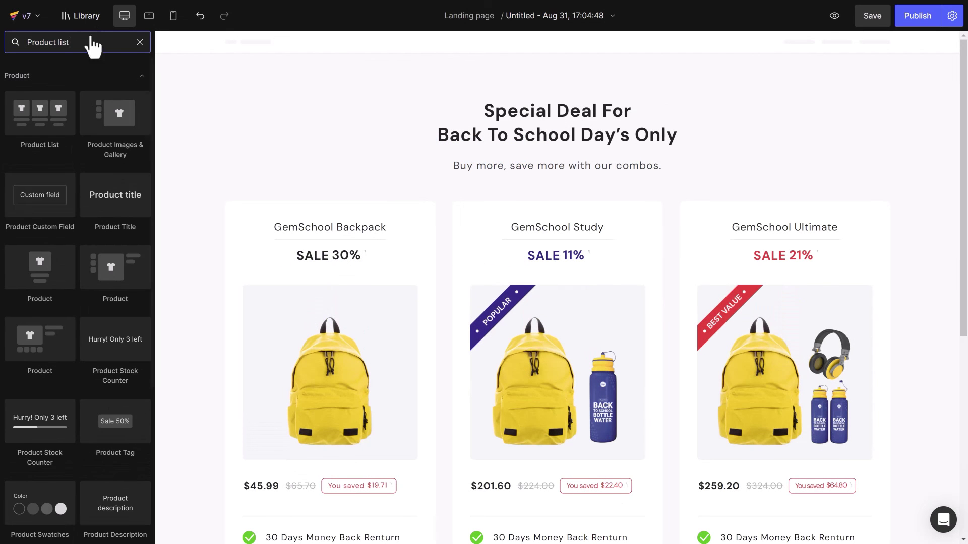
- Place a Product List below the bundle cards showing 3 products per row
left_click_drag(962, 108, 813, 291)
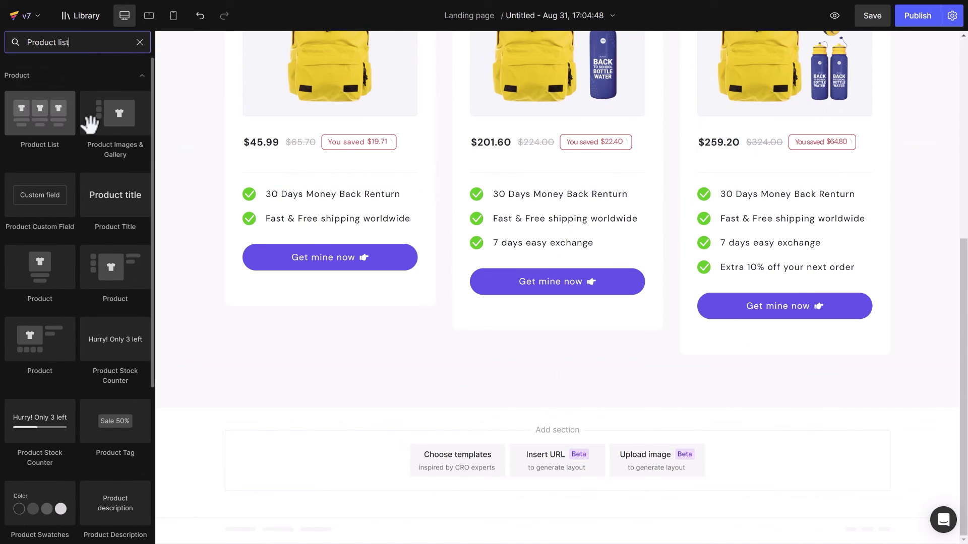
left_click_drag(89, 123, 479, 409)
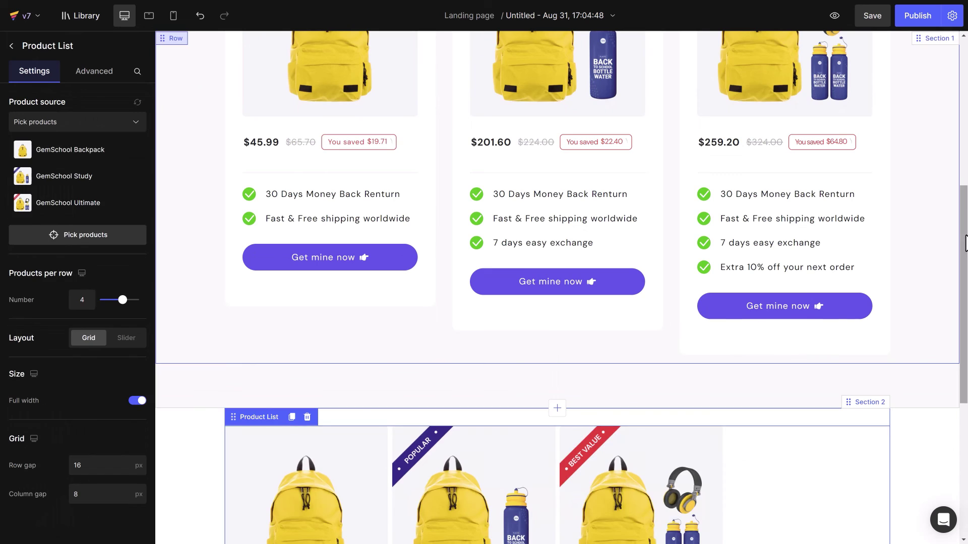
left_click_drag(964, 237, 965, 353)
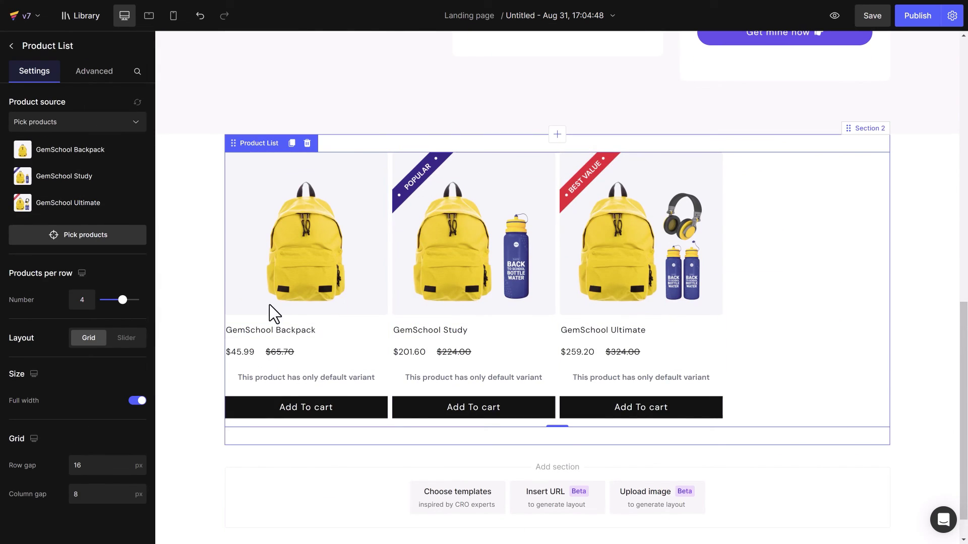
left_click_drag(121, 301, 116, 301)
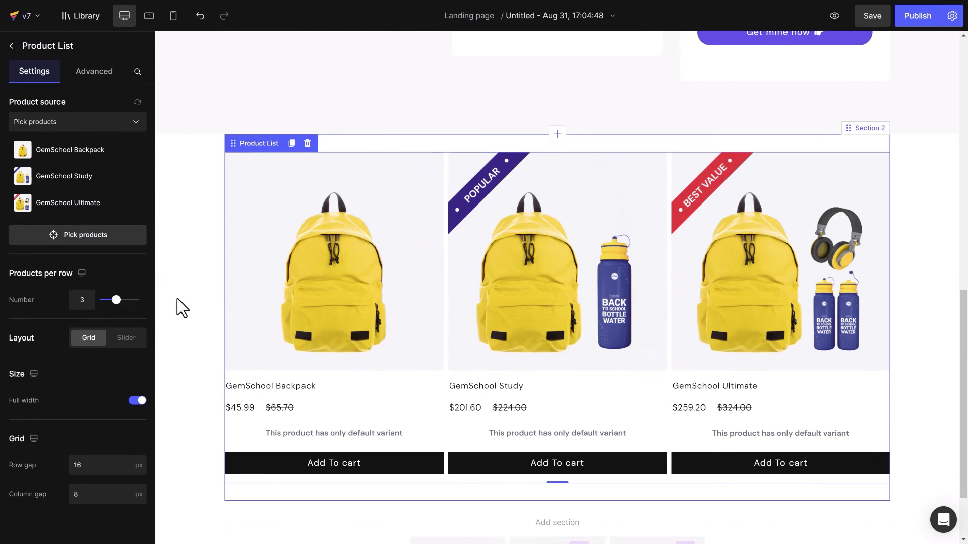
key("Escape")
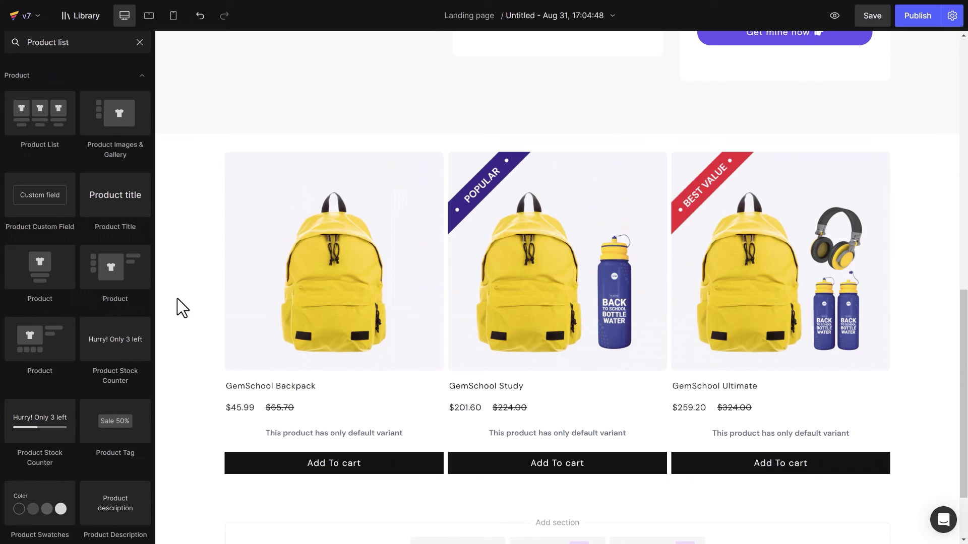
left_click(256, 139)
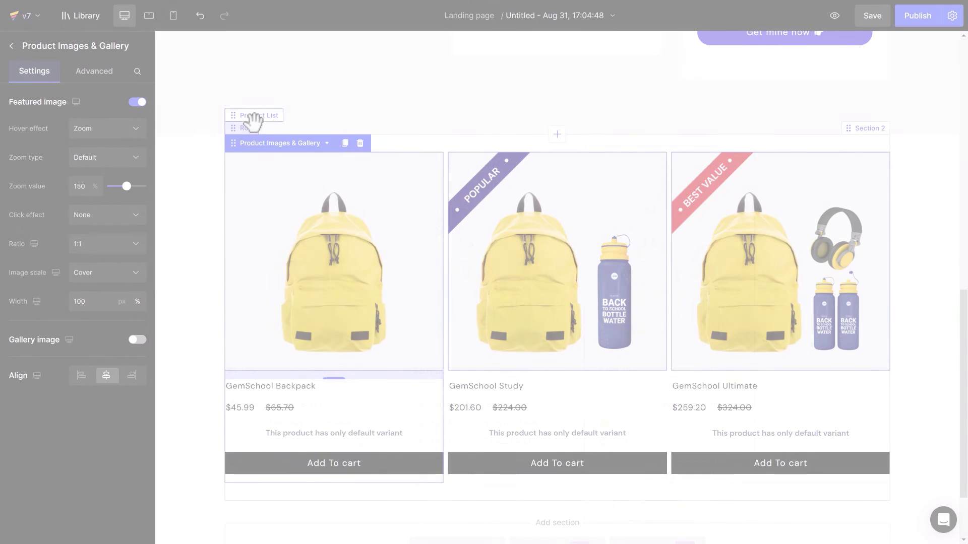